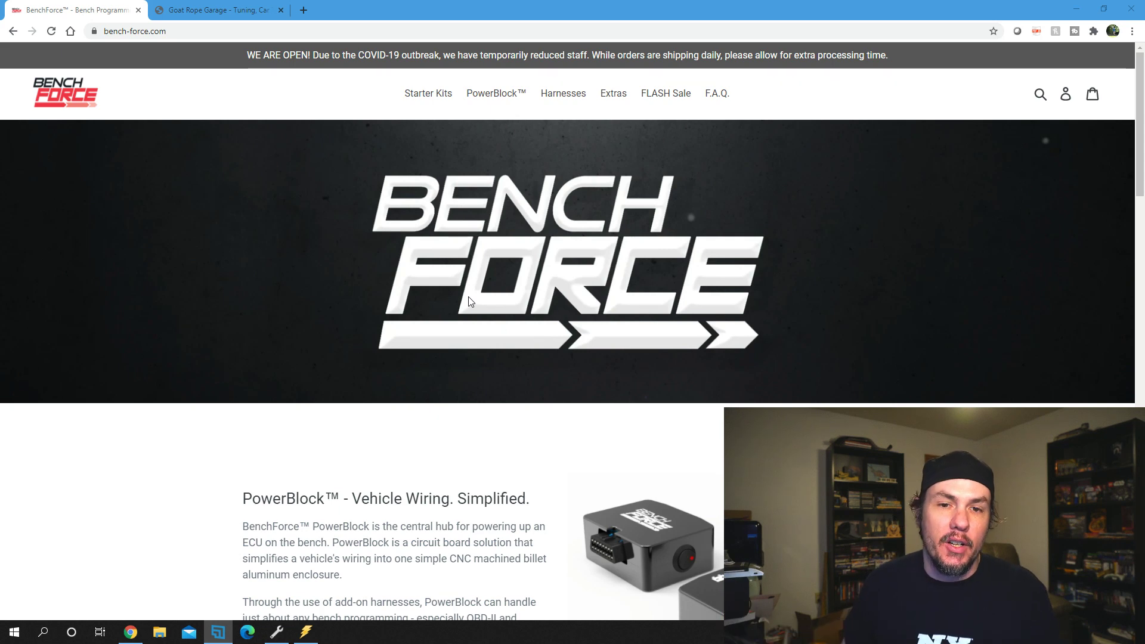
- Look over the PowerBlock section of the BenchForce home page
scroll(475, 263, down, 7)
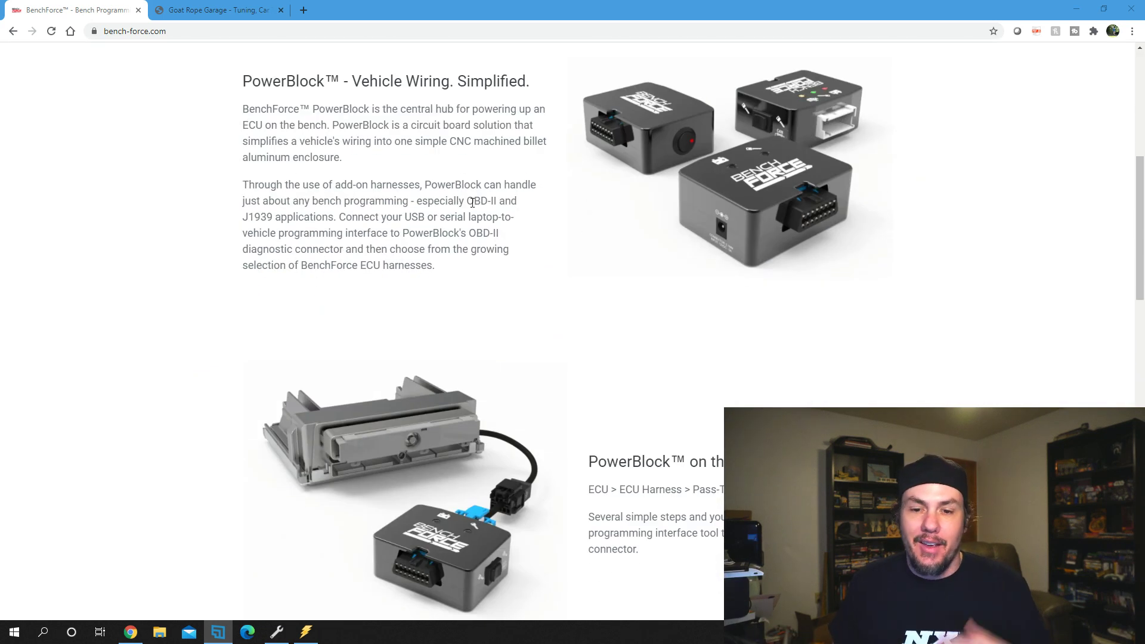
scroll(463, 209, up, 4)
scroll(459, 211, up, 2)
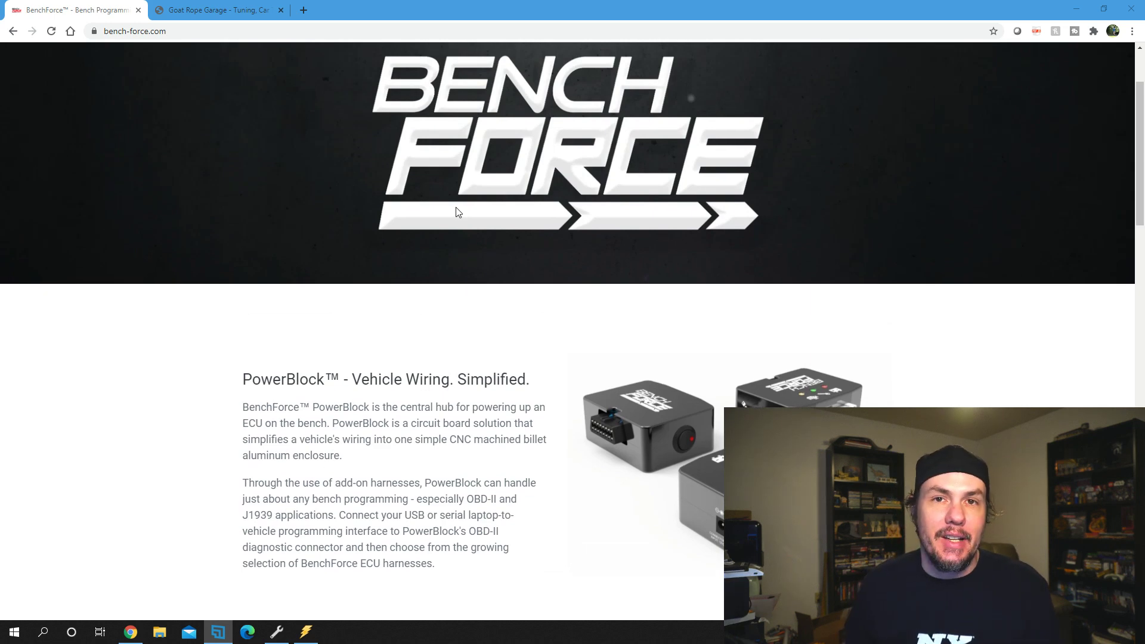
scroll(391, 253, up, 3)
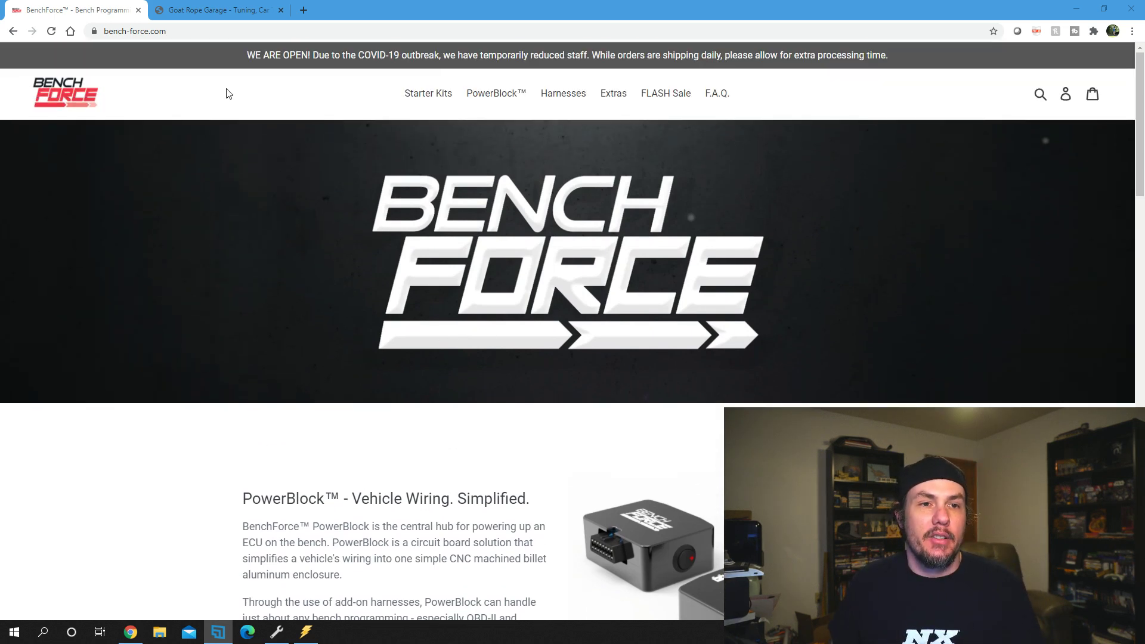
- View the GRG Scanner Layout, Channels and Graphs Download product in the Goat Rope Garage store
click(243, 15)
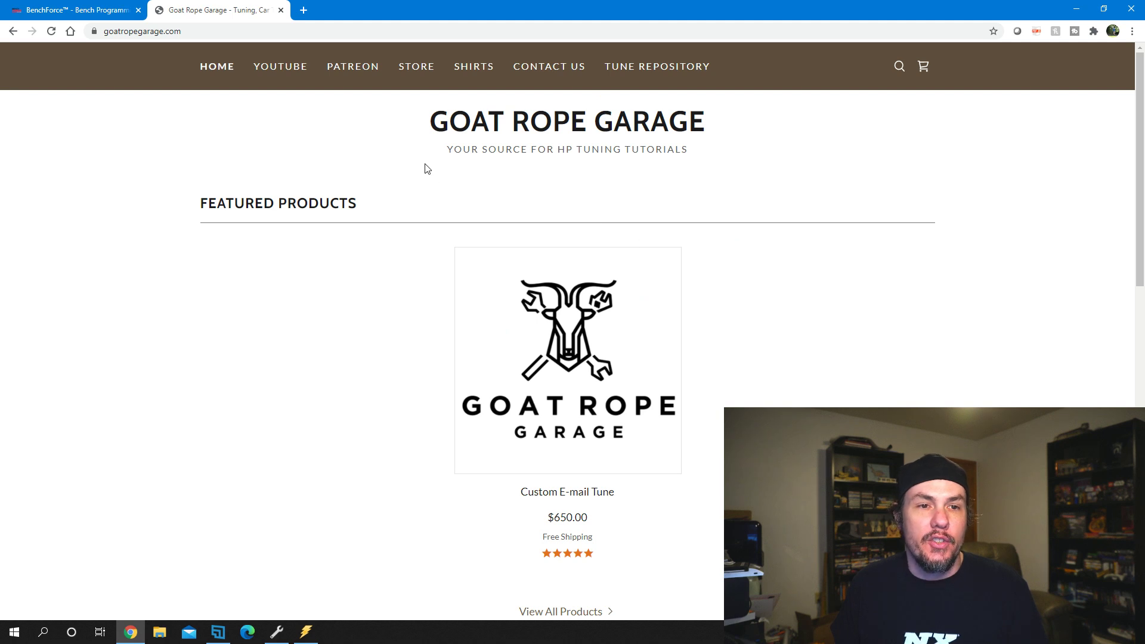
click(415, 67)
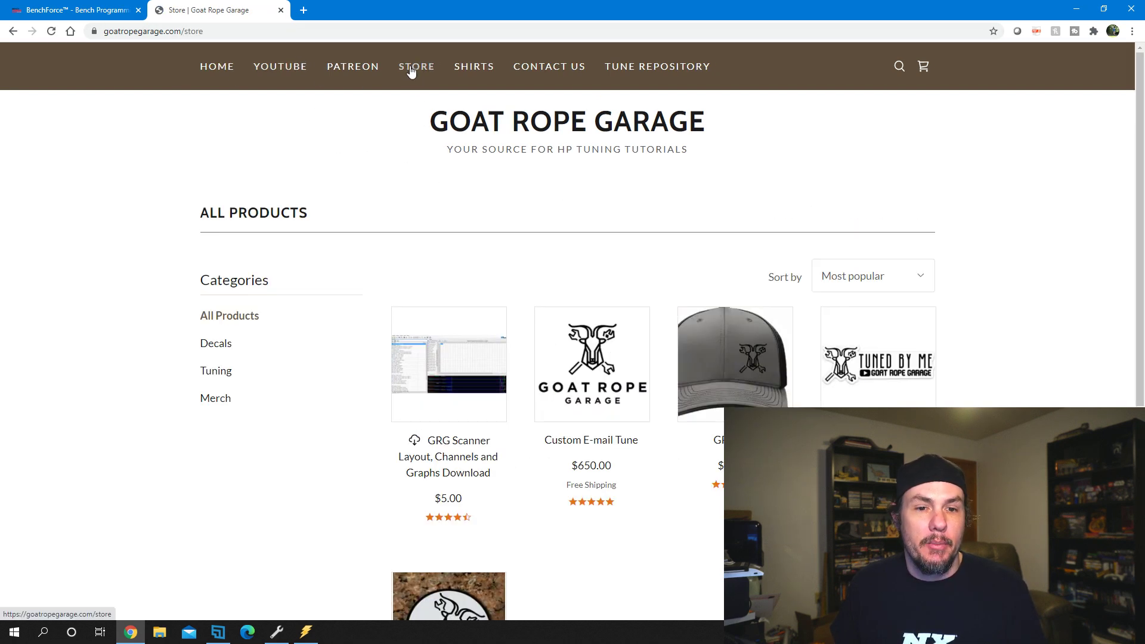
click(456, 397)
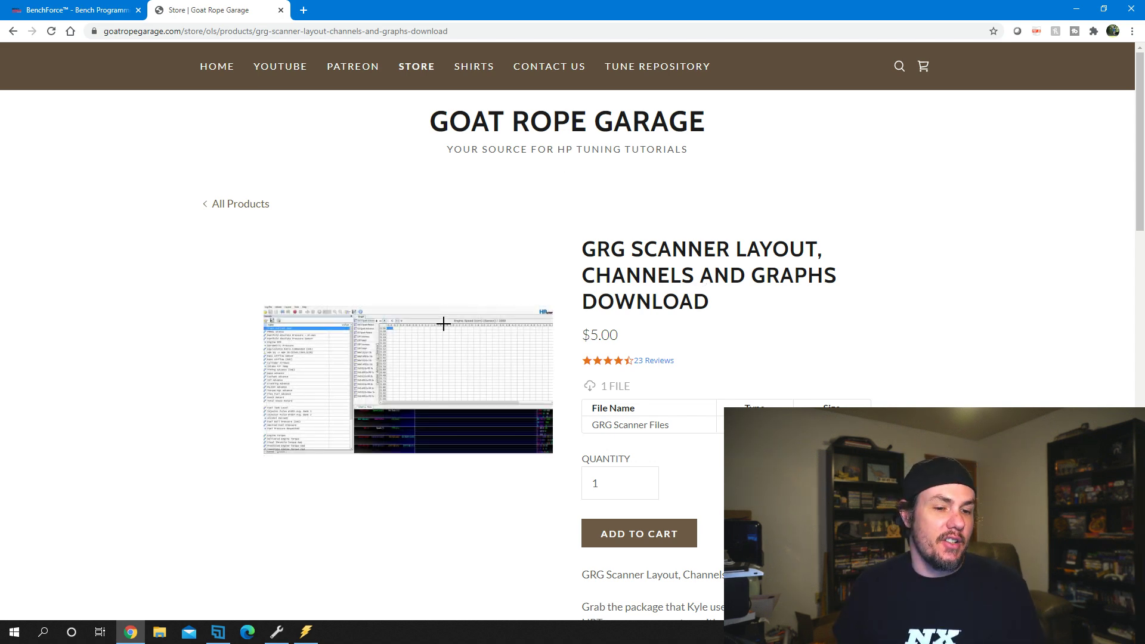
- Switch to VCM Editor and set the engine's Dynamic Airflow High RPM Disable to 200 rpm
click(277, 632)
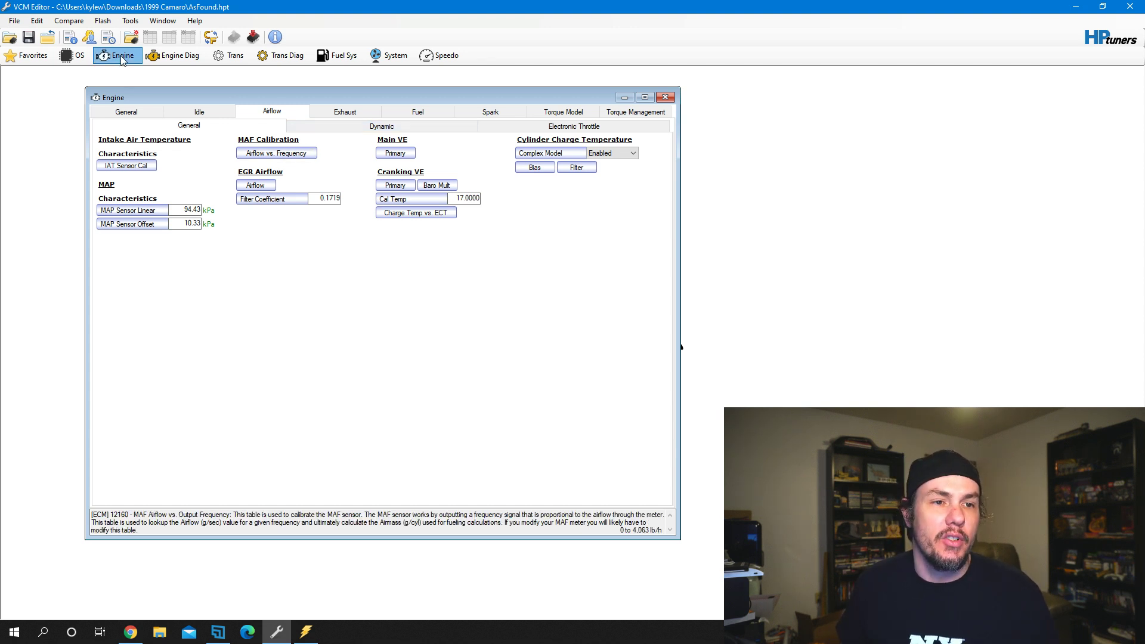
click(272, 112)
click(254, 128)
click(362, 127)
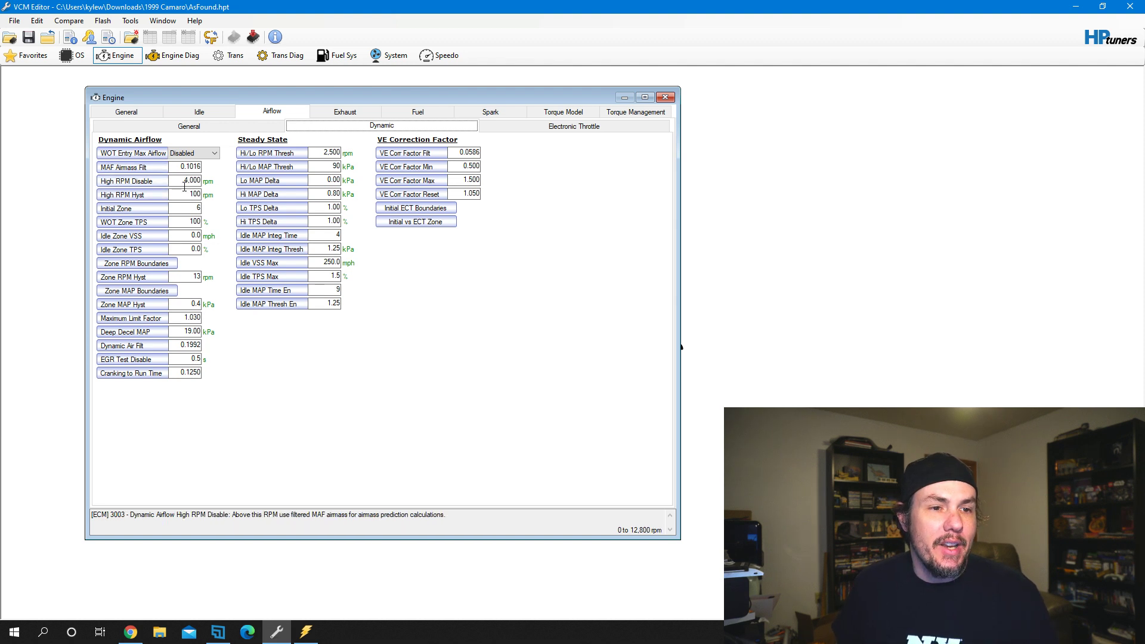
click(184, 182)
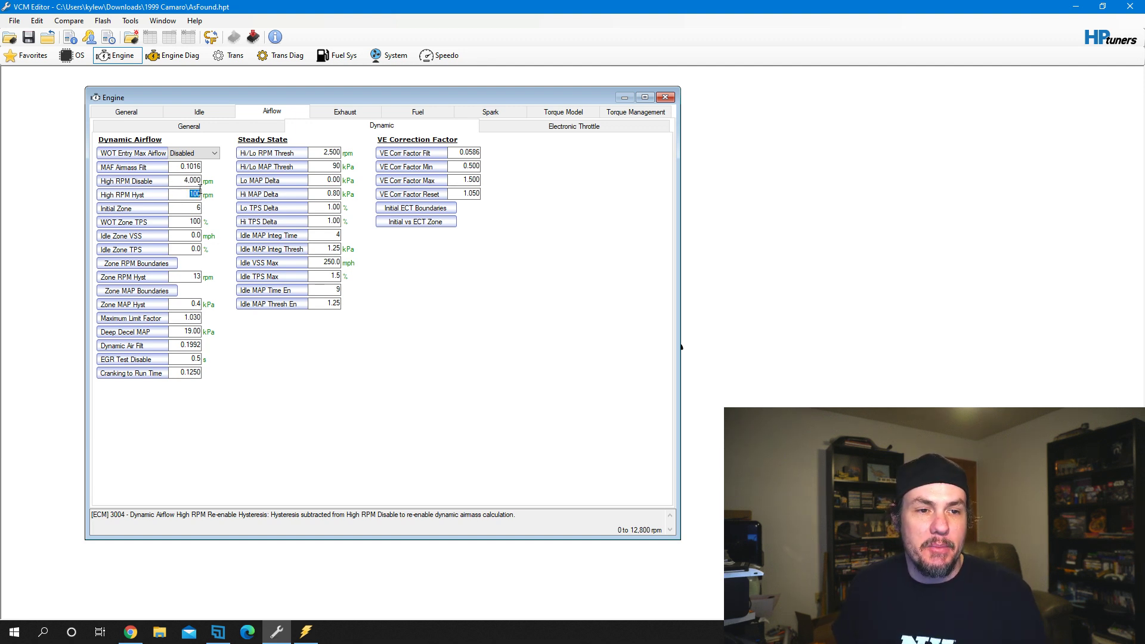
click(184, 182)
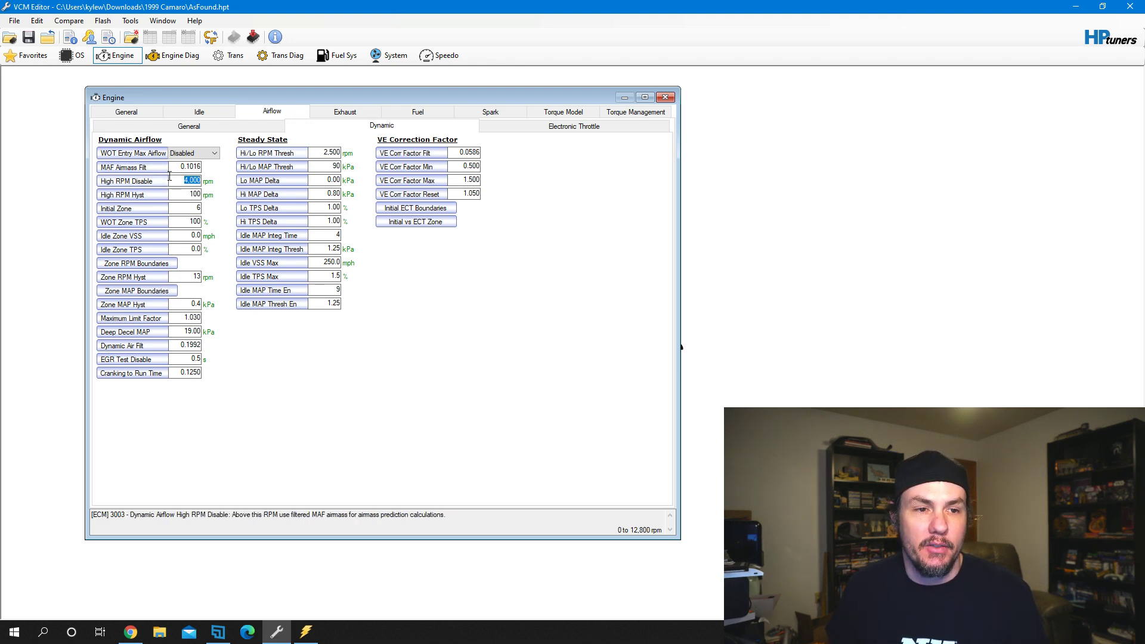
text(200)
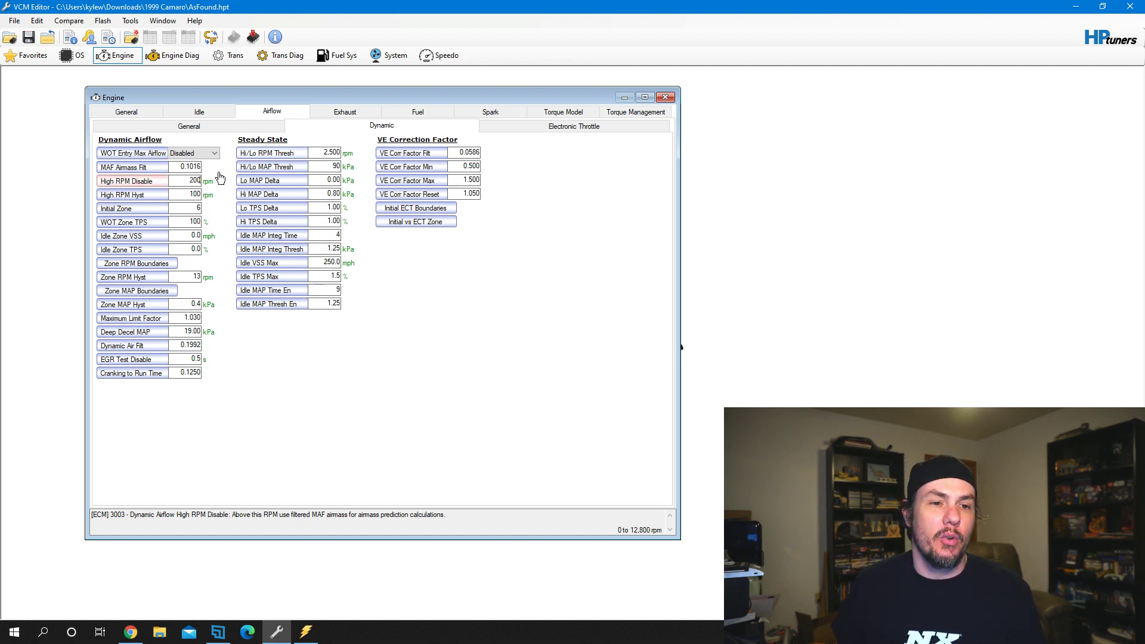
- Set the Steady State Hi/Lo RPM Thresh to 200 rpm and Hi/Lo MAP Thresh to 0 kPa
double_click(325, 152)
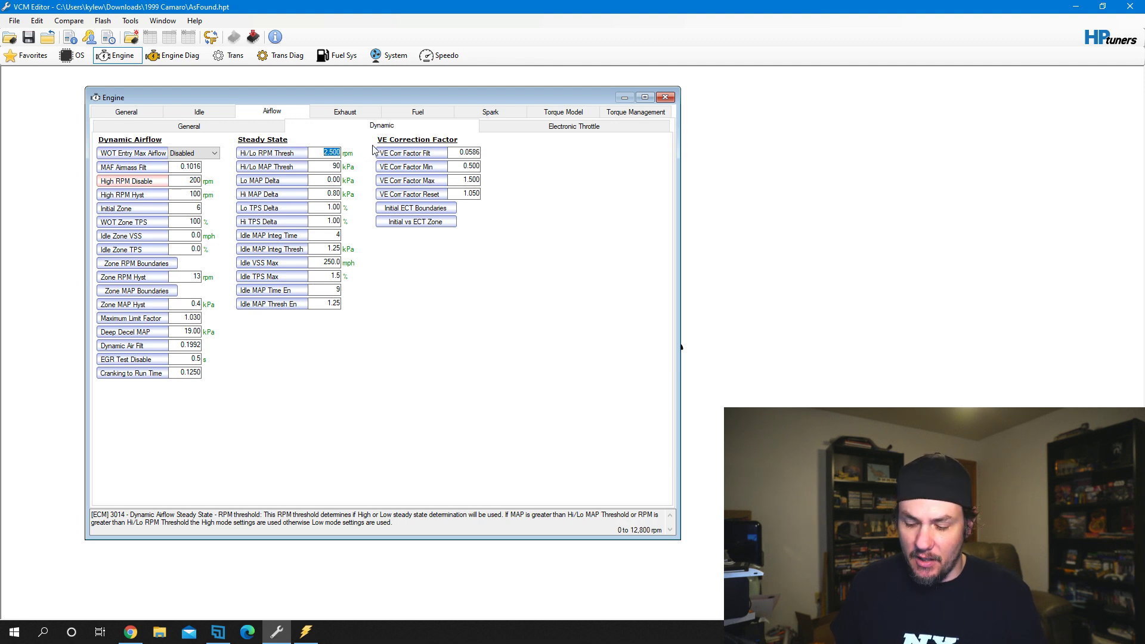
text(200)
key(Return)
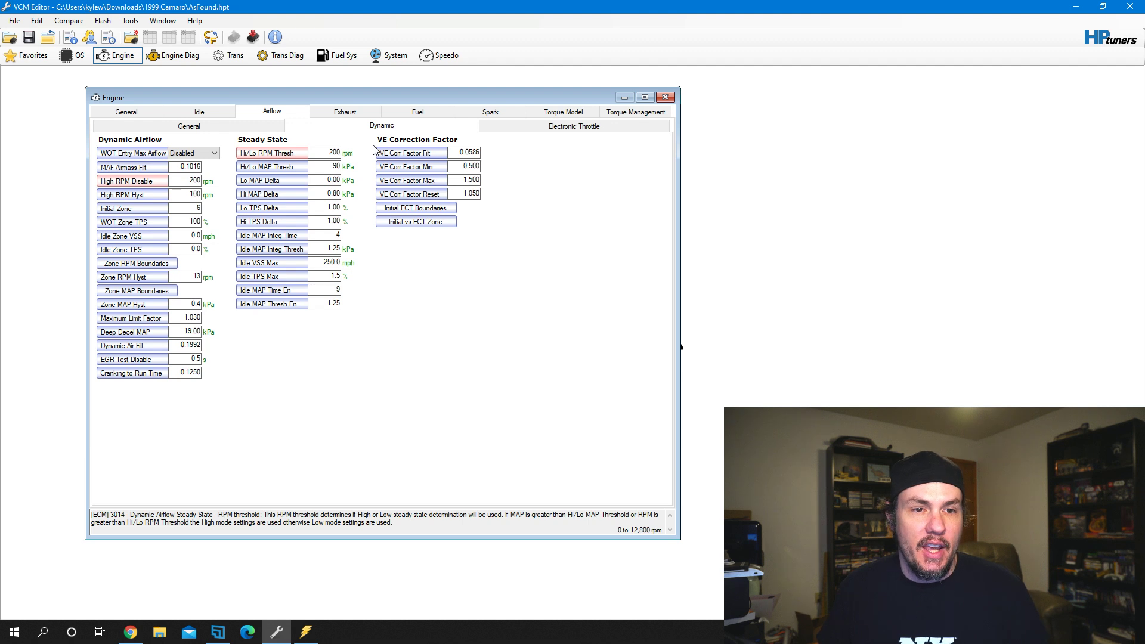
text(0)
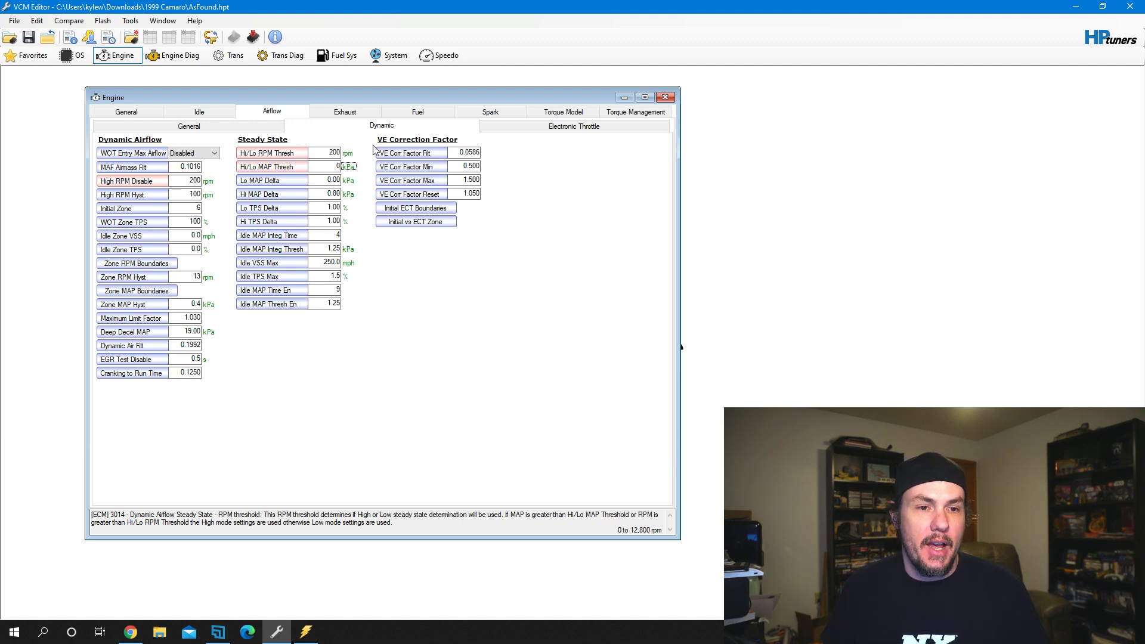
key(Return)
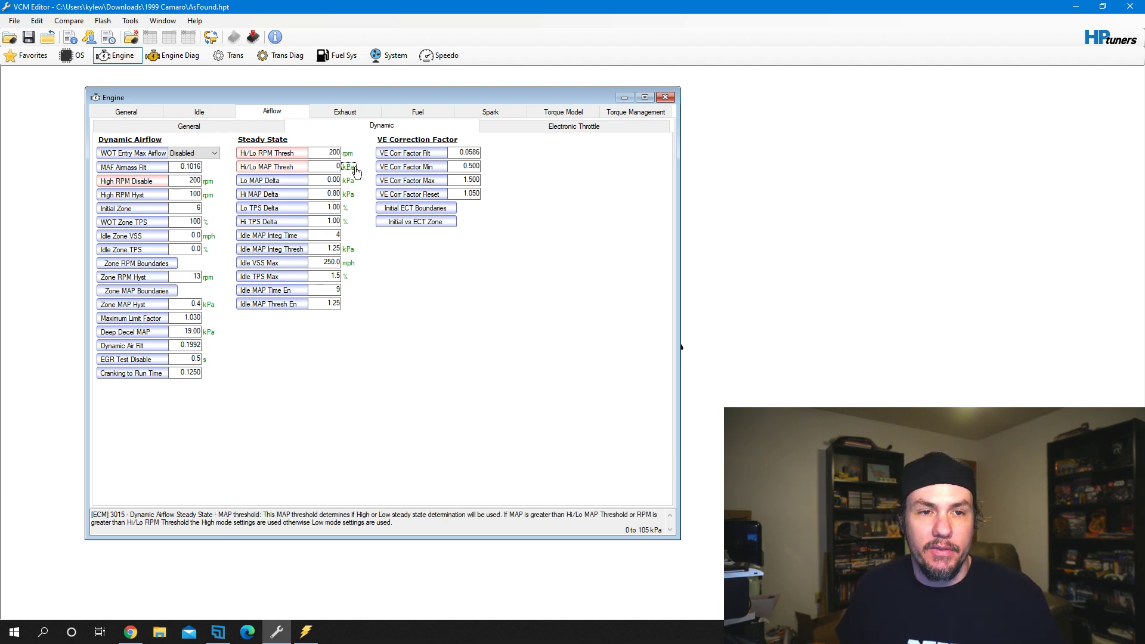
- Set the engine's exhaust gas recirculation to Disabled
click(345, 112)
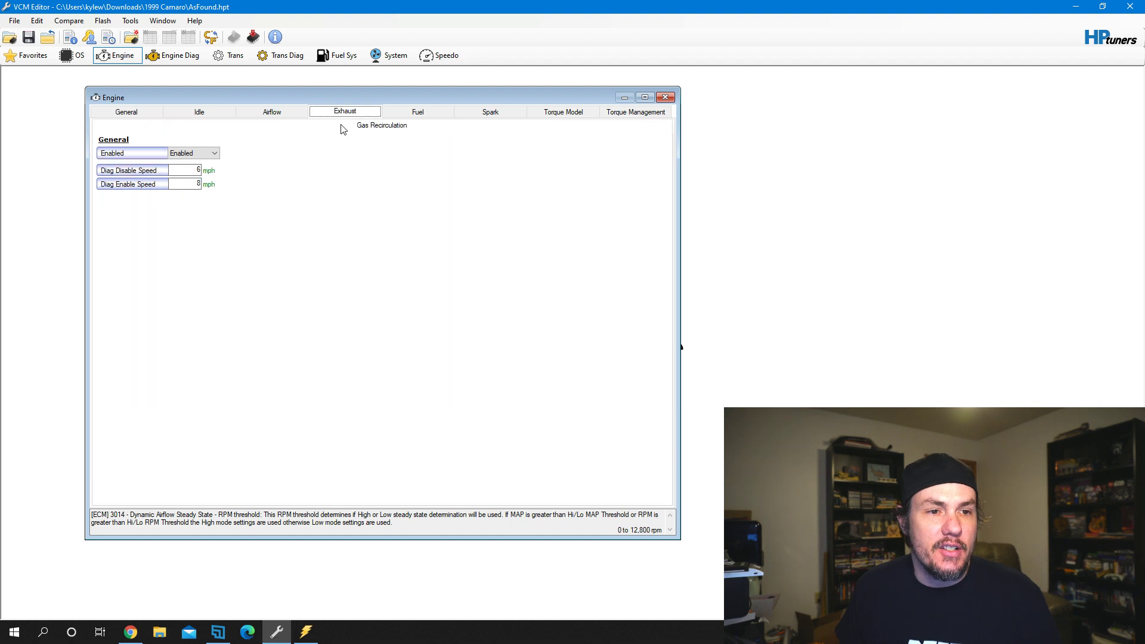
click(206, 153)
click(206, 164)
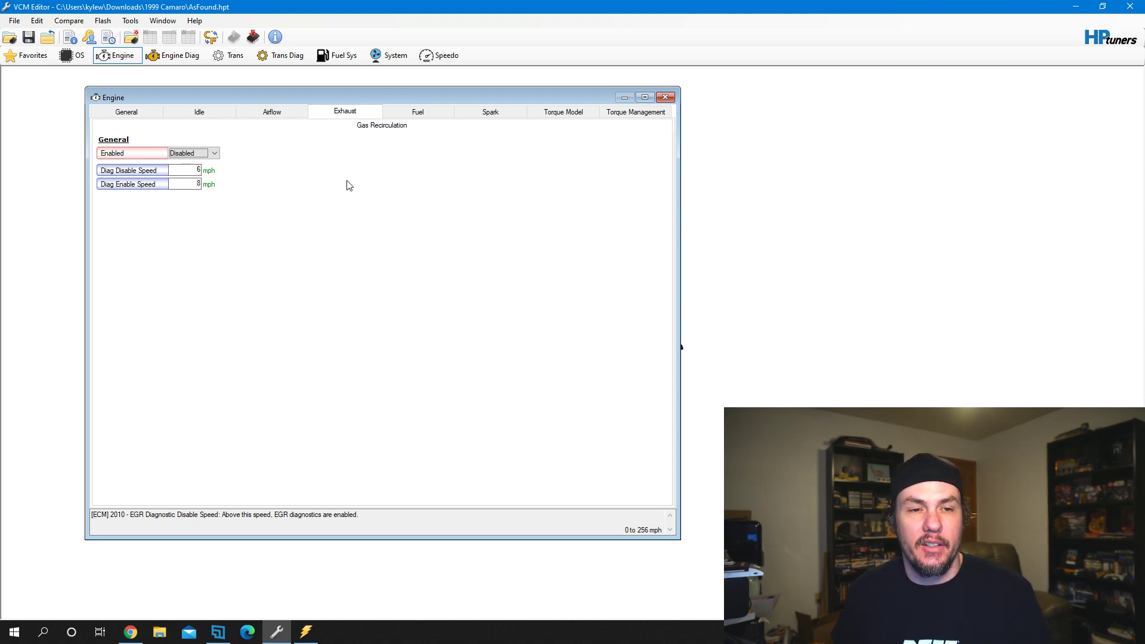
- Disable long term fuel trims (LTFT) in the engine's oxygen sensor fuel settings
click(418, 113)
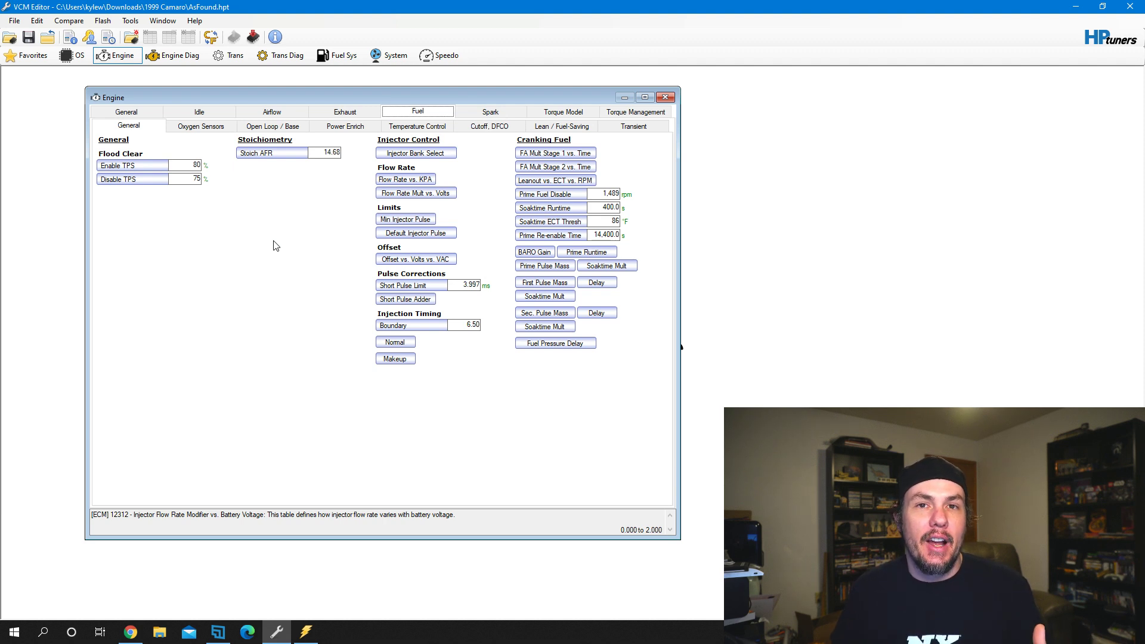
click(204, 128)
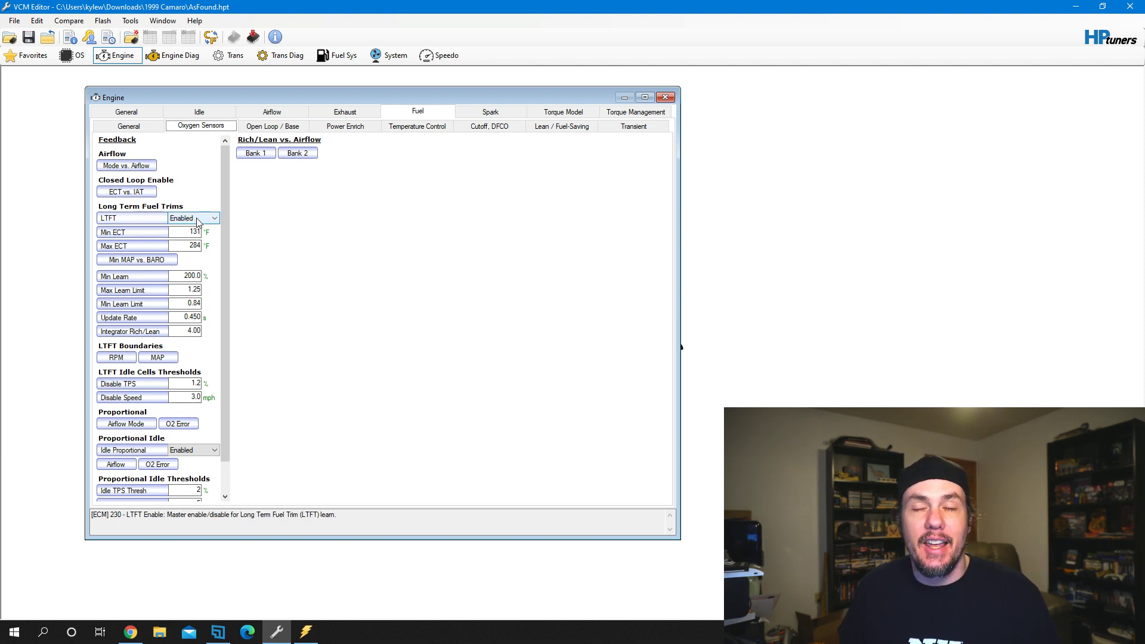
click(200, 219)
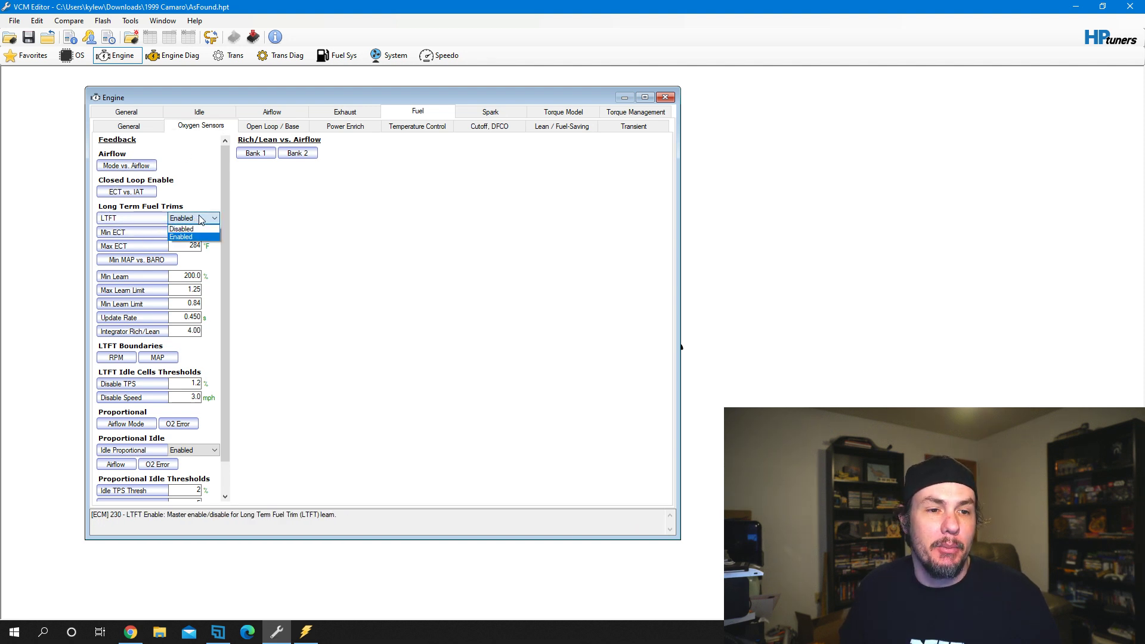
click(199, 232)
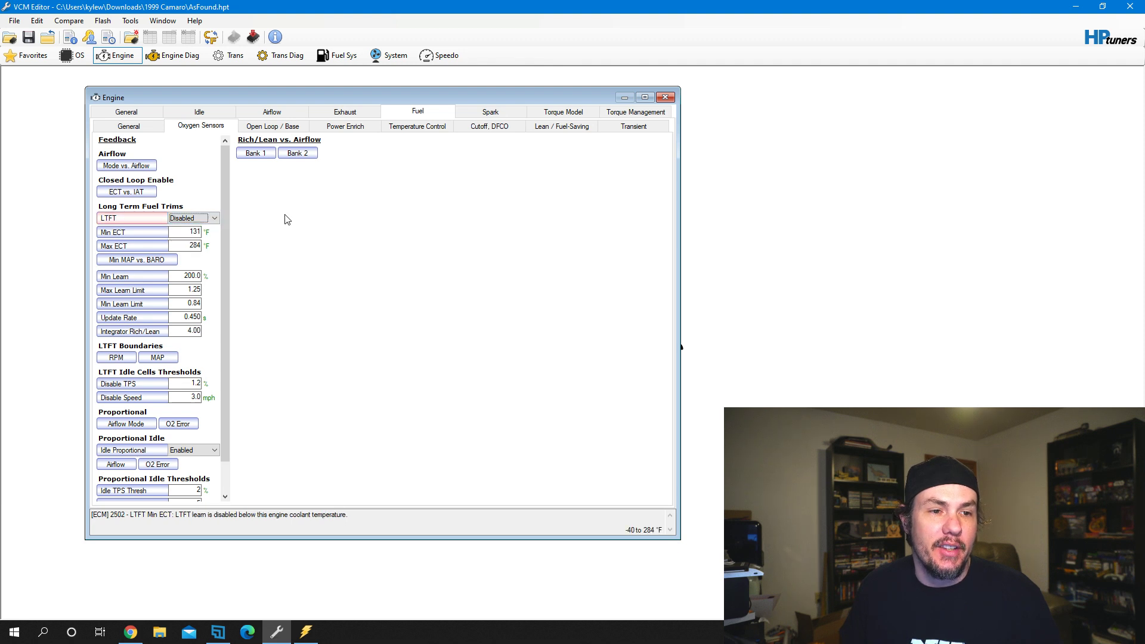
- Set every cell of the Closed Loop Enable Coolant Temp vs. IAT table to 283 °F and close the table
click(131, 196)
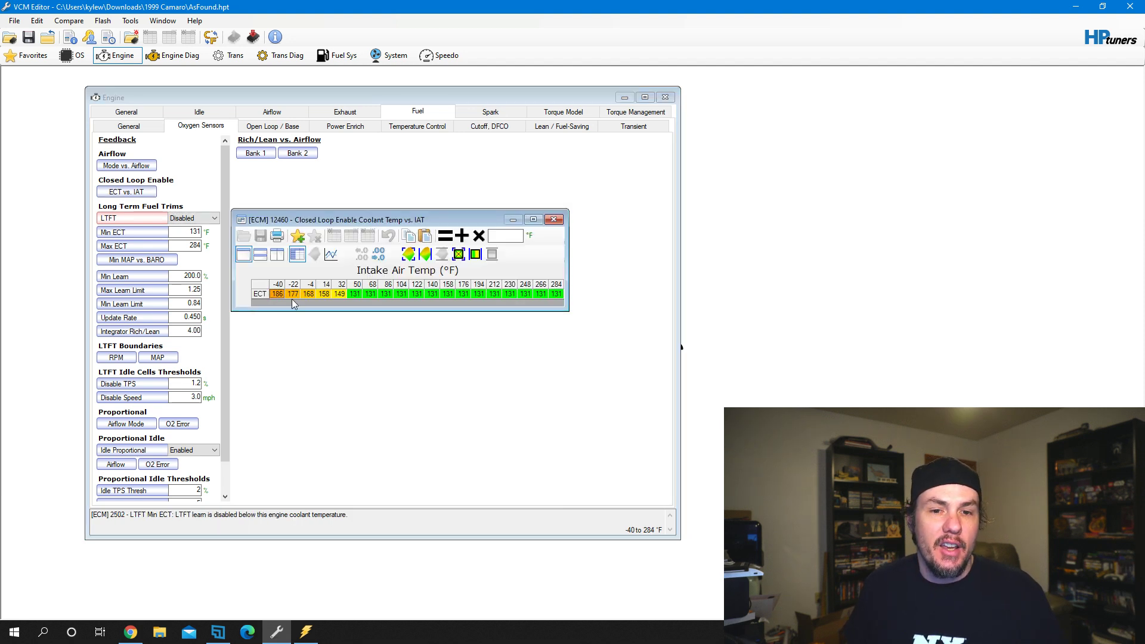
drag(277, 295, 598, 293)
text(2)
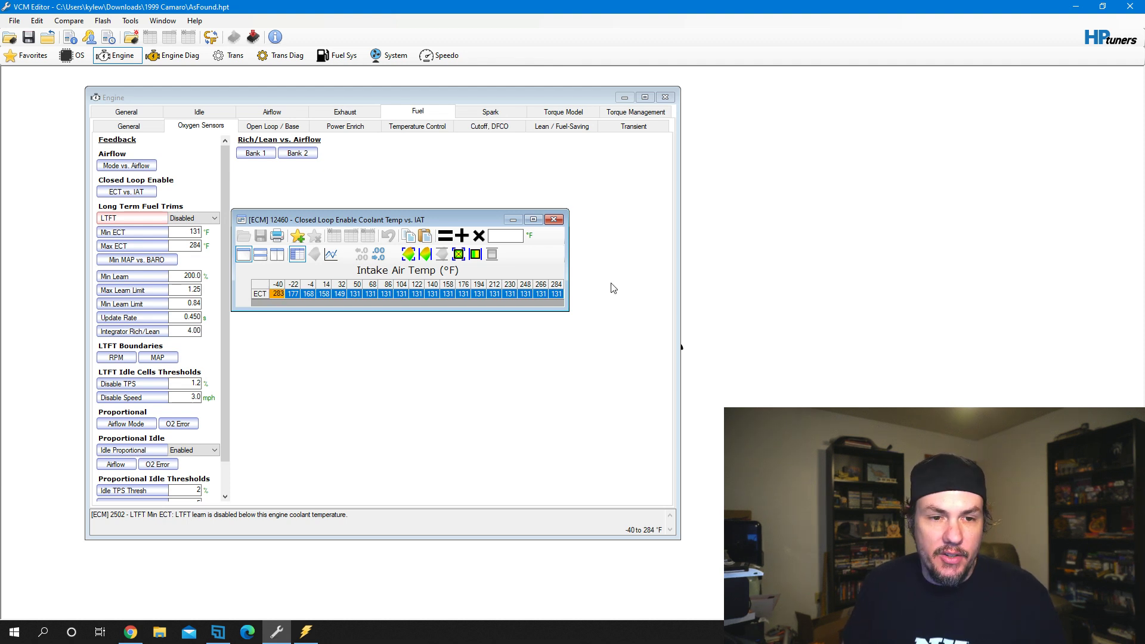
text(83)
key(Return)
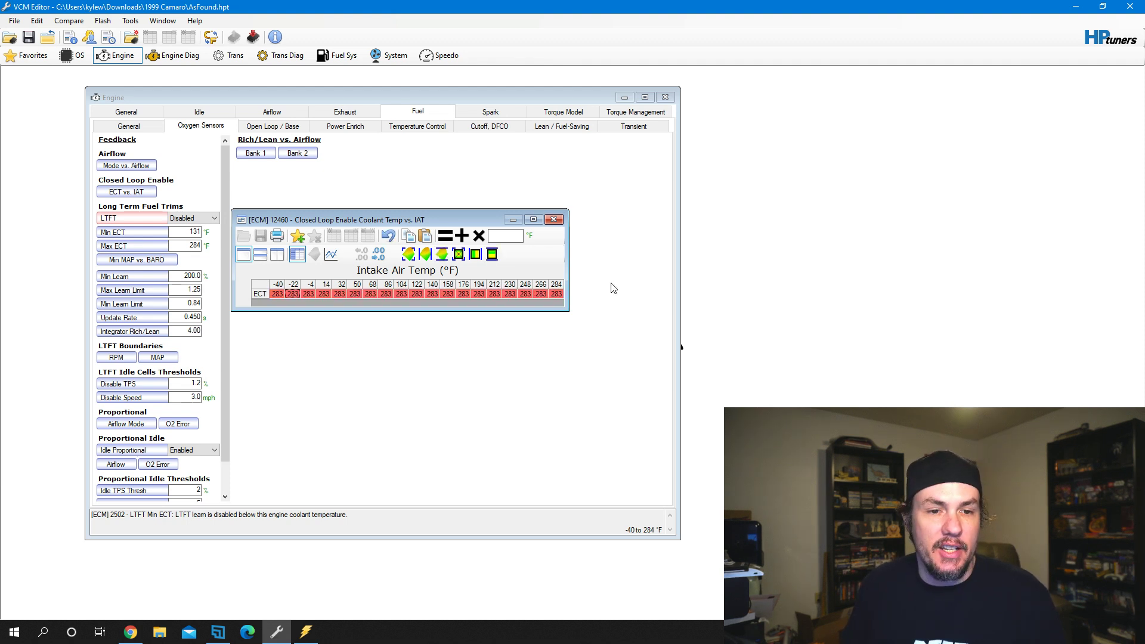
click(559, 221)
- Disable STFT Open Loop in the engine's open loop fuel settings
click(268, 128)
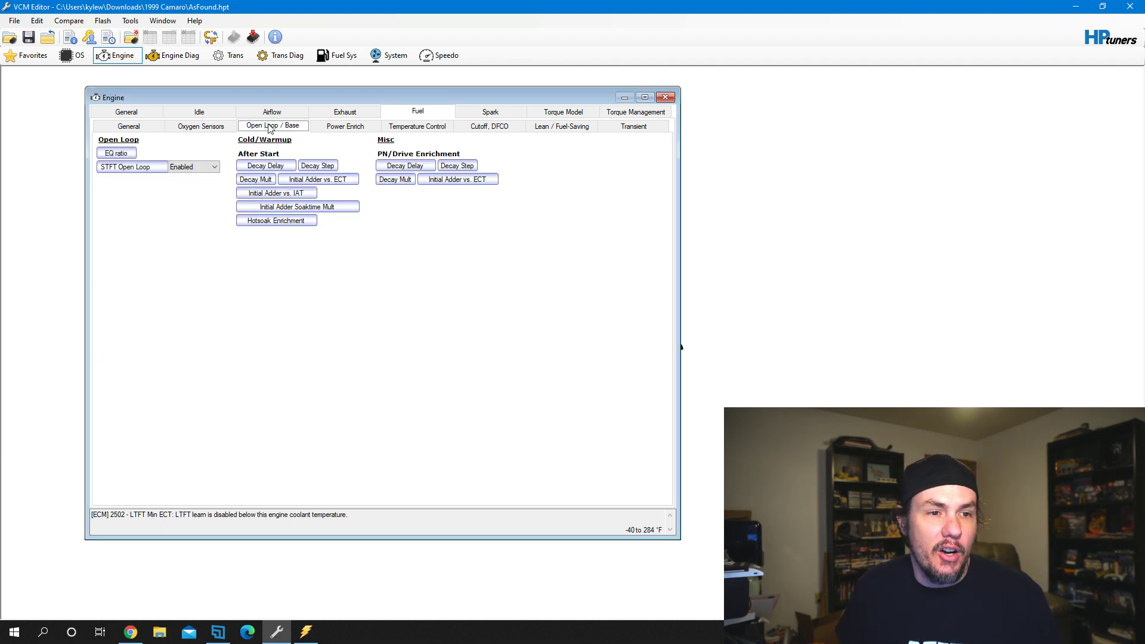
click(202, 169)
click(202, 175)
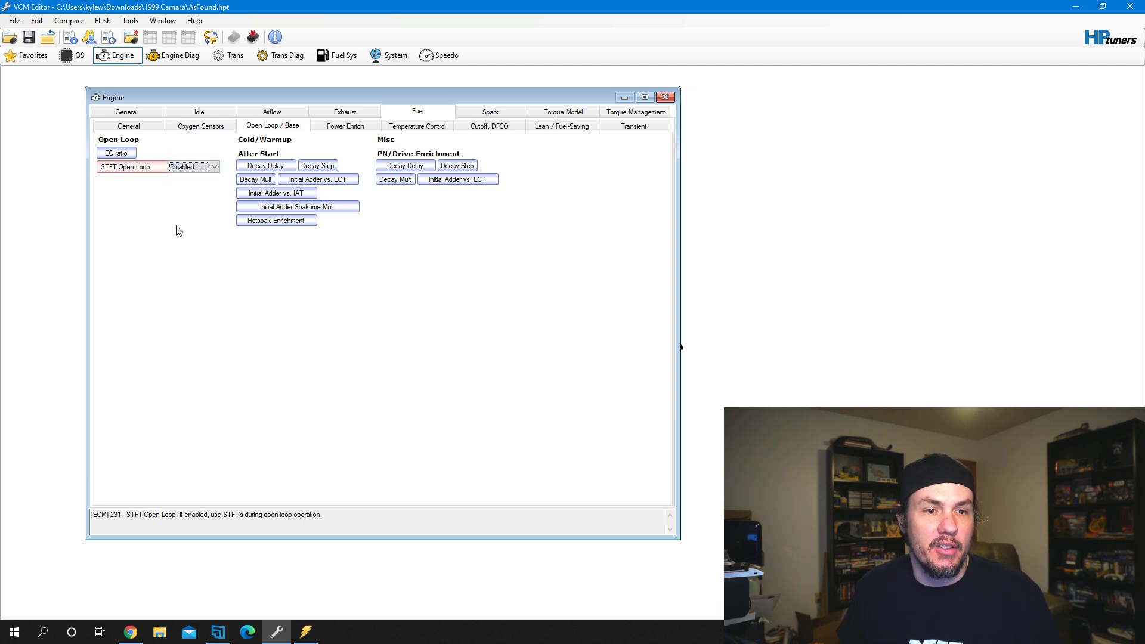
- Examine the high-rpm cells of the Power Enrich EQ Ratio table for gas, up to 7,200 rpm
click(348, 125)
click(549, 154)
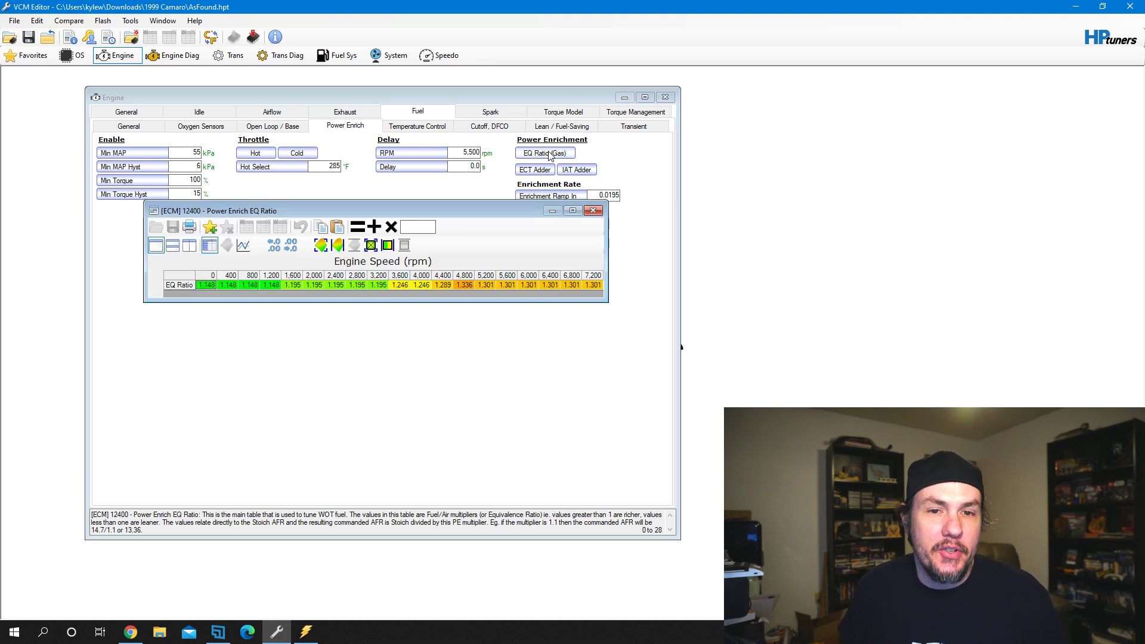
drag(593, 289, 399, 288)
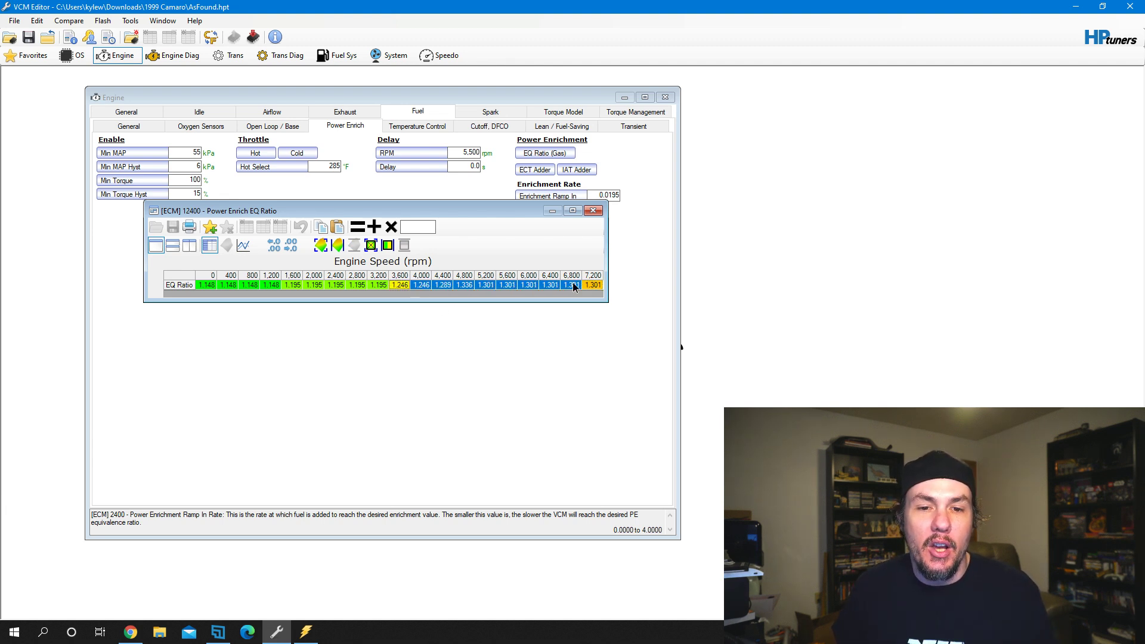
drag(594, 285, 474, 295)
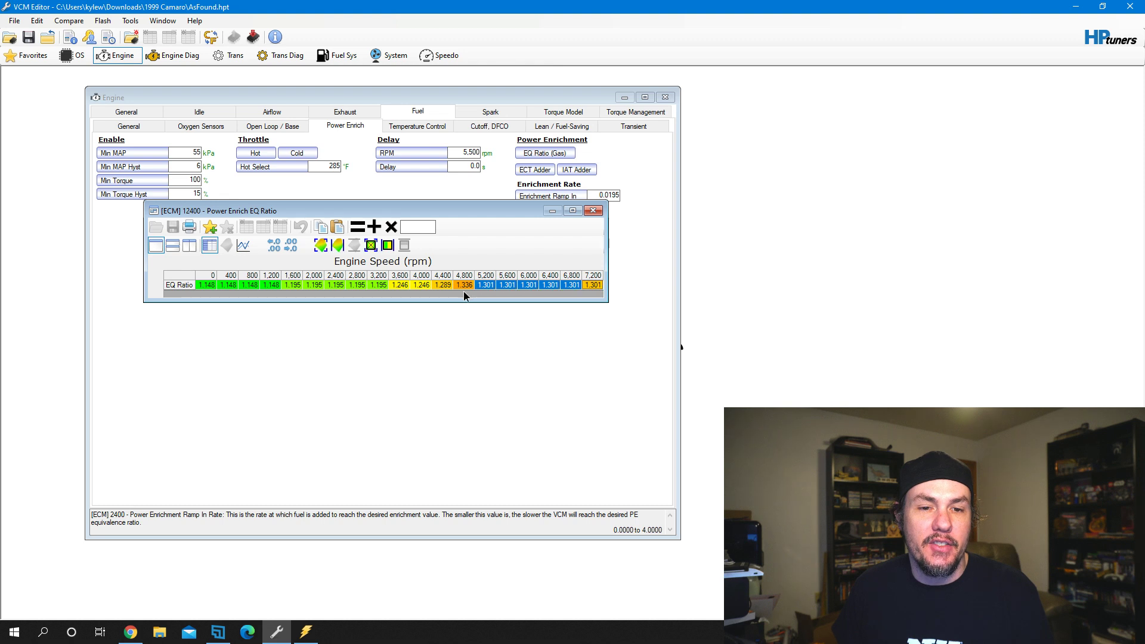
click(409, 300)
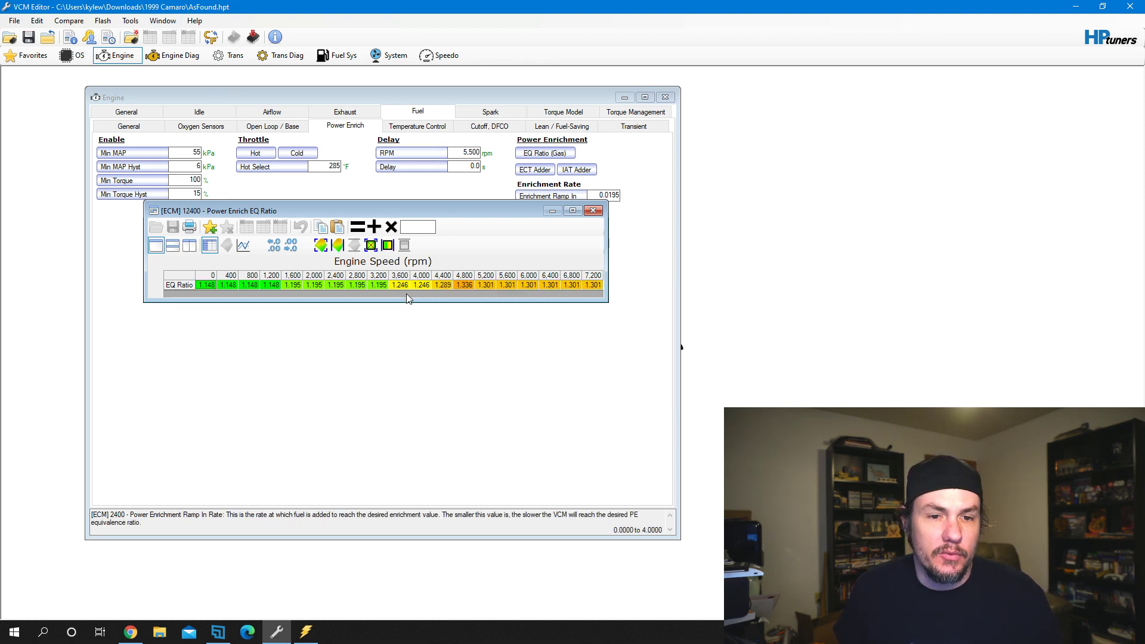
drag(427, 287, 594, 285)
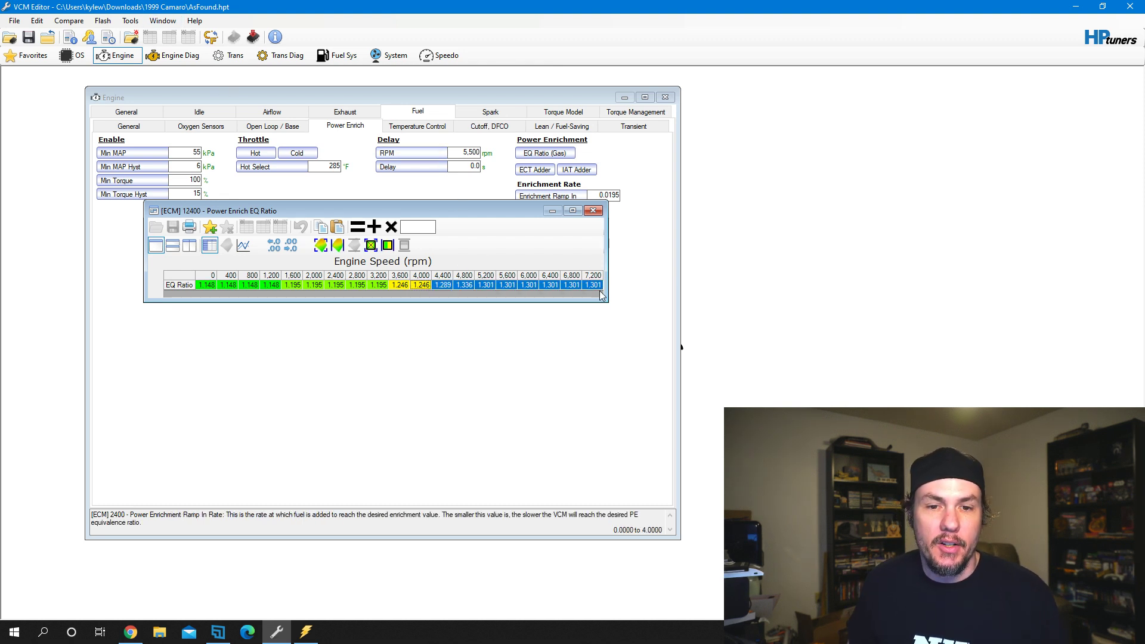
click(593, 285)
- Calculate 1 divided by 1.301 with the built-in calculator and select the result
click(130, 20)
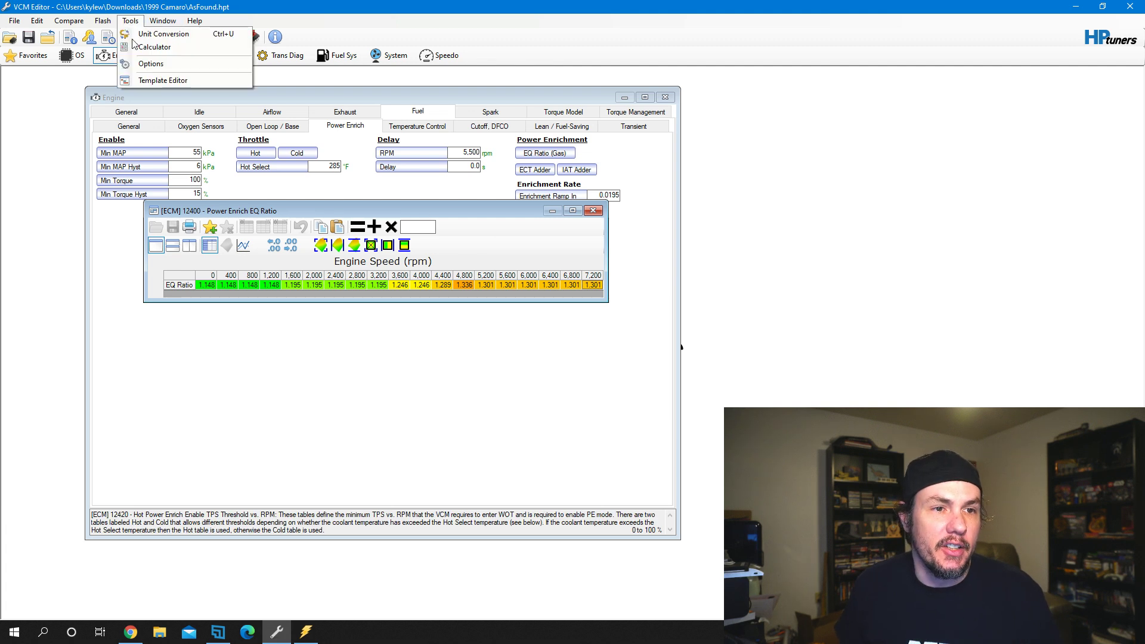
click(146, 46)
drag(226, 251, 134, 239)
click(99, 325)
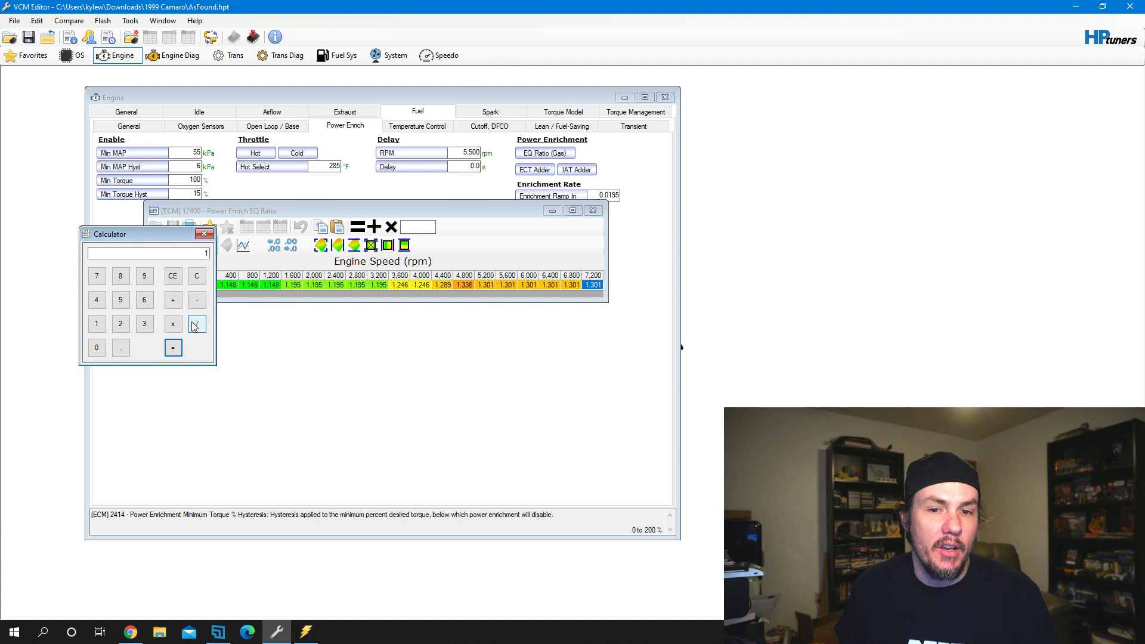
click(96, 323)
click(120, 347)
click(144, 323)
click(105, 346)
click(98, 324)
click(173, 348)
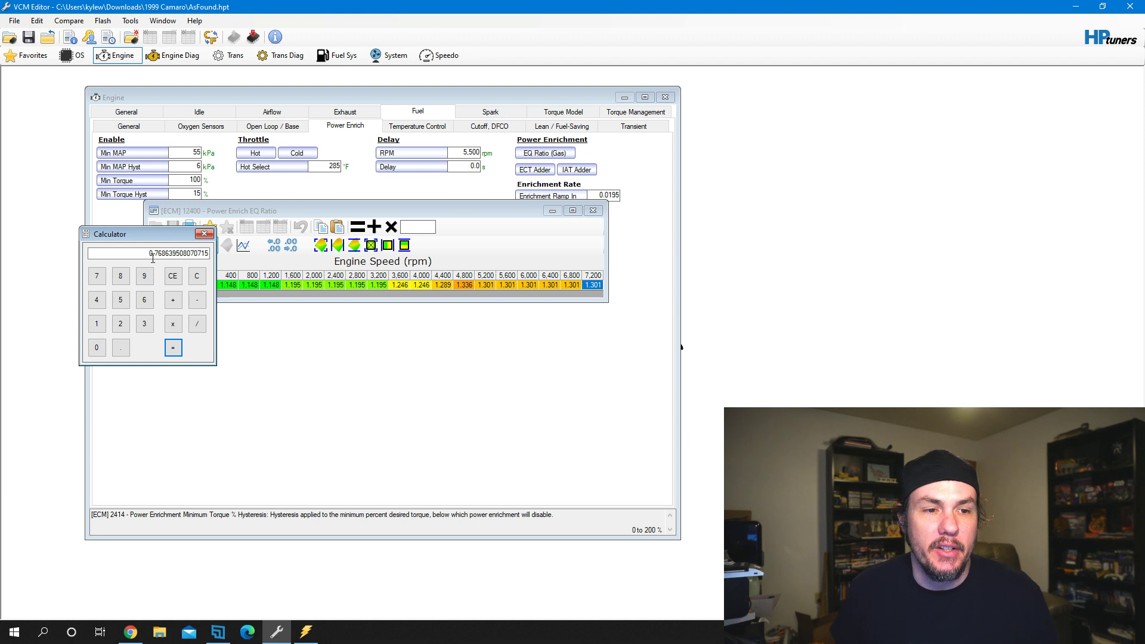
double_click(98, 253)
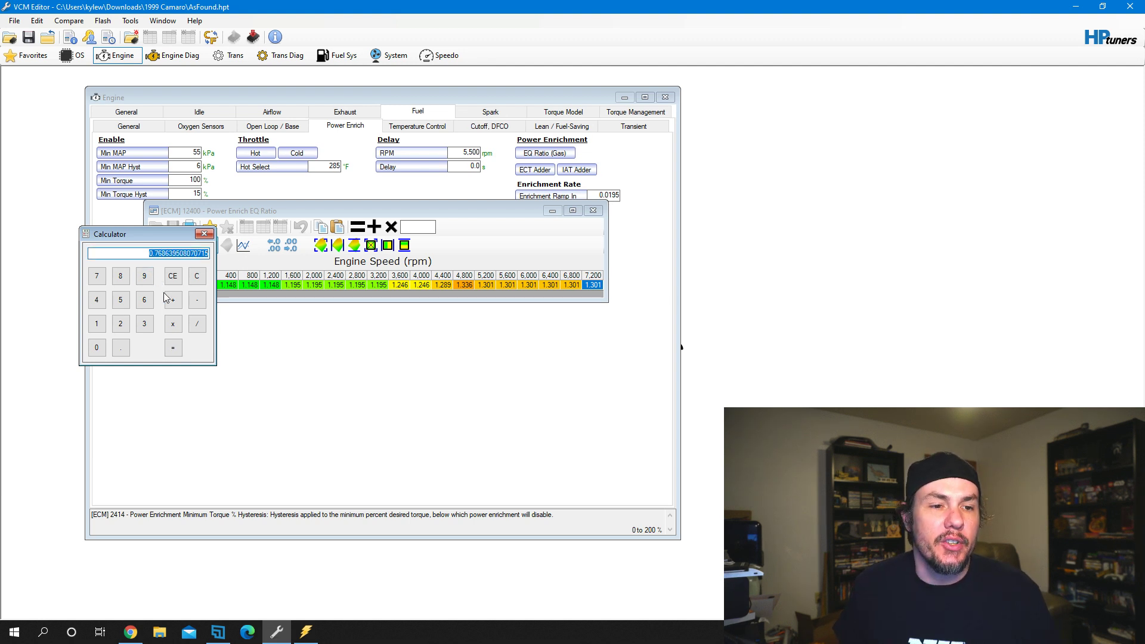
- Clear the calculator, calculate 1 divided by 1.21 and highlight the result's trailing digits
click(197, 276)
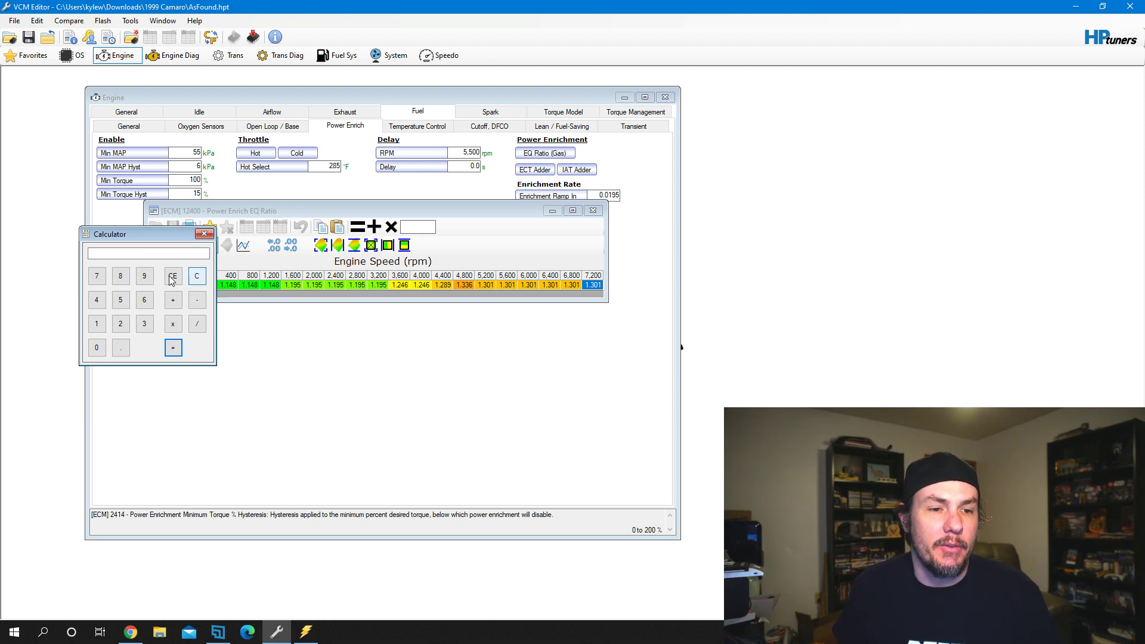
click(102, 325)
click(197, 327)
click(97, 325)
click(121, 349)
click(120, 325)
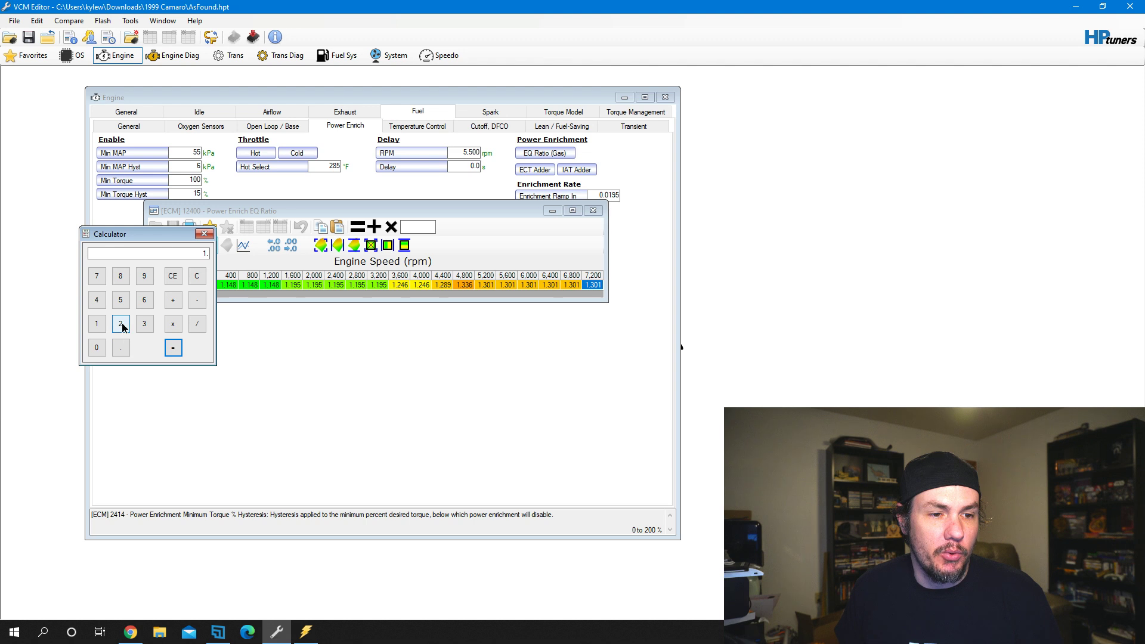
click(103, 328)
click(173, 347)
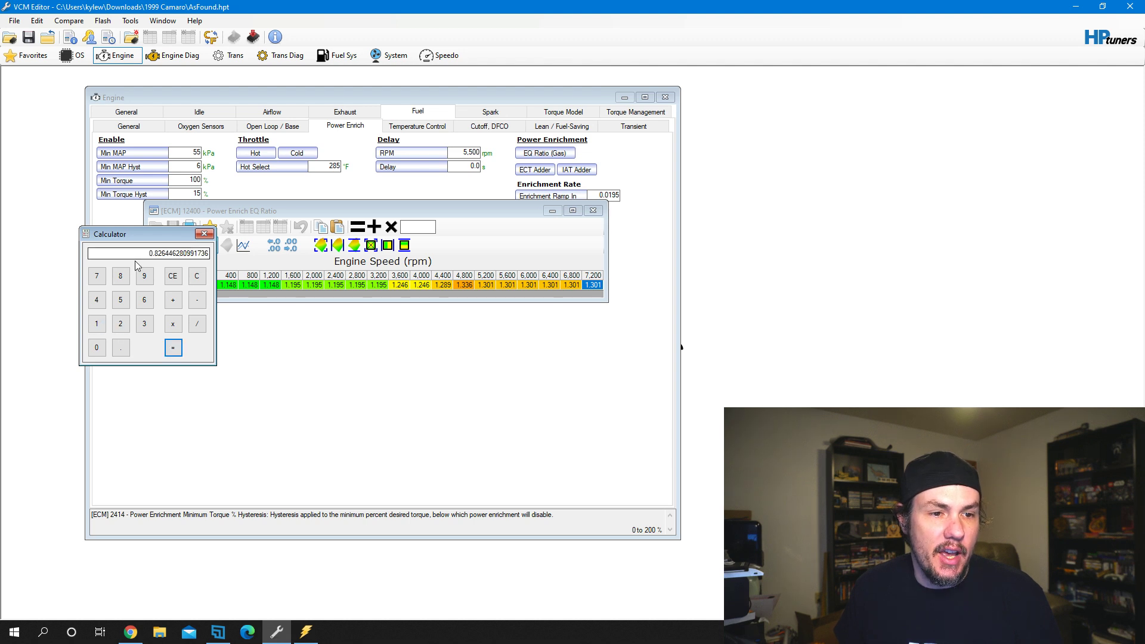
drag(158, 253, 209, 254)
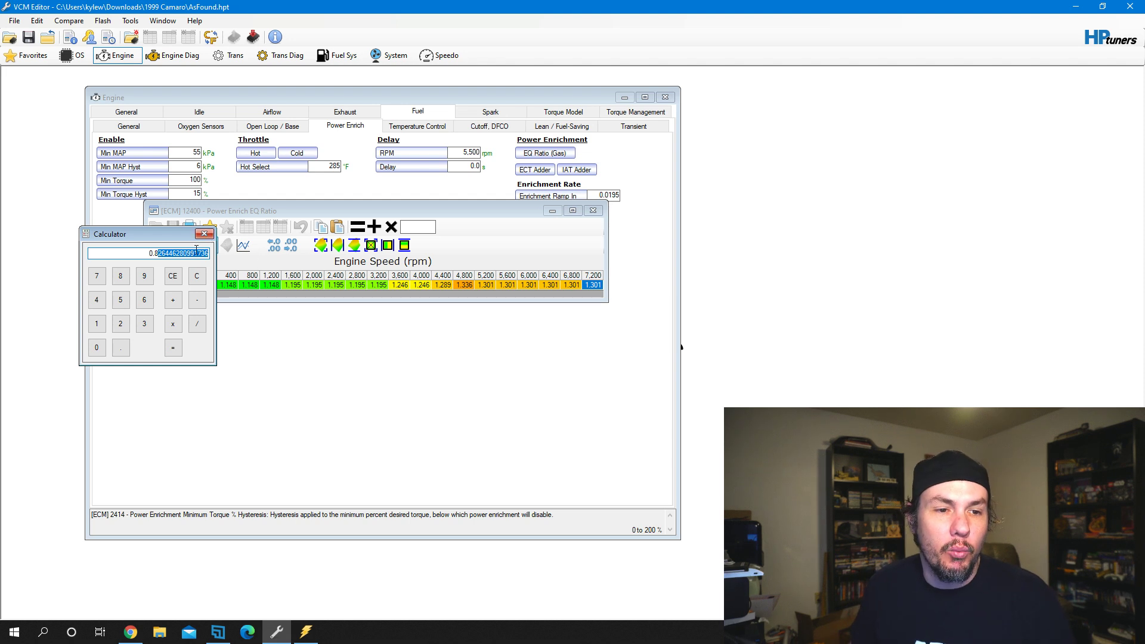
- Clear the calculator and calculate 1 divided by 1.18
click(198, 277)
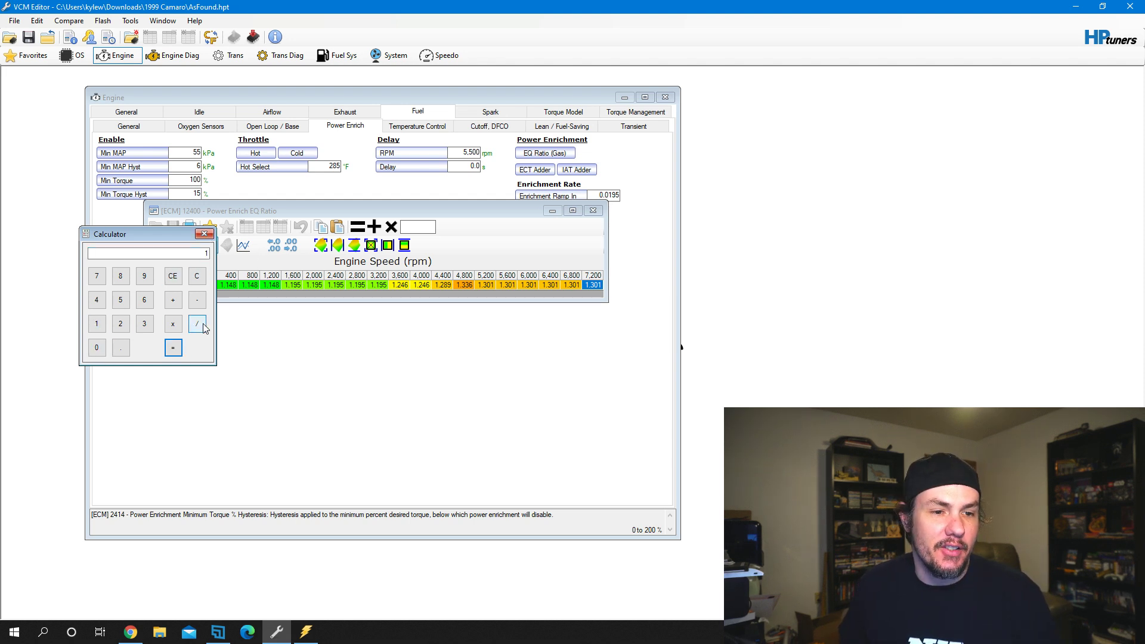
click(97, 326)
click(96, 324)
click(120, 275)
click(173, 348)
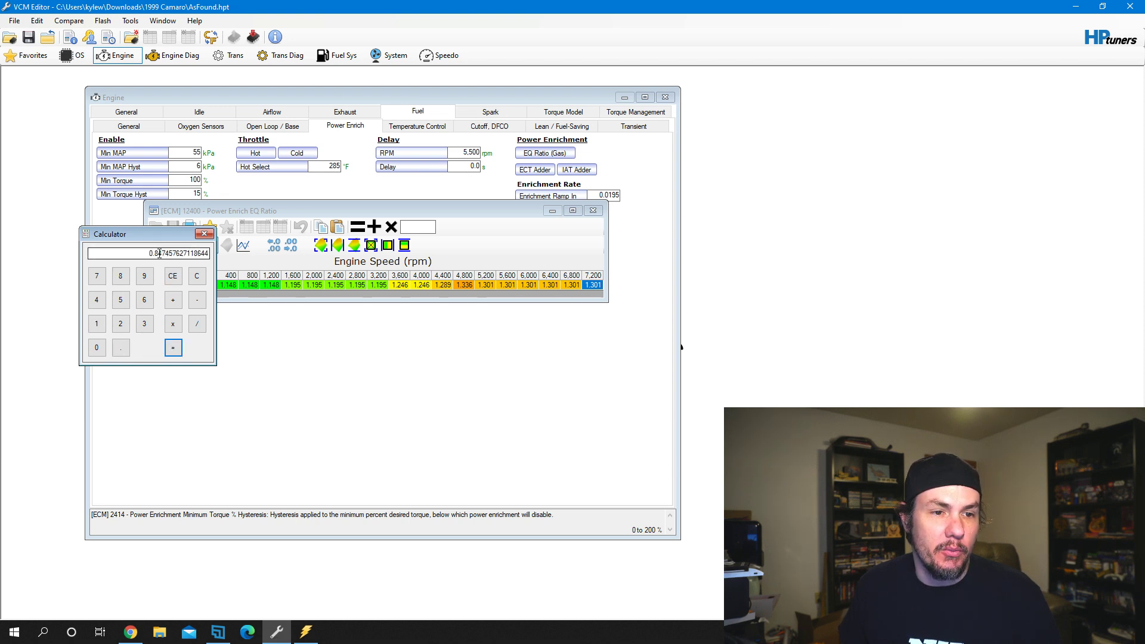
- Clear the calculator and calculate 14.7 divided by 1.18
click(197, 276)
click(97, 324)
click(97, 300)
click(121, 348)
click(97, 276)
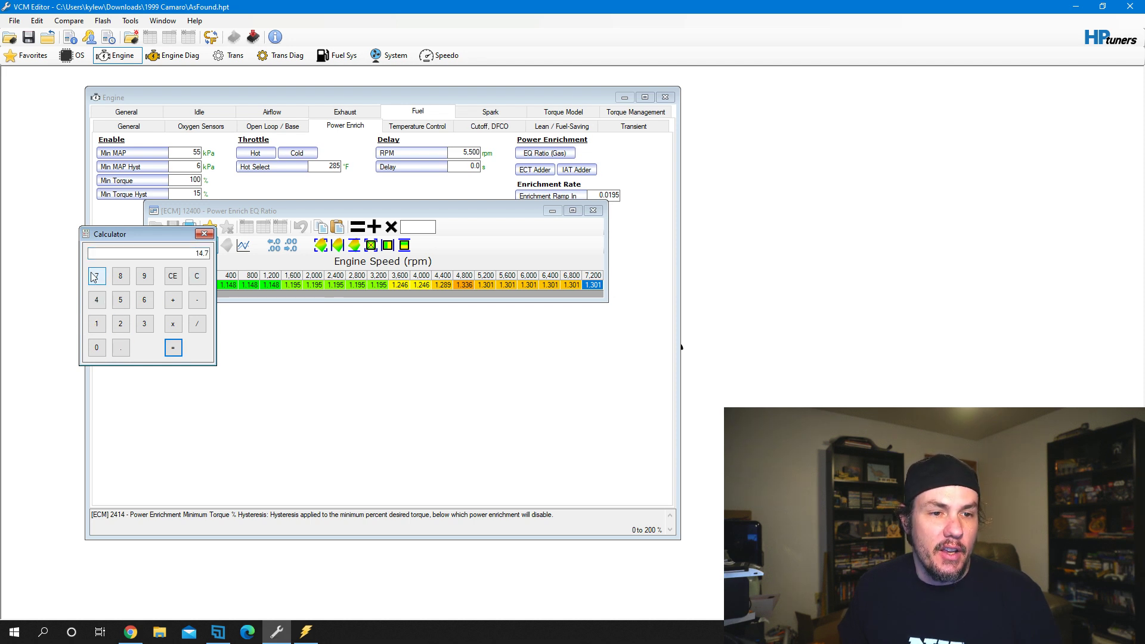
click(197, 324)
click(97, 324)
click(120, 348)
click(96, 324)
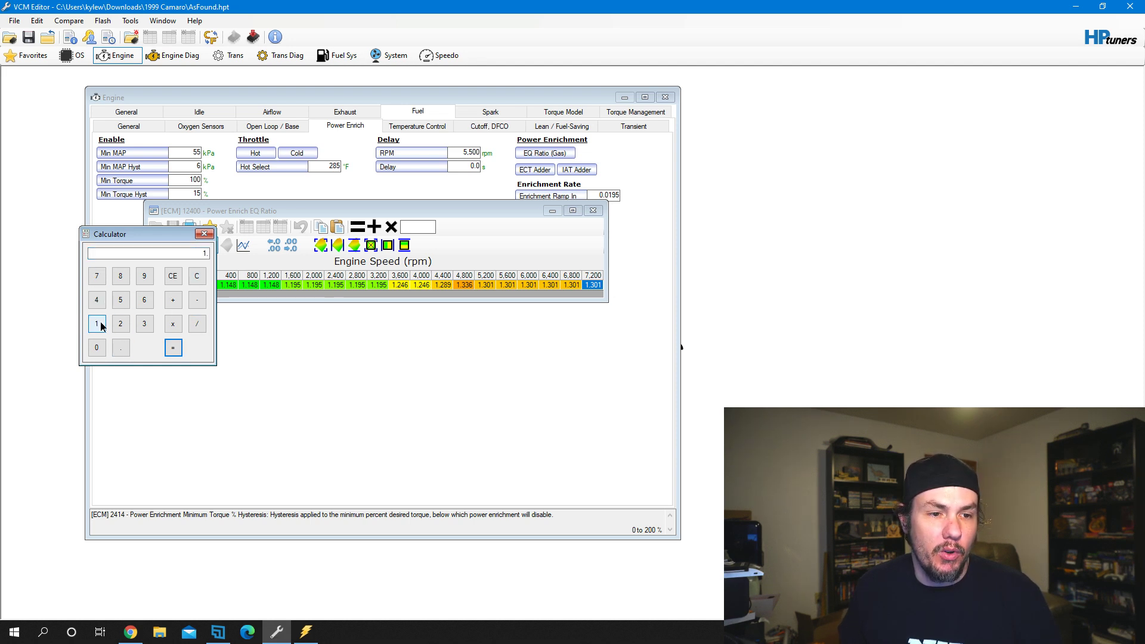
click(120, 278)
click(173, 349)
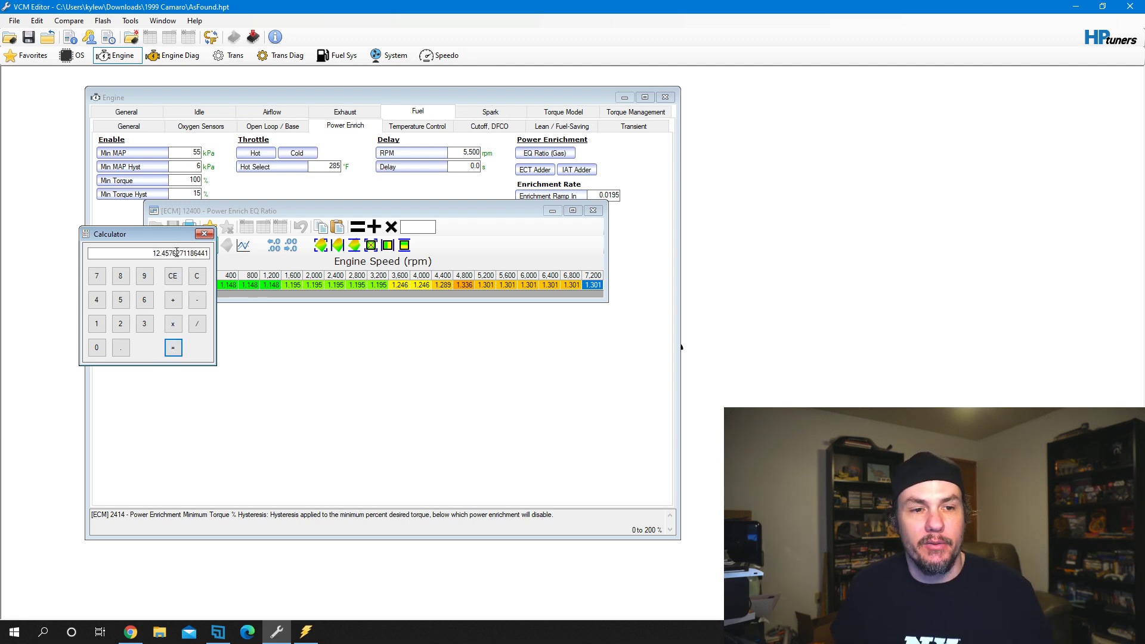
- Close the calculator, review the 4,000 to 7,200 rpm cells of the Power Enrich EQ Ratio table and close the table
click(204, 233)
drag(399, 285, 649, 280)
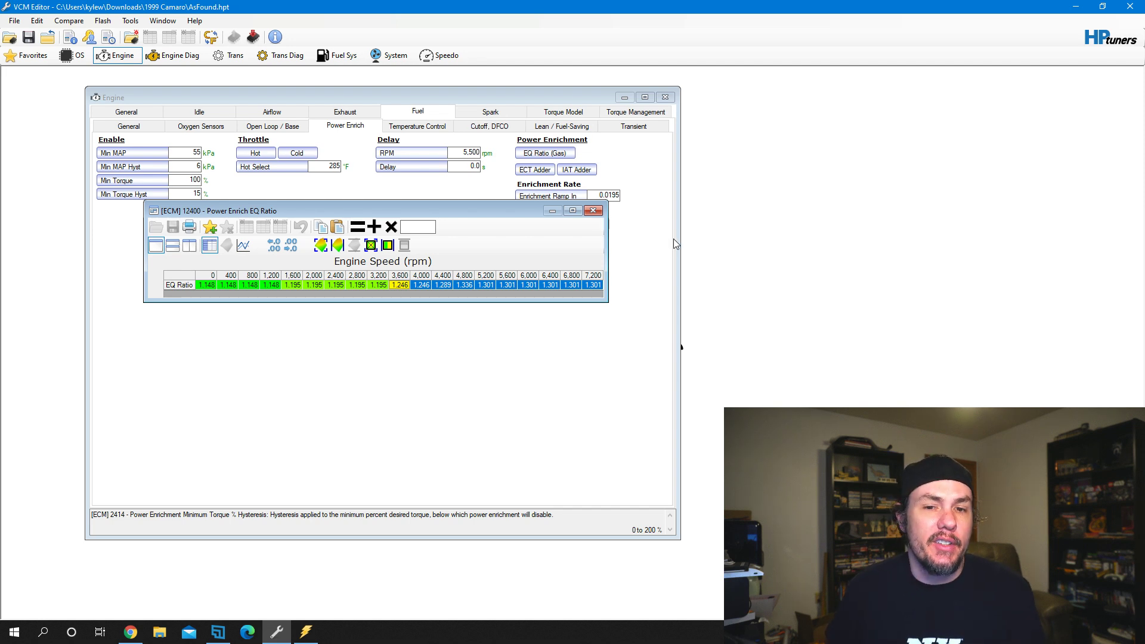
click(594, 212)
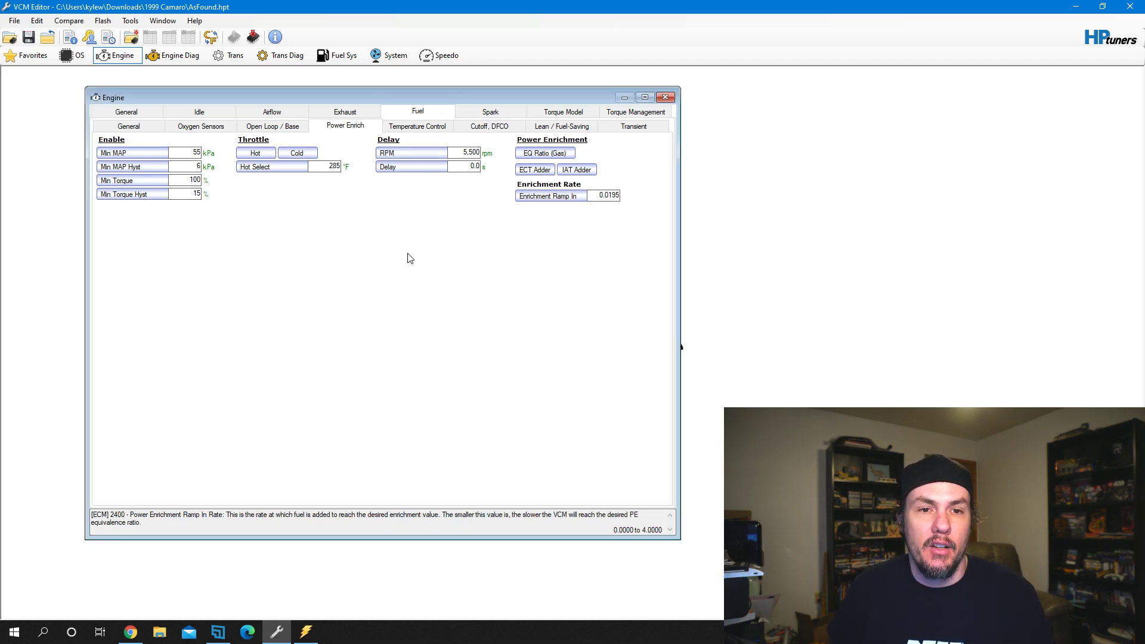
- Disable COT catalyst over-temperature protection in the engine's fuel temperature control settings
click(417, 128)
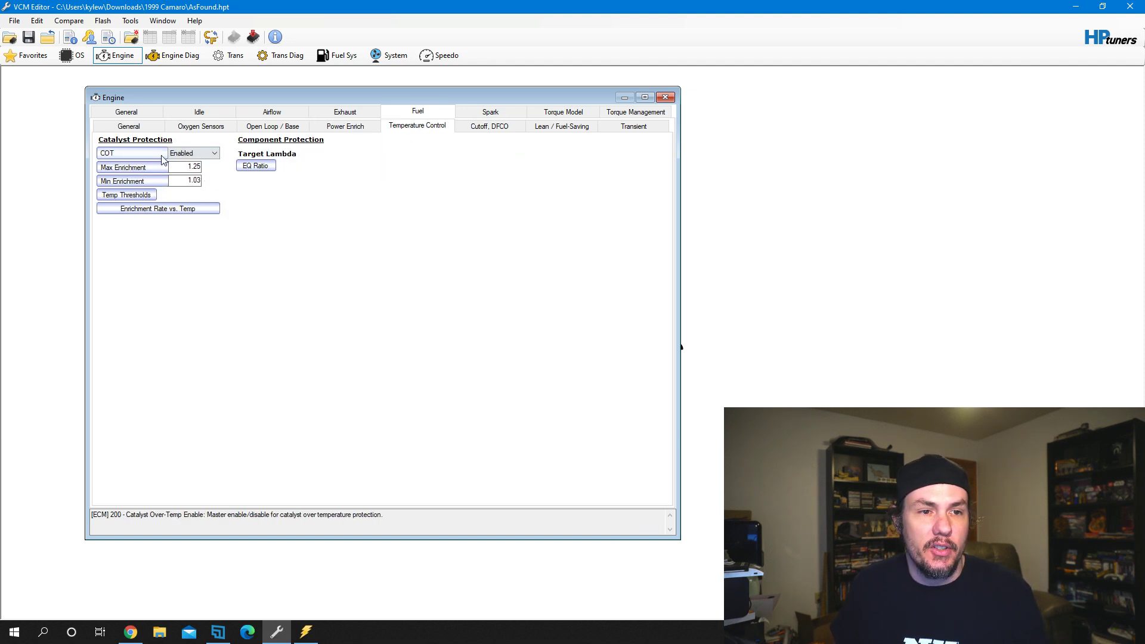
click(215, 155)
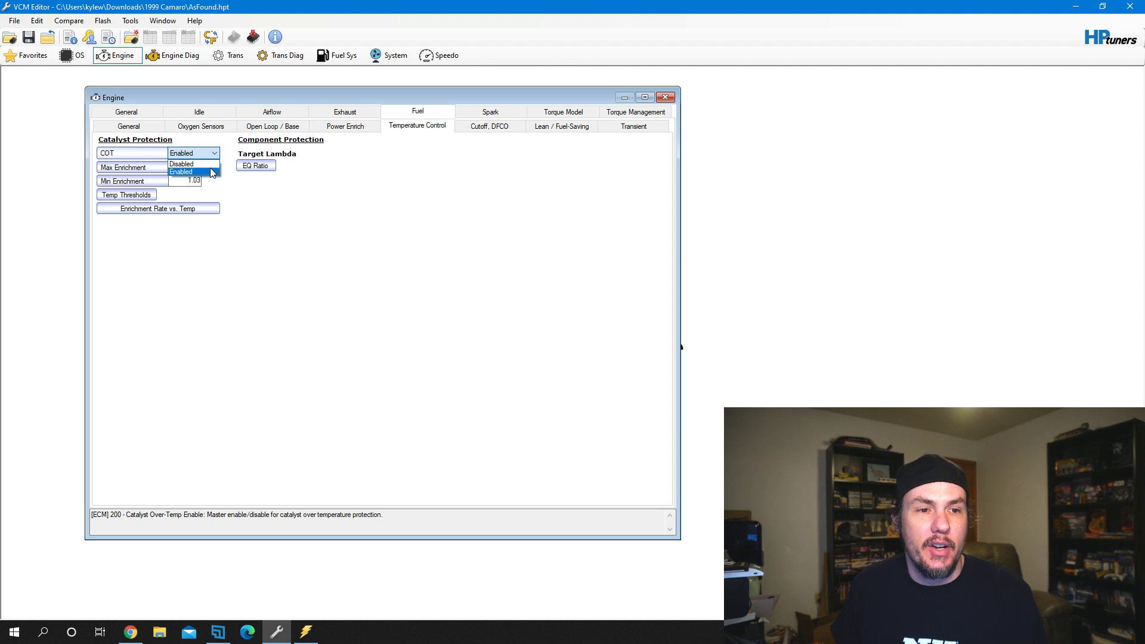
click(192, 174)
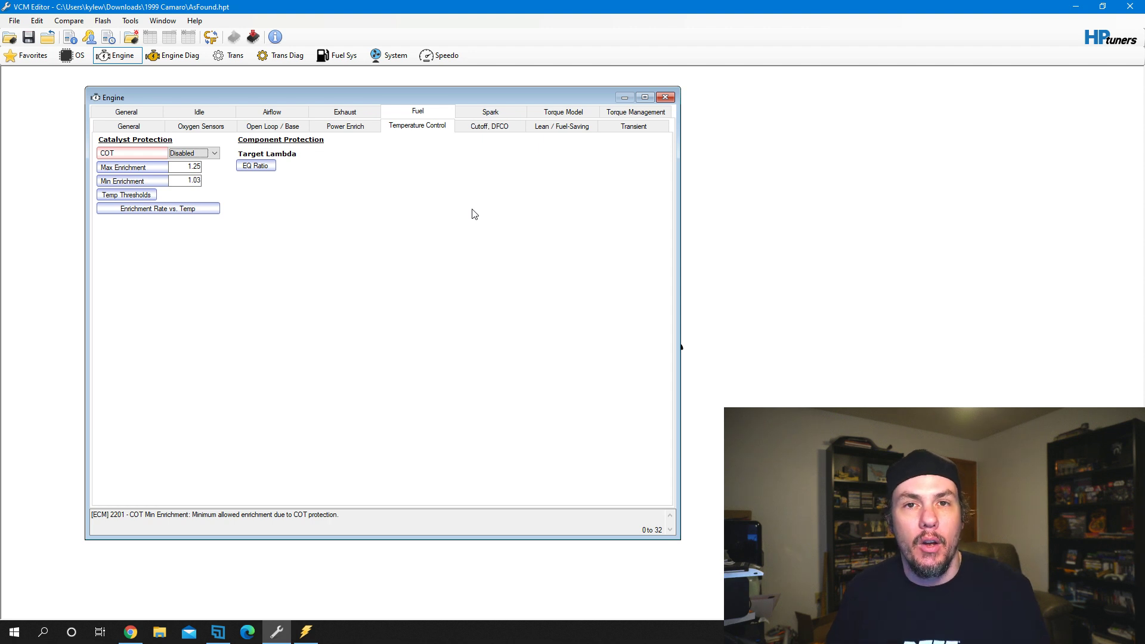
- Set the Deceleration Fuel Cutoff Enable ECT to 280 °F and its Stall limit to 12000 rpm
click(488, 132)
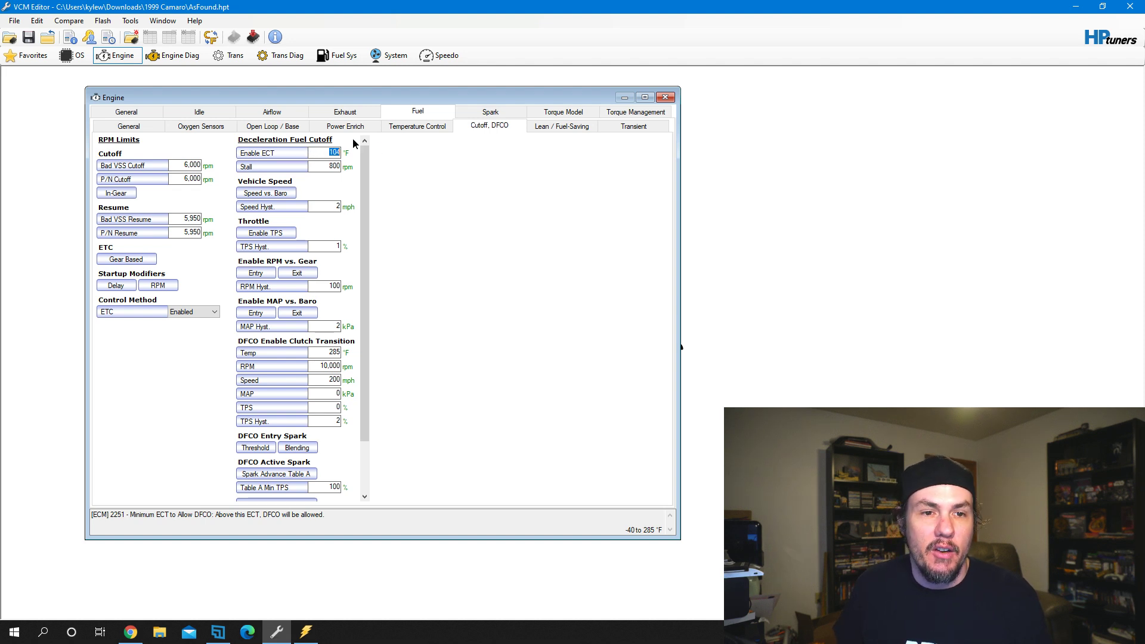
text(280)
key(Return)
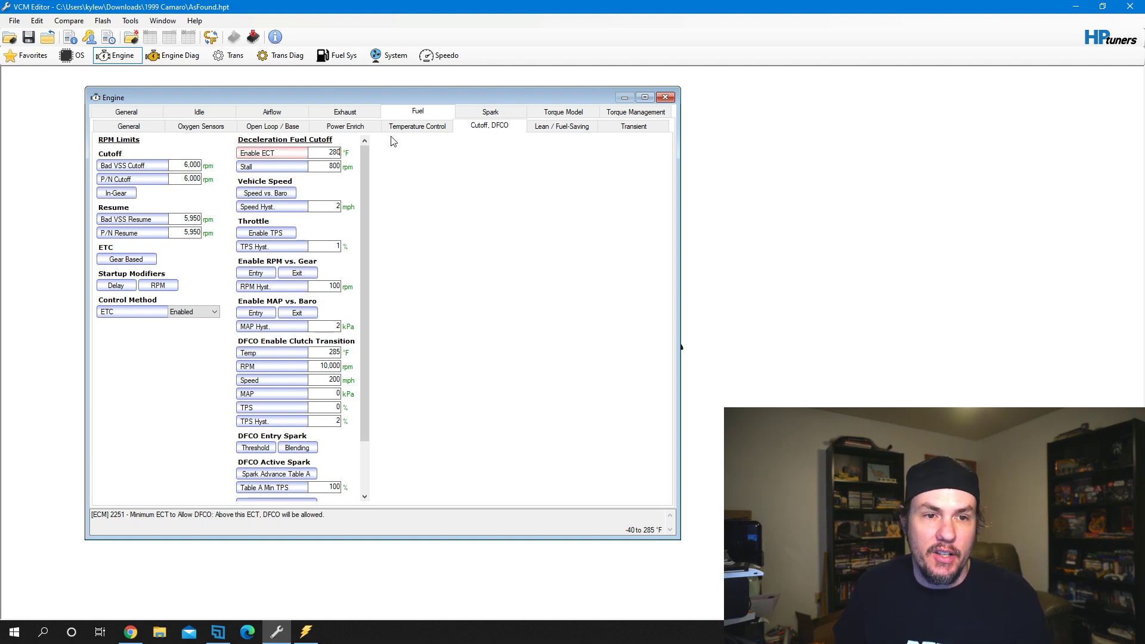
click(331, 166)
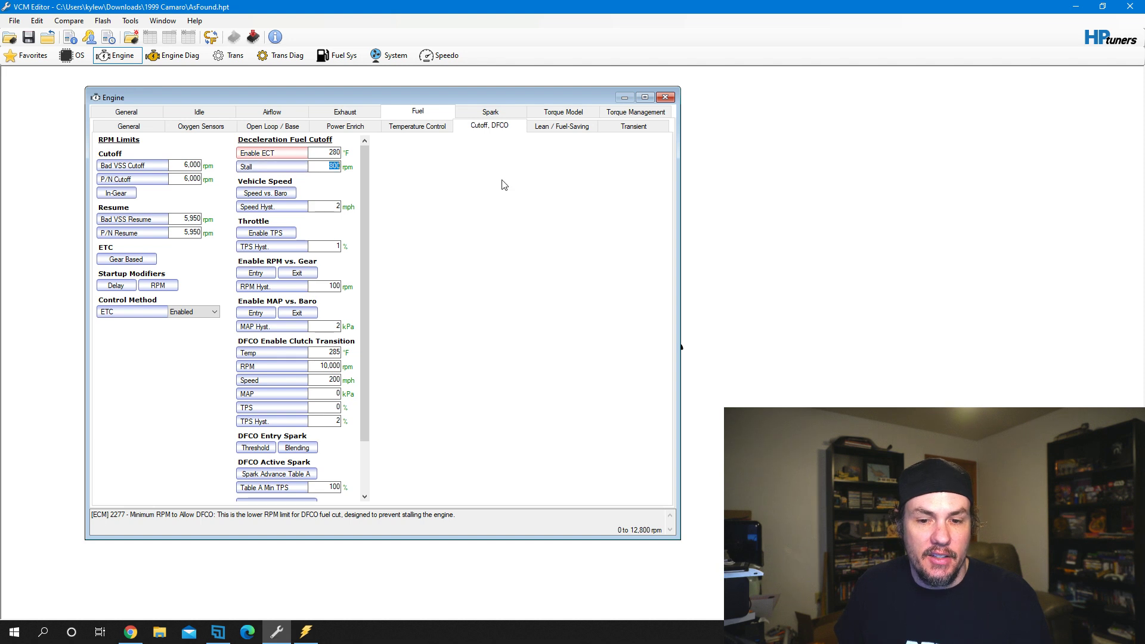
text(12000)
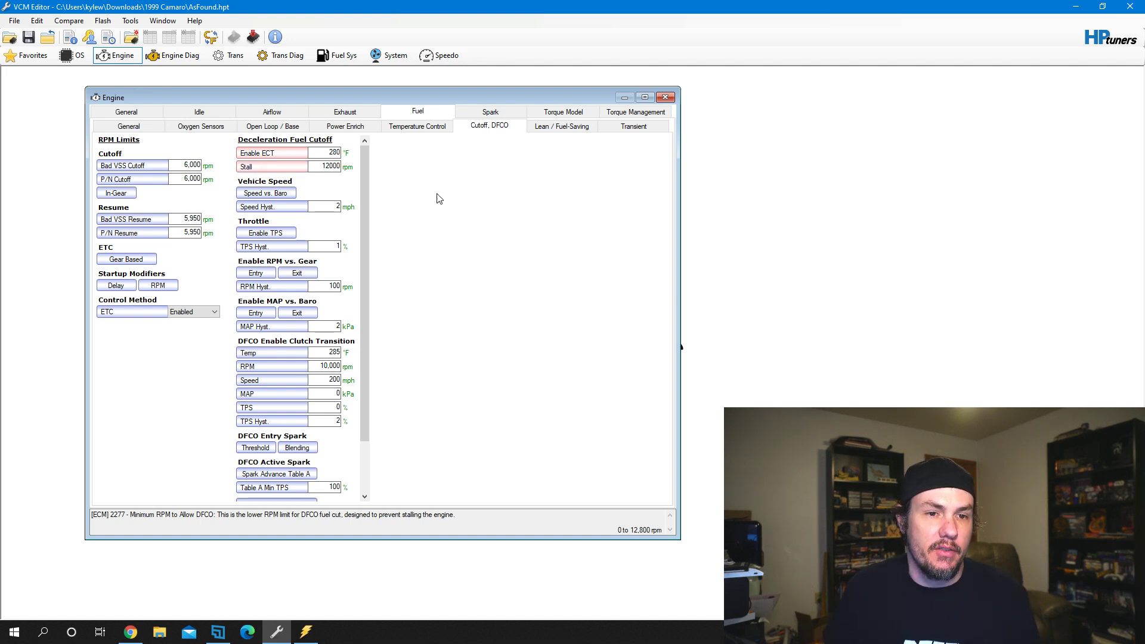
- Try adding -4° to the High Octane spark cells from 1,400 rpm and 0.28 g upward, undo it and close the table
key(ctrl+Tab)
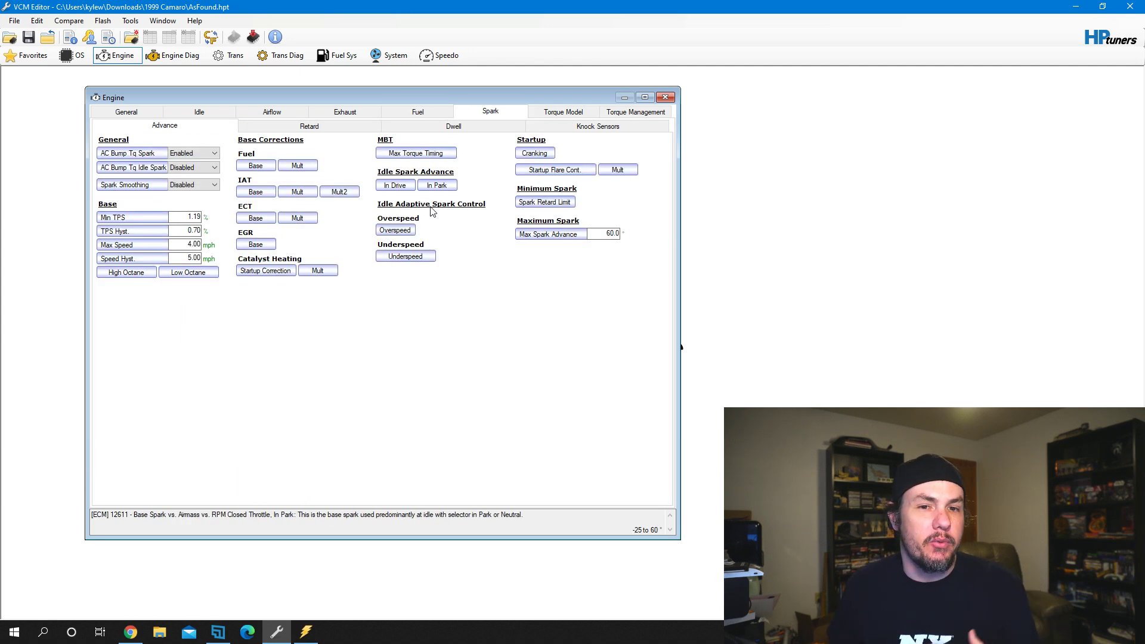
click(123, 275)
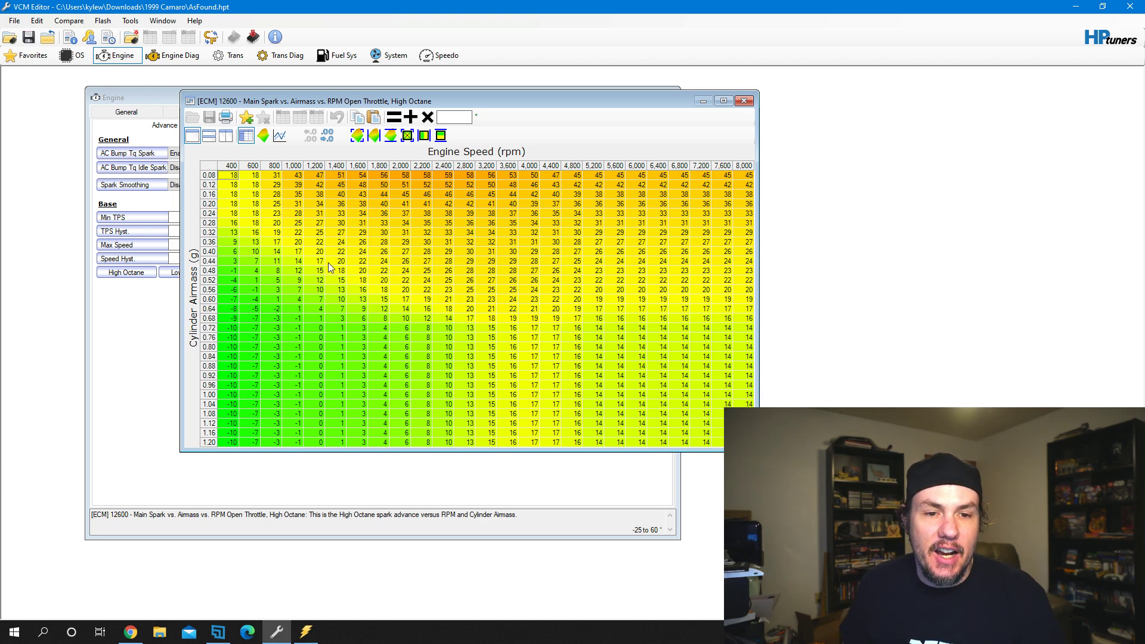
drag(344, 223, 745, 442)
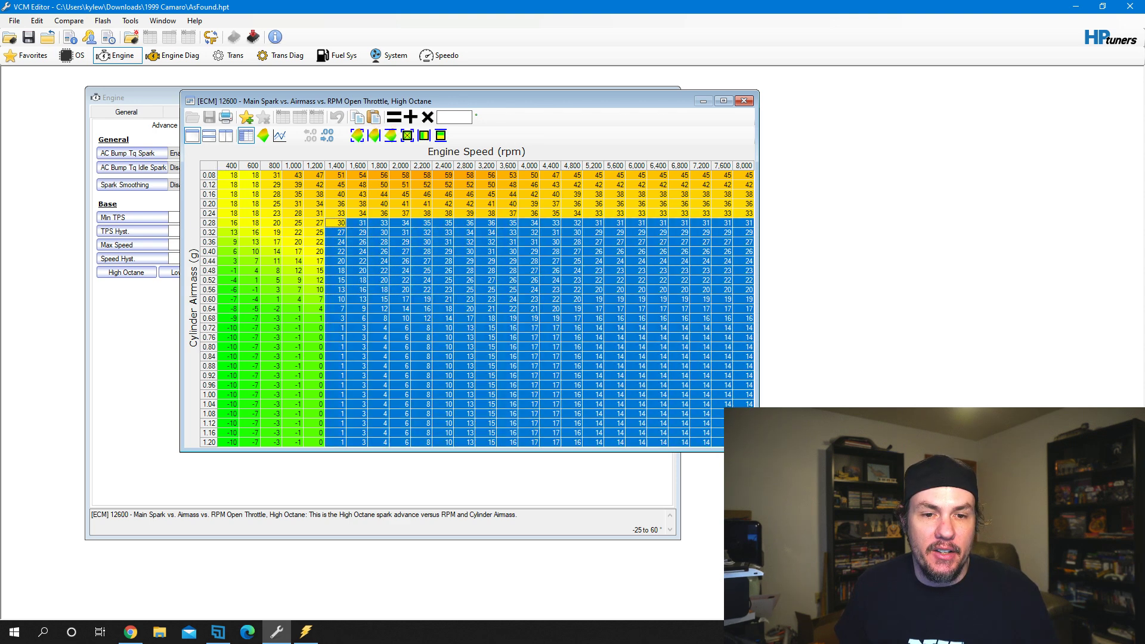
click(449, 116)
text(-4)
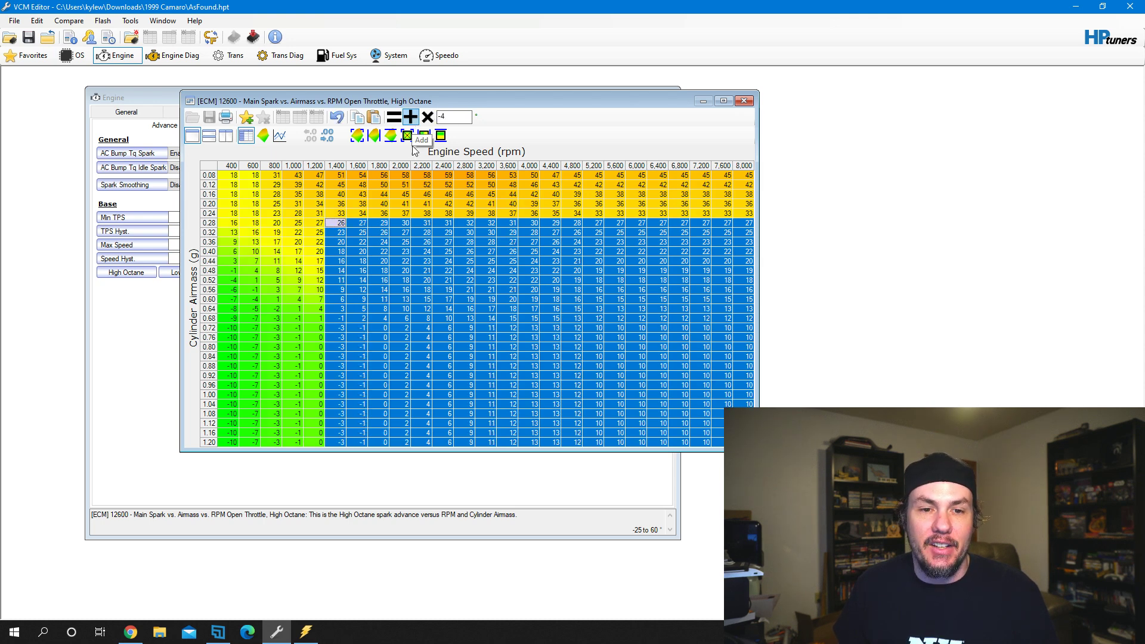
click(410, 117)
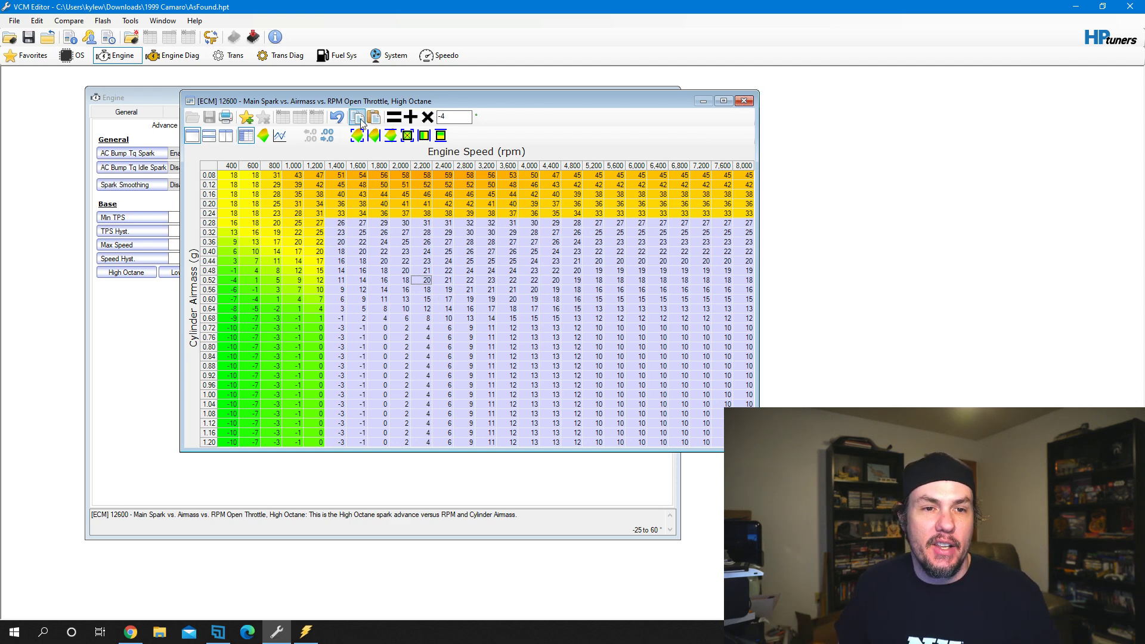
click(336, 117)
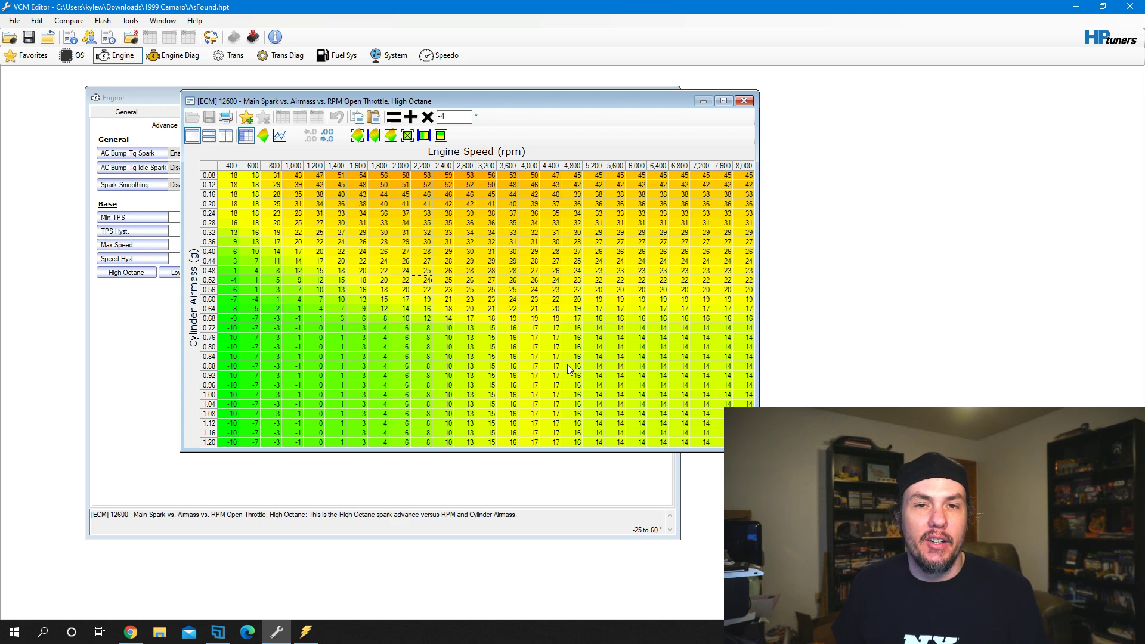
click(748, 102)
- Save the tune under the new file name MAF Step 1 in the 1999 Camaro folder
click(18, 23)
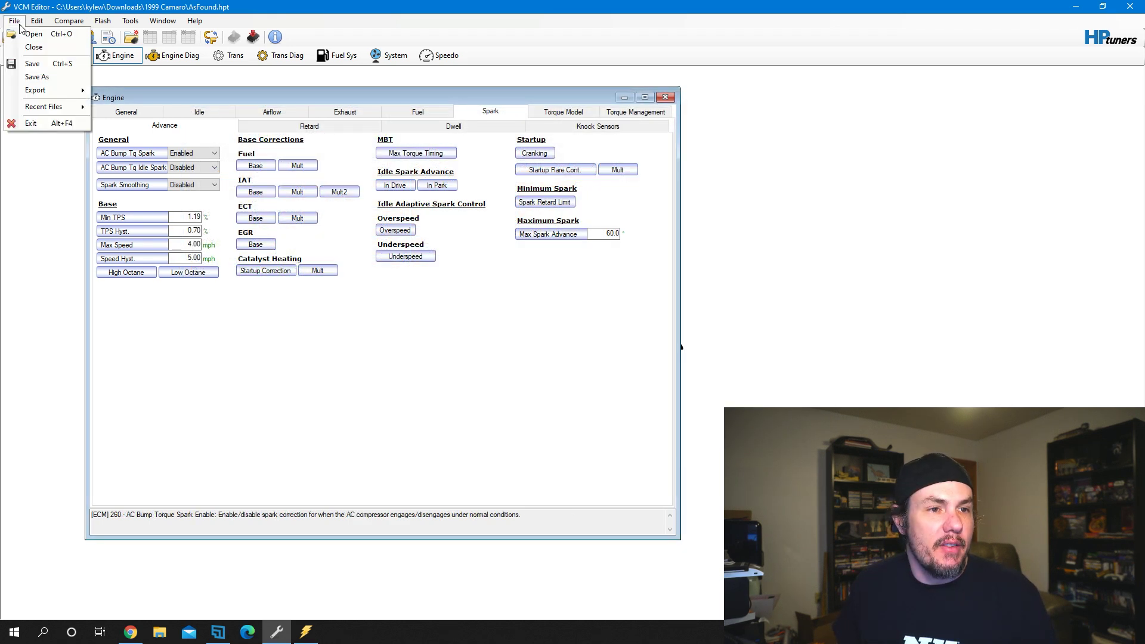
click(47, 78)
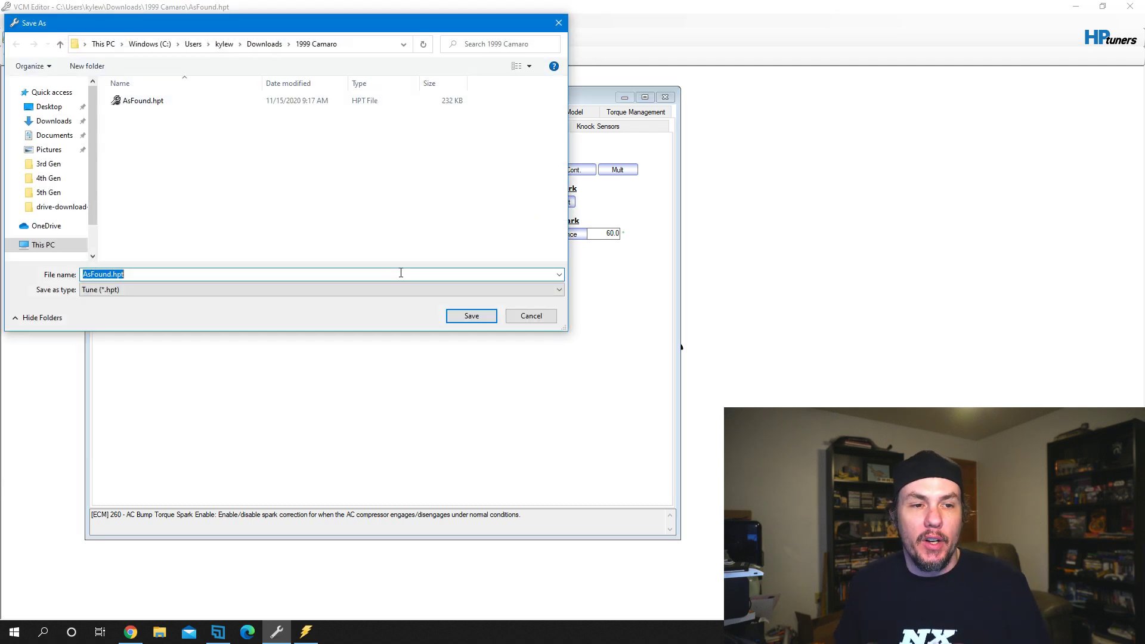
key(Home)
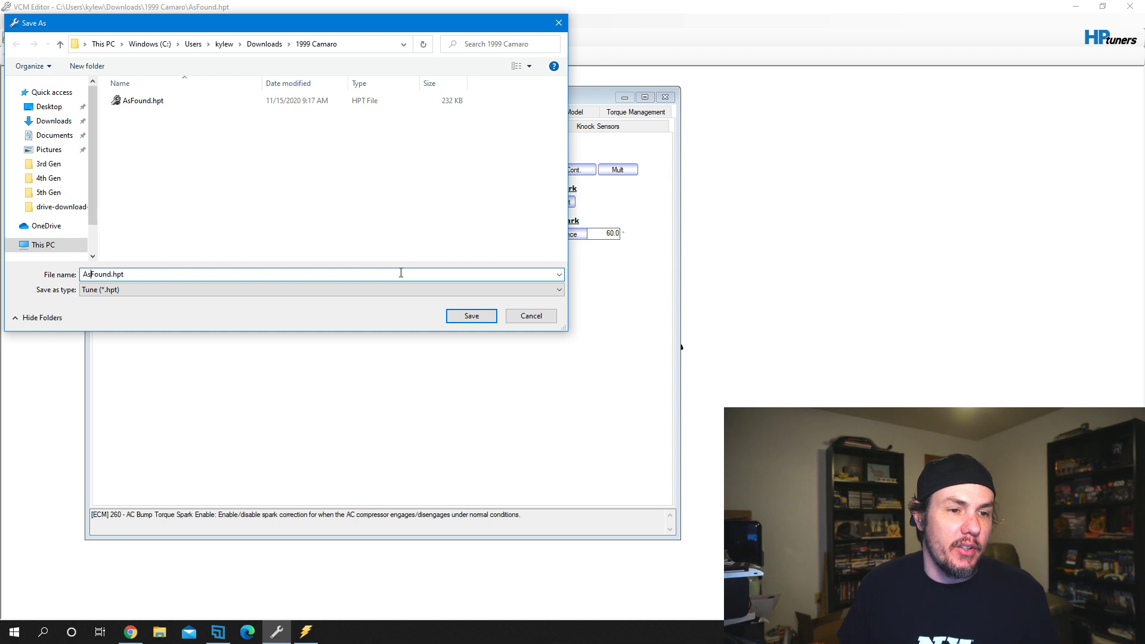
key(BackSpace)
key(BackSpace)
key(BackSpace)
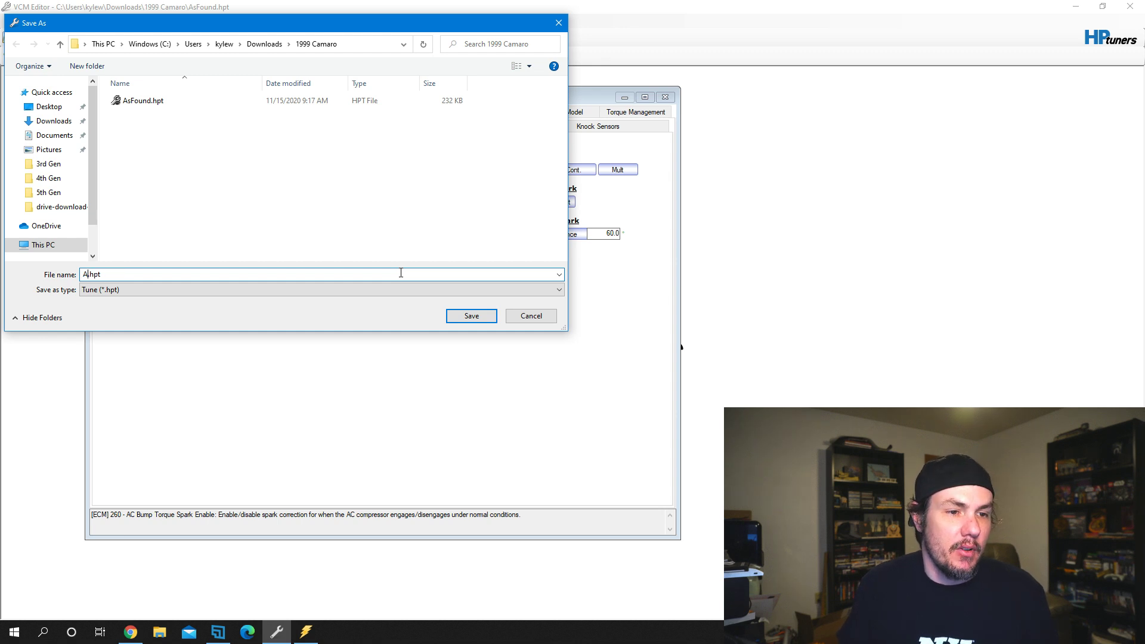
text(MAF Step 1)
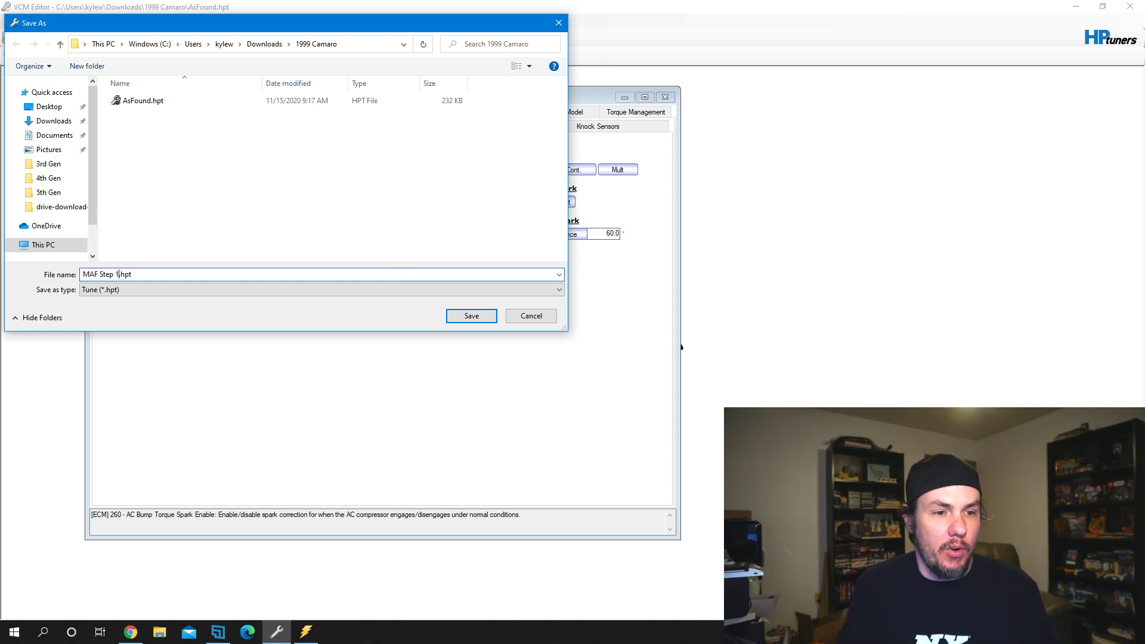
key(Return)
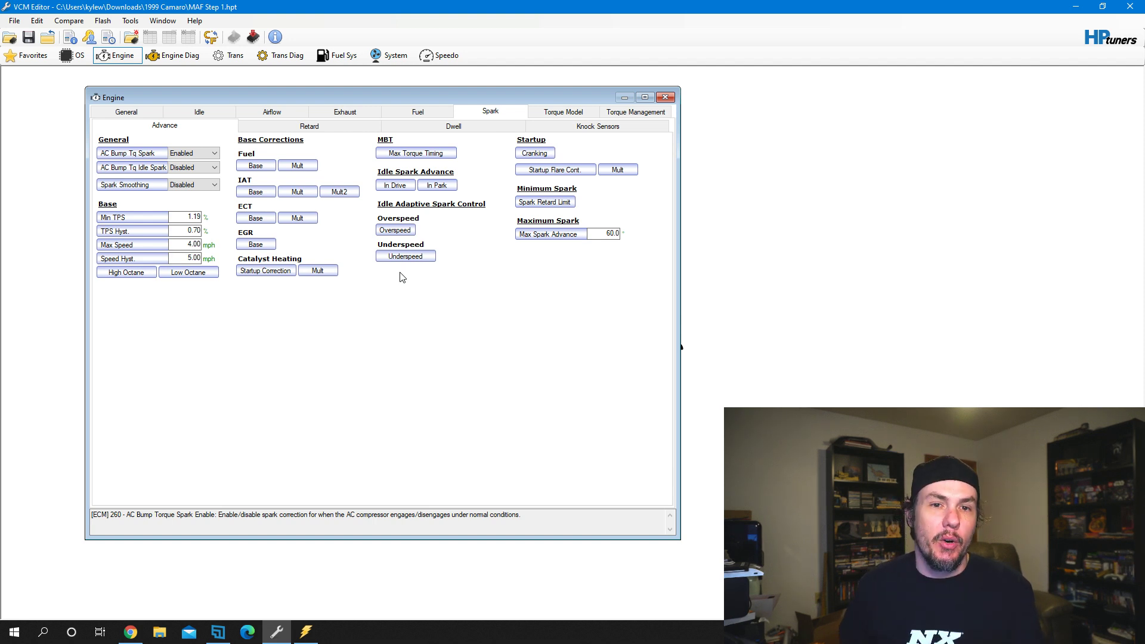
- Switch to VCM Scanner and compare the AEM wideband lambda channel with the Equivalence Ratio Commanded channel
click(314, 637)
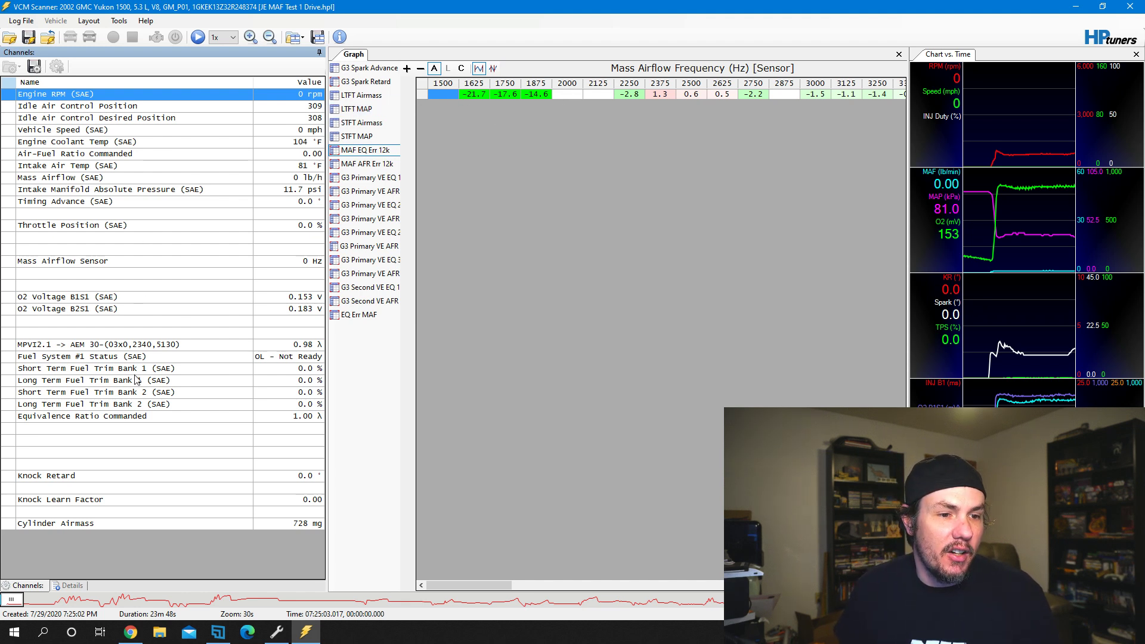
click(144, 347)
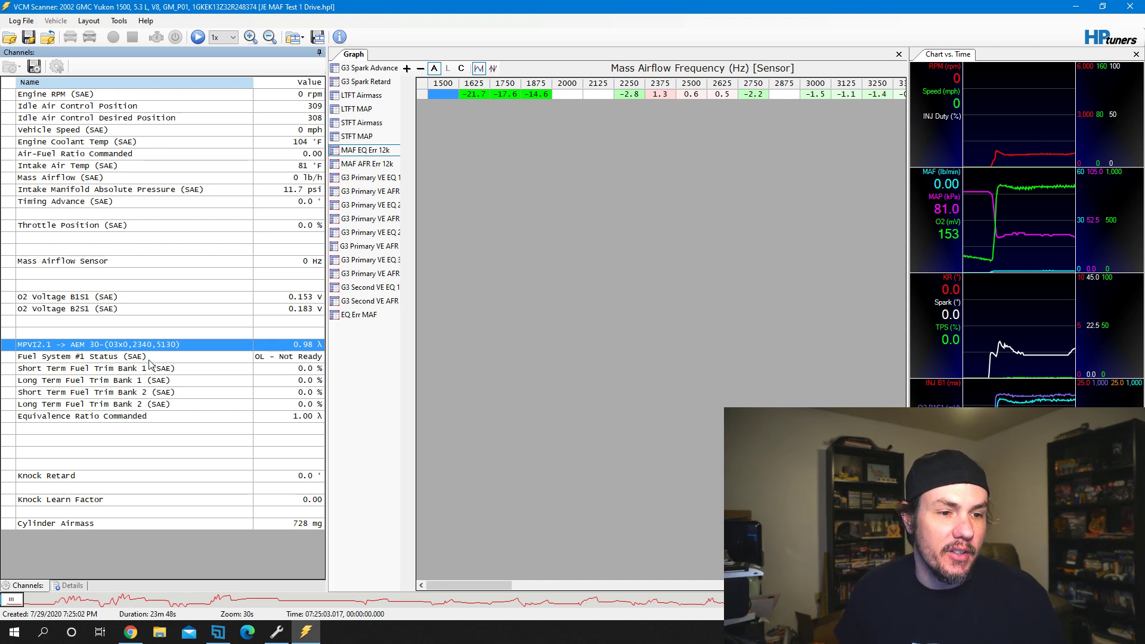
click(136, 417)
click(300, 348)
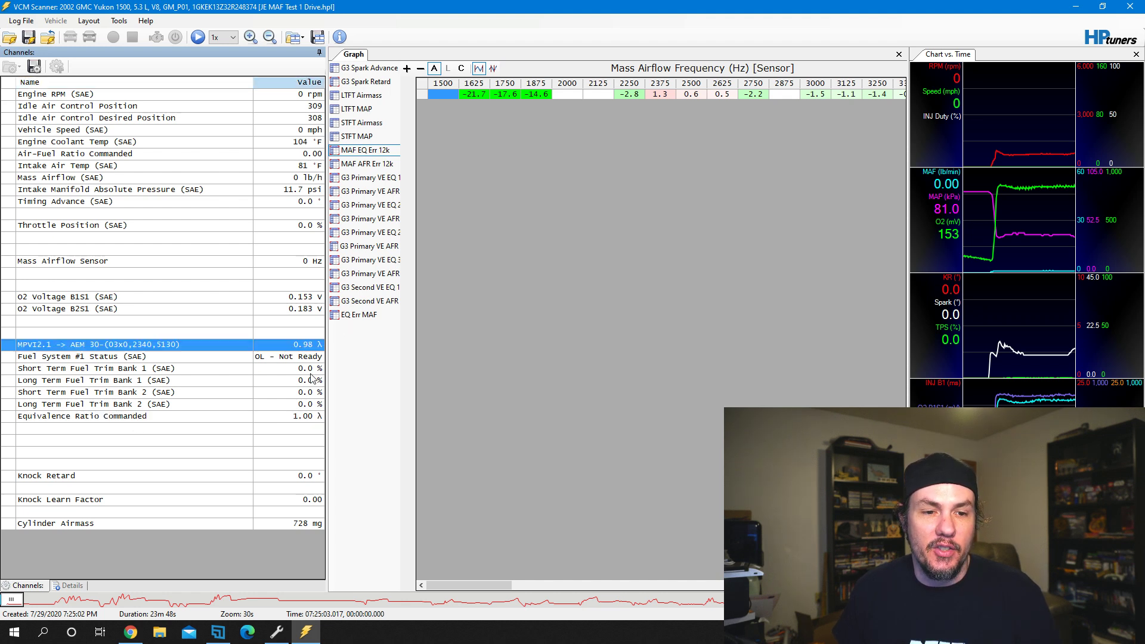
click(305, 419)
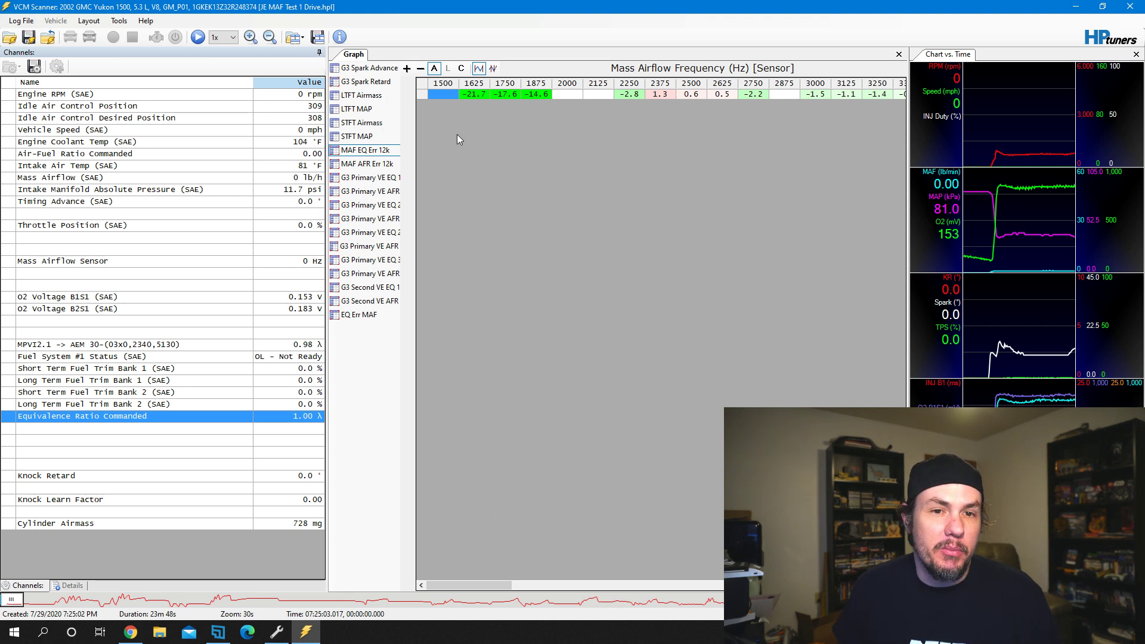
- Examine the MAF EQ Err 12k cells from 1625 to 1875 Hz and from 2250 to 2625 Hz
drag(476, 96, 570, 103)
click(544, 97)
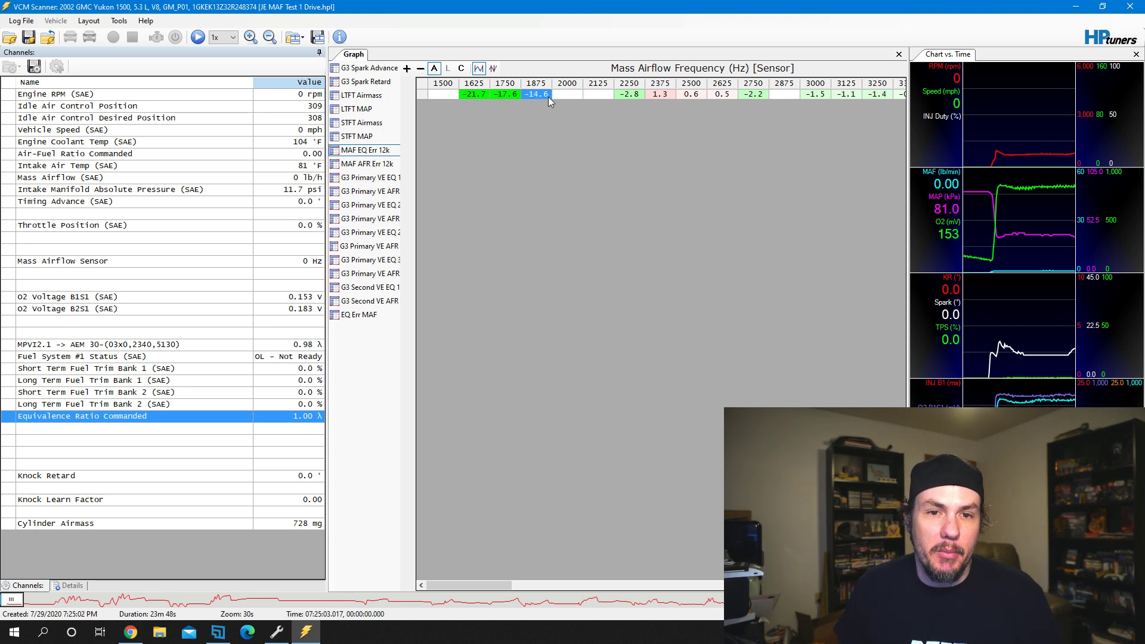
drag(460, 92, 557, 111)
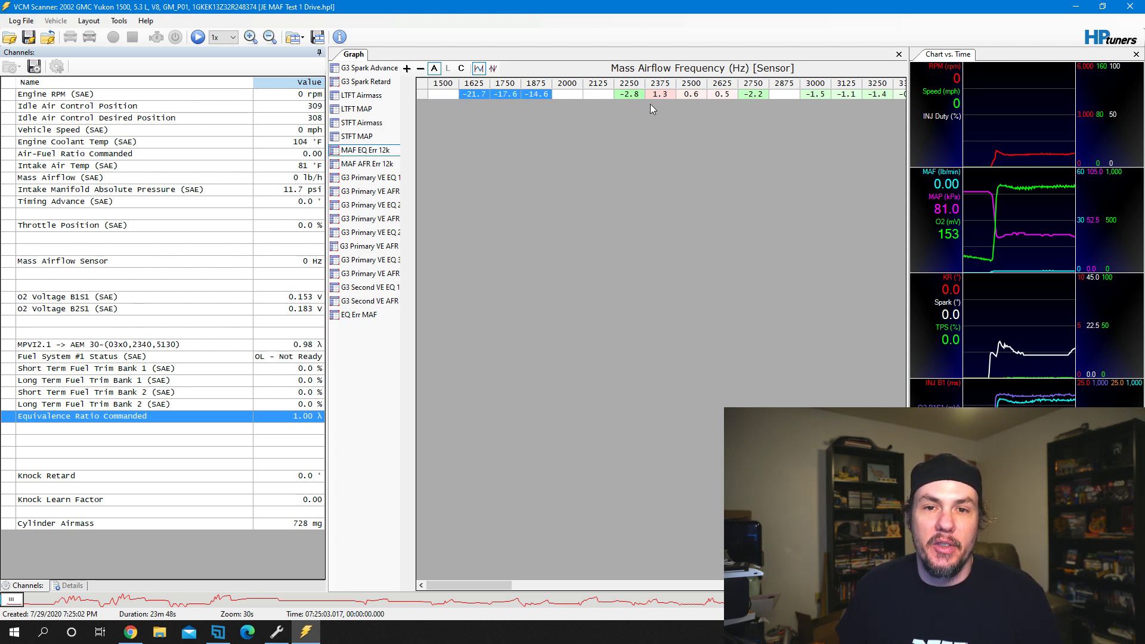
drag(626, 99, 727, 101)
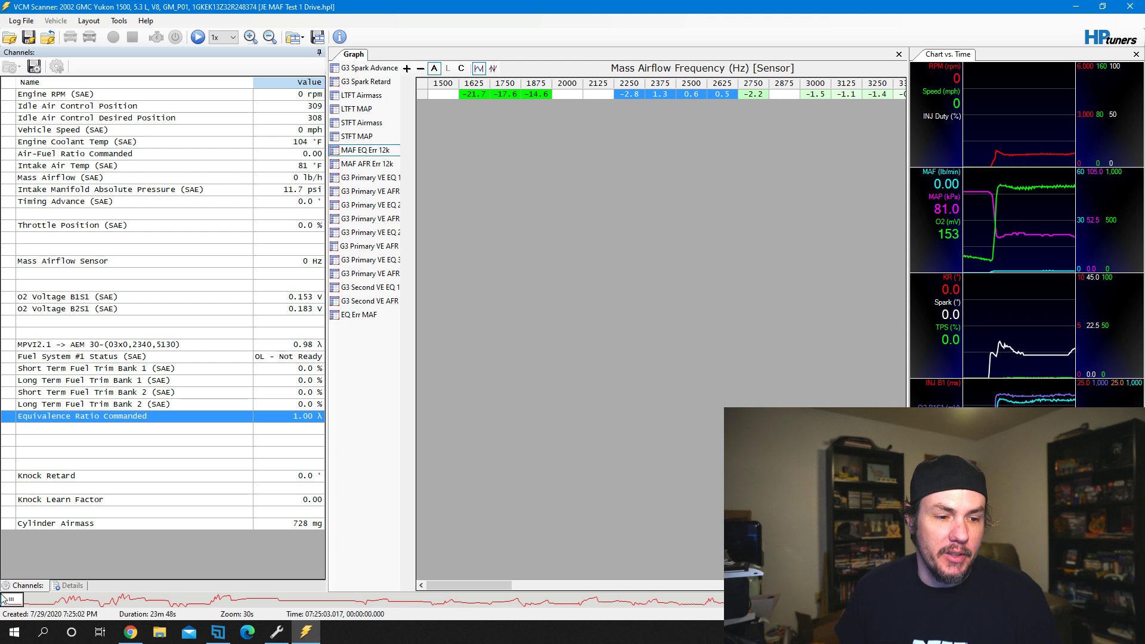
- Inspect the AEM wideband lambda channel at the start and end of the drive log, then return to the log's early part
mouse_move(11, 600)
mouse_down()
mouse_move(22, 605)
mouse_move(4, 602)
mouse_up()
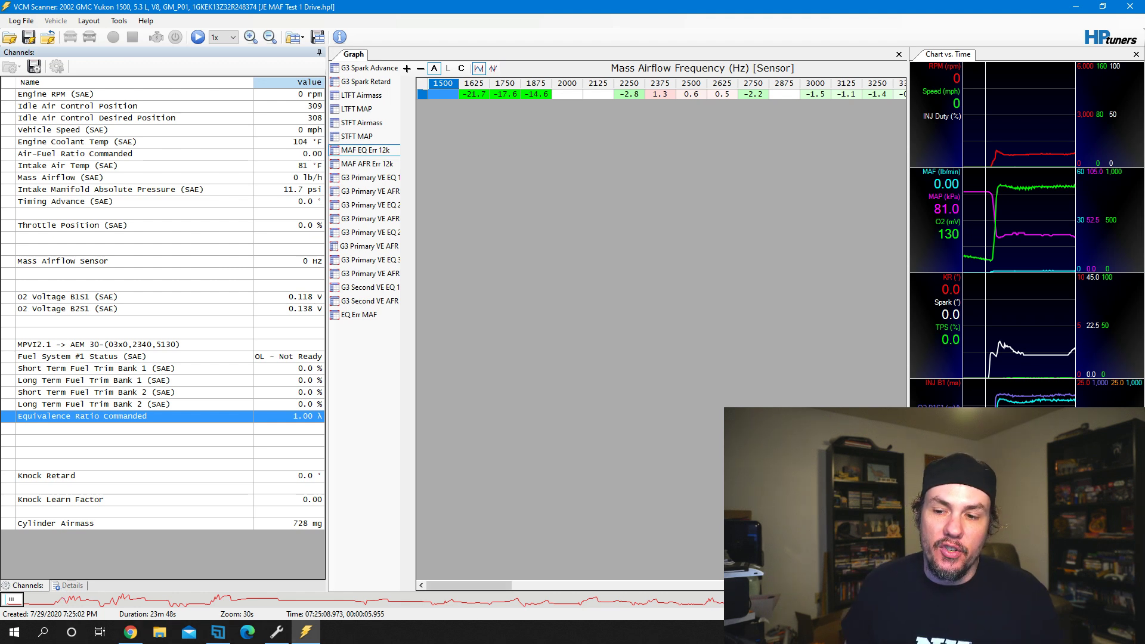
key(End)
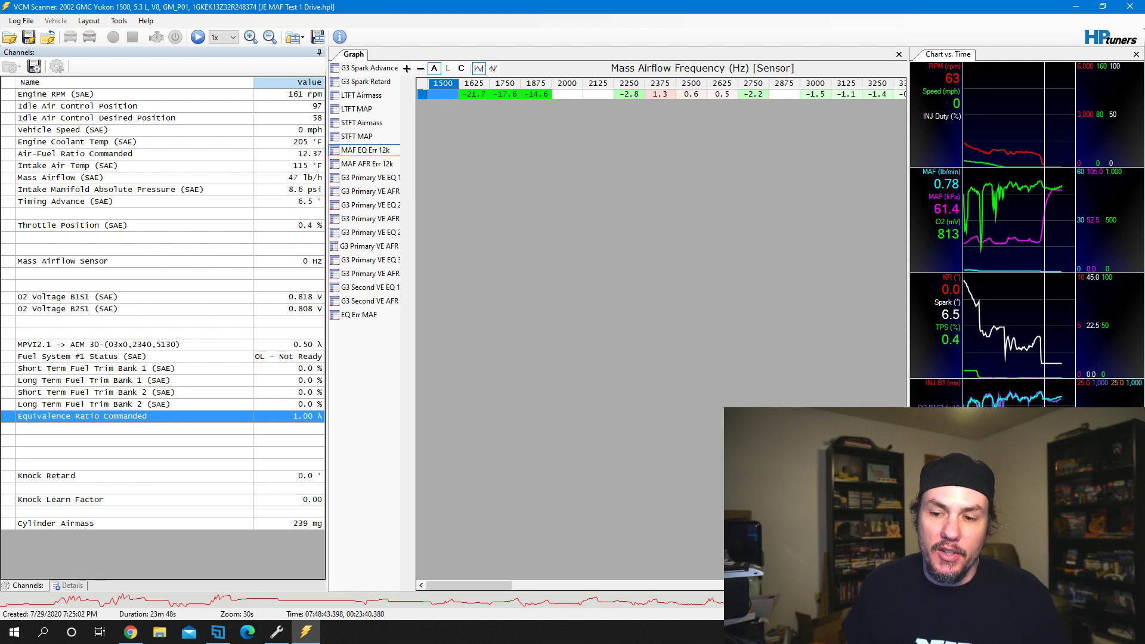
key(Left)
key(Left)
key(Left)
key(Left)
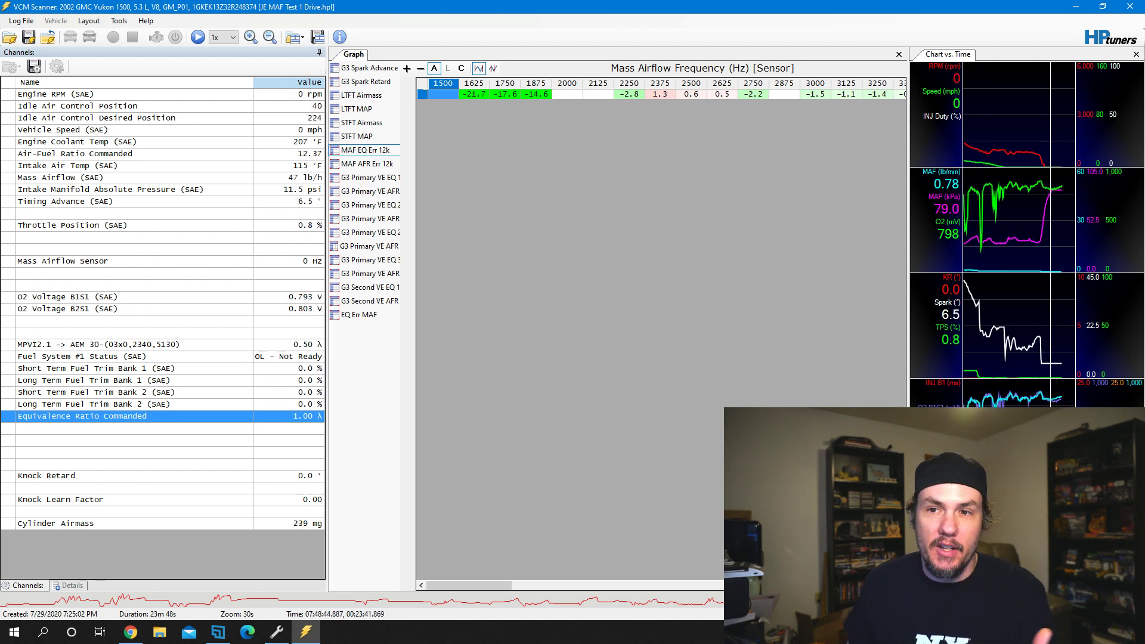
key(Right)
key(Right)
key(Right)
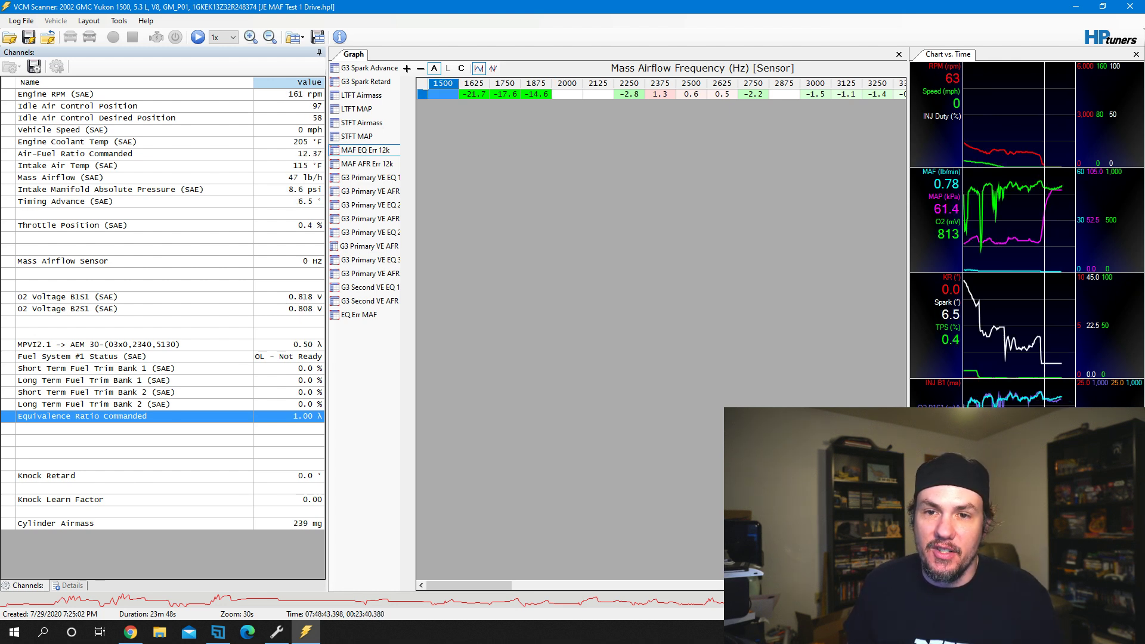
key(Right)
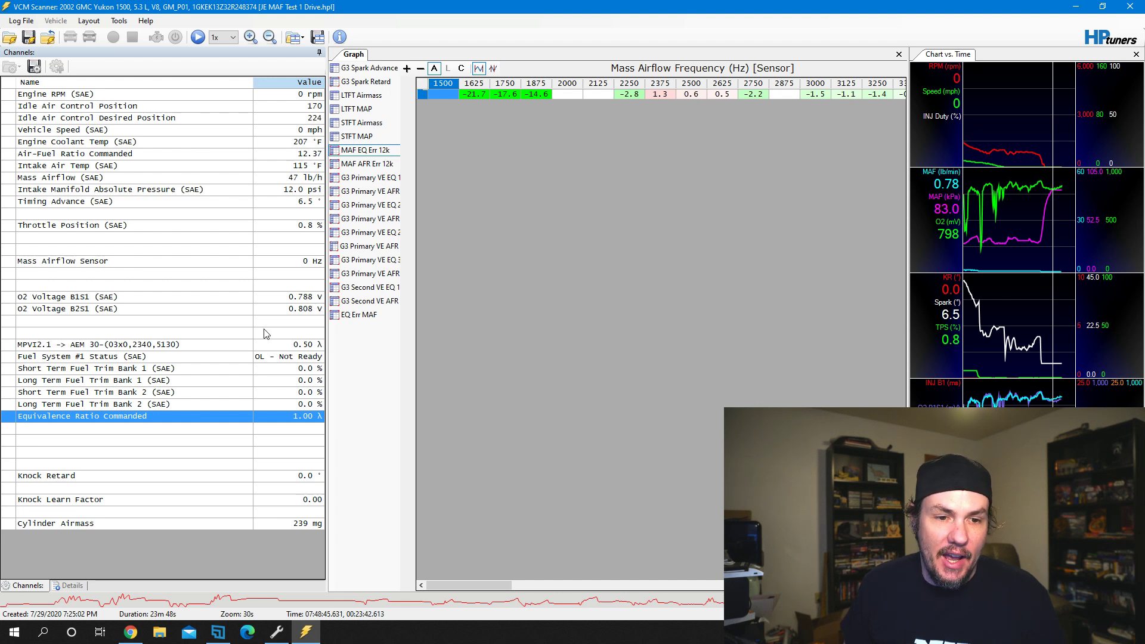
click(304, 346)
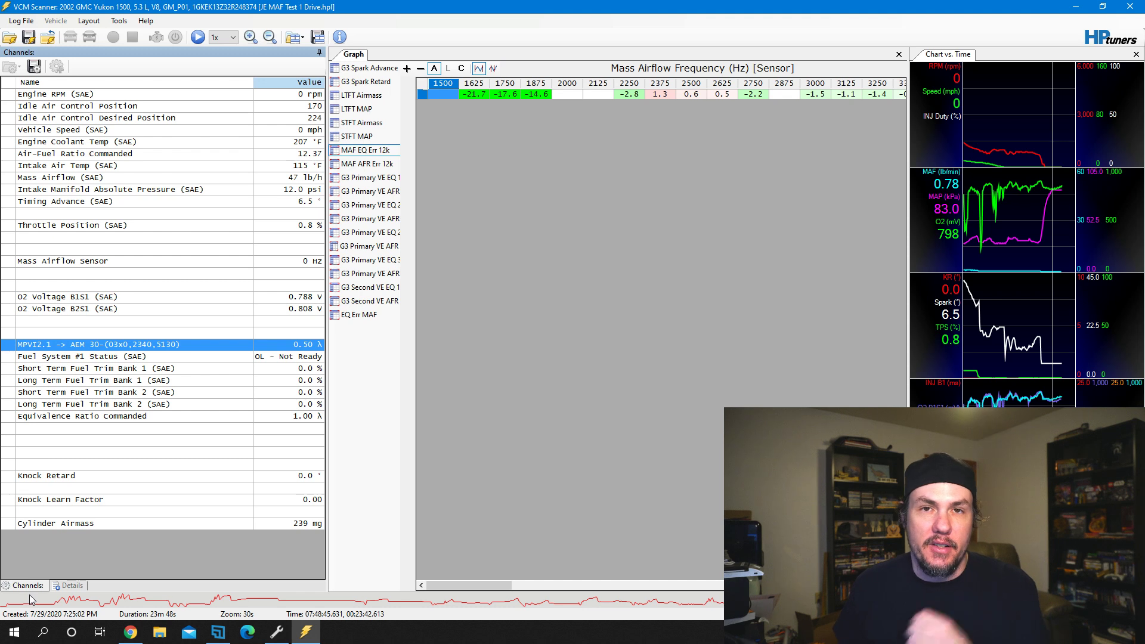
click(6, 602)
drag(6, 601, 20, 598)
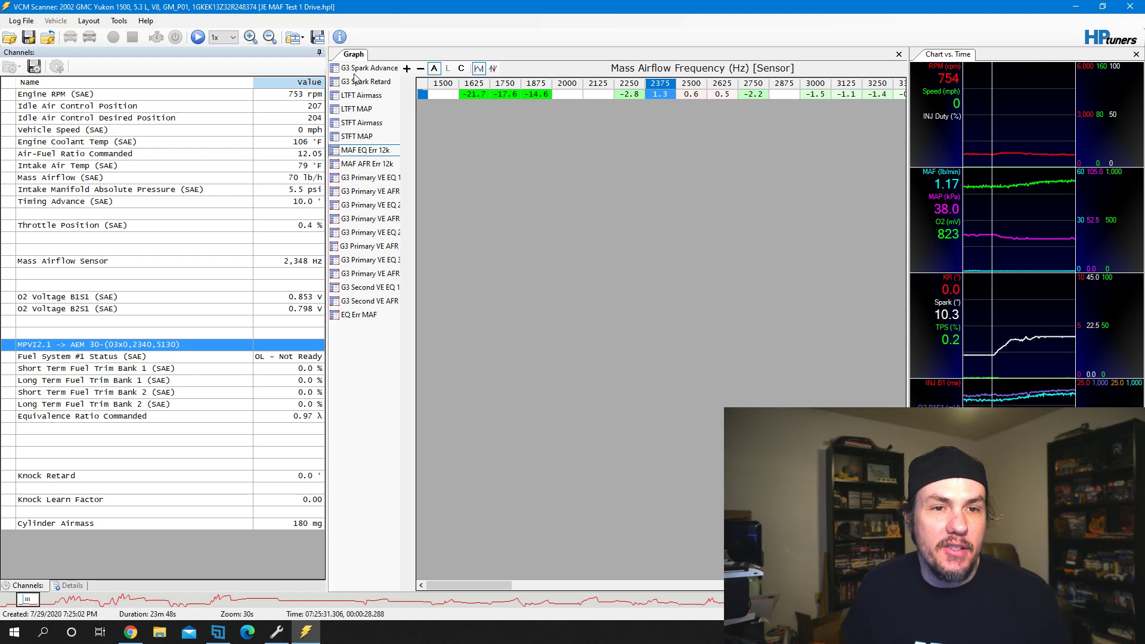
- Review the G3 Spark Advance and G3 Spark Retard graphs, focusing on the 2,200 to 4,000 rpm cells from 0.52 to 0.88 g
click(371, 68)
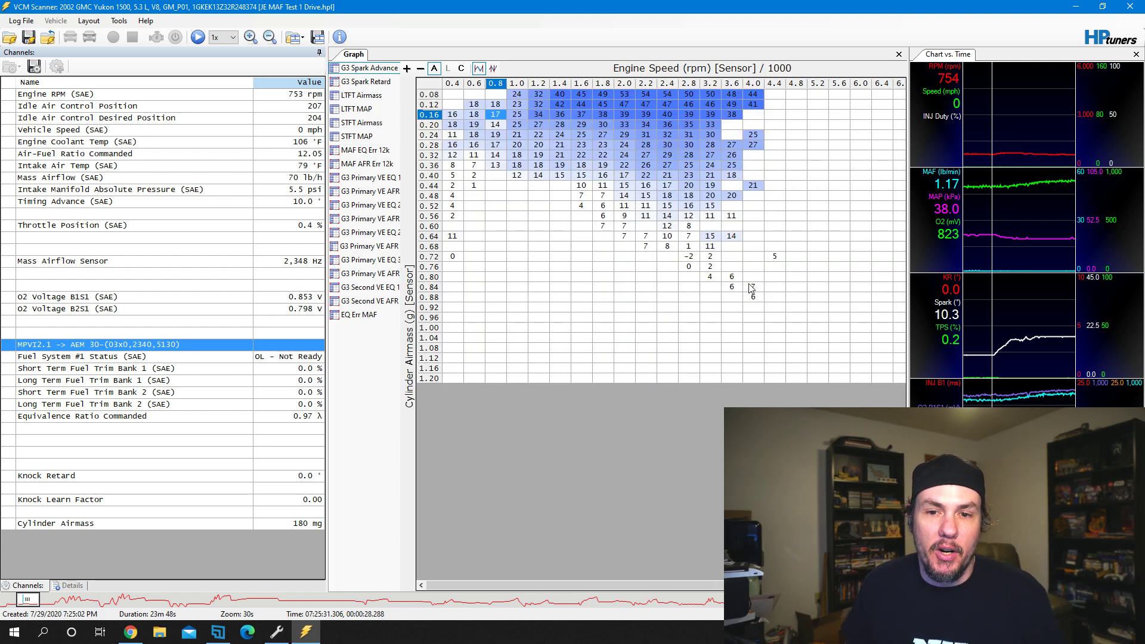
click(367, 82)
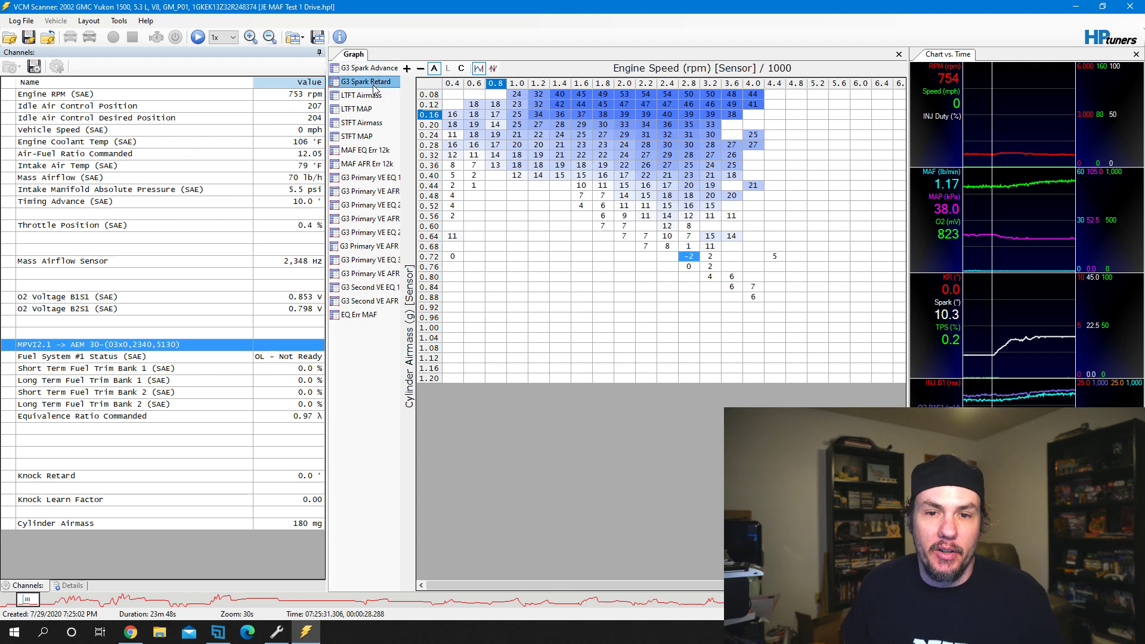
drag(704, 215, 771, 306)
click(753, 306)
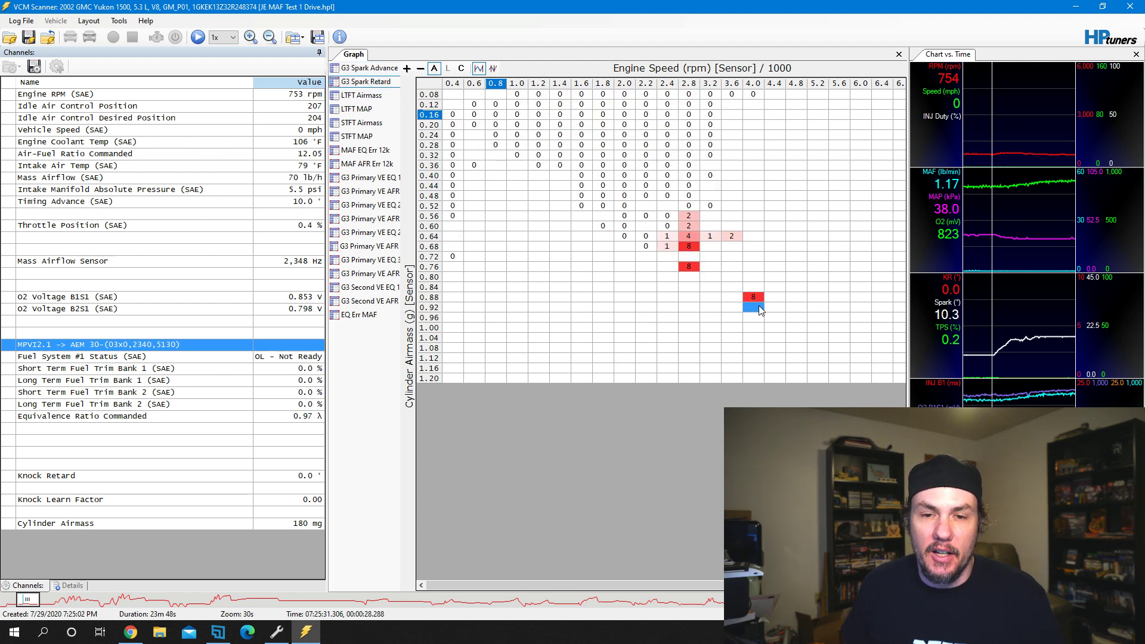
drag(645, 209, 763, 304)
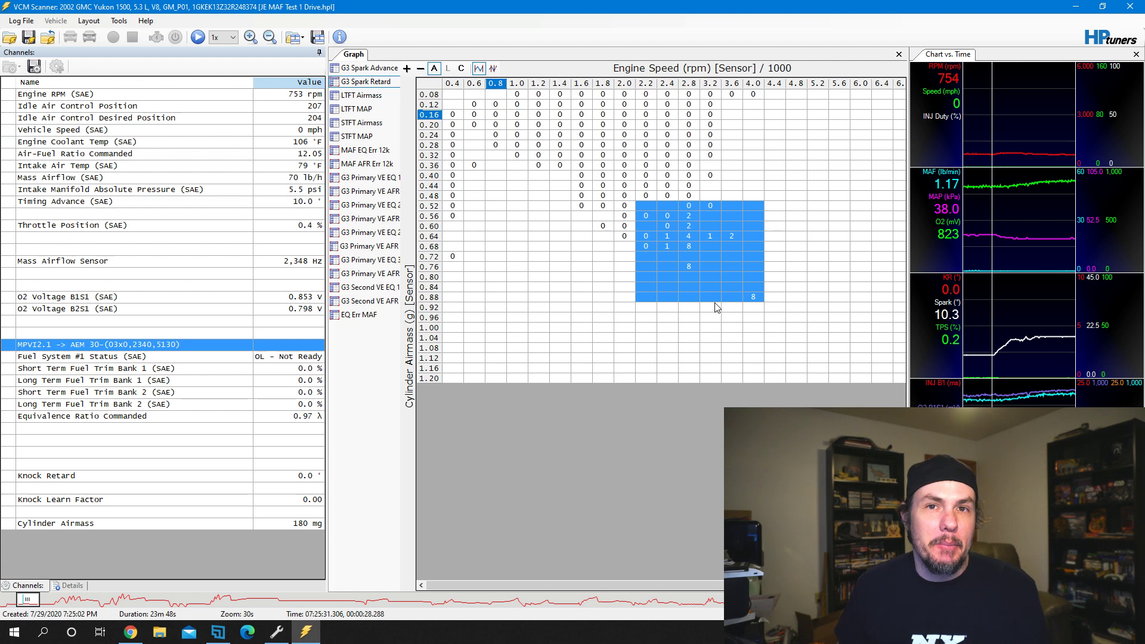
drag(645, 206, 754, 304)
click(753, 306)
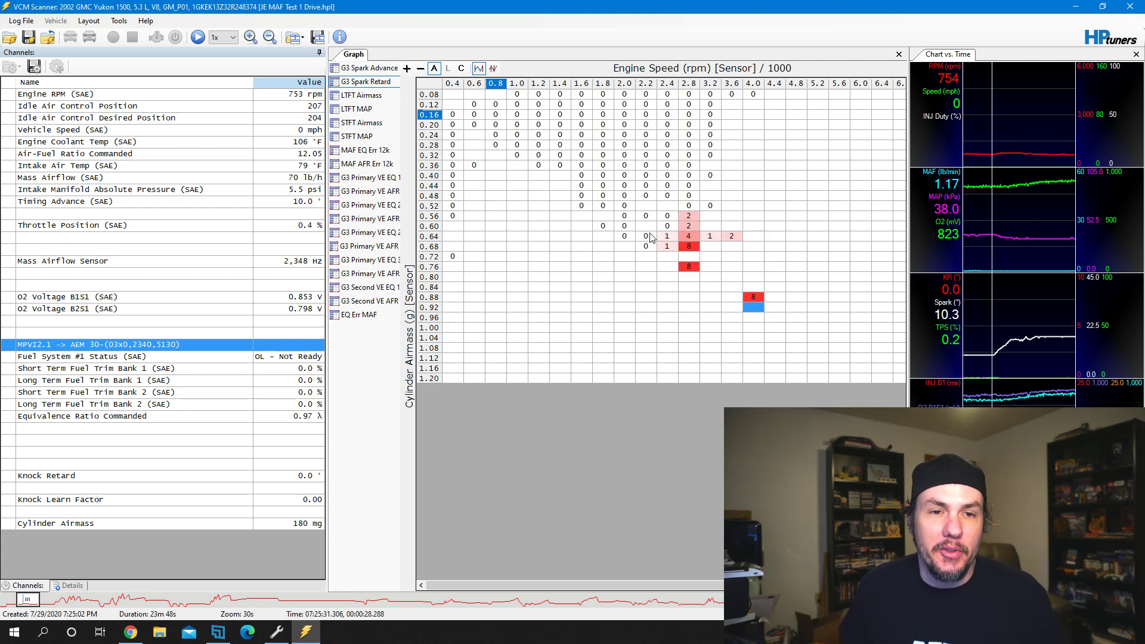
- Check the MAF EQ Err 12k graph up to 7875 Hz and the 2,800 rpm spark retard cells from 0.60 to 0.76 g
click(375, 152)
drag(470, 588, 671, 553)
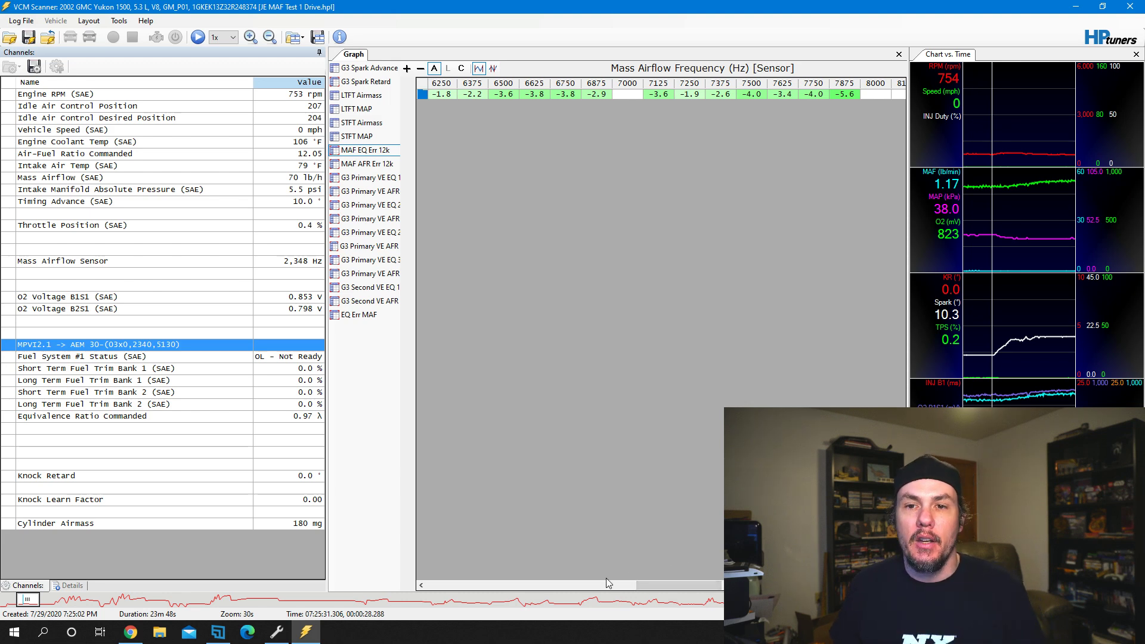
click(376, 83)
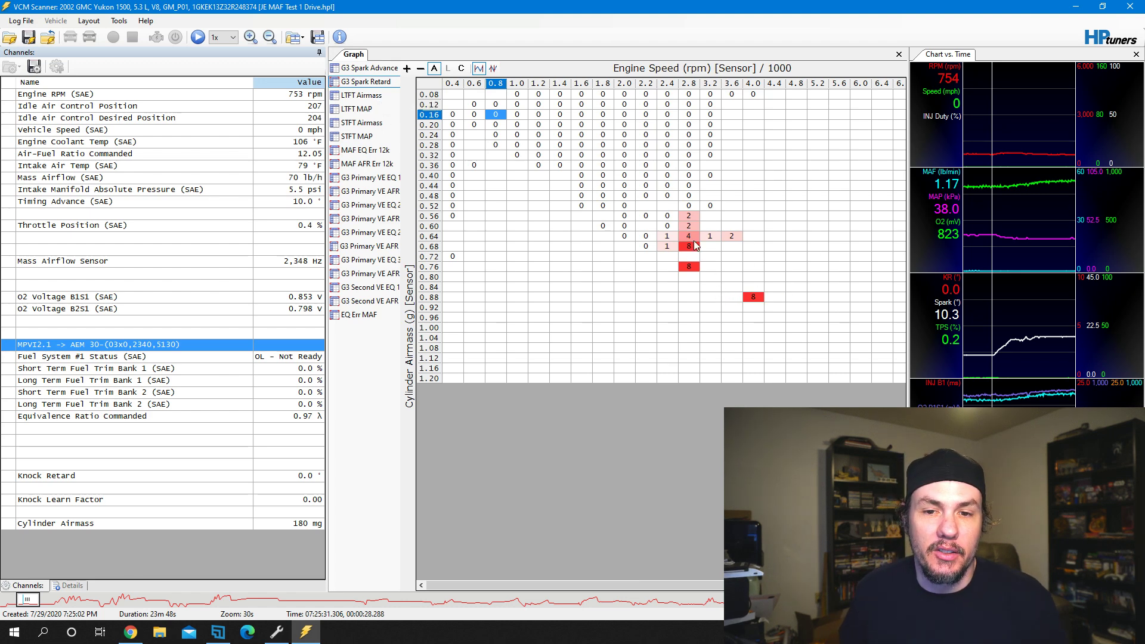
drag(691, 246, 693, 271)
drag(689, 225, 687, 269)
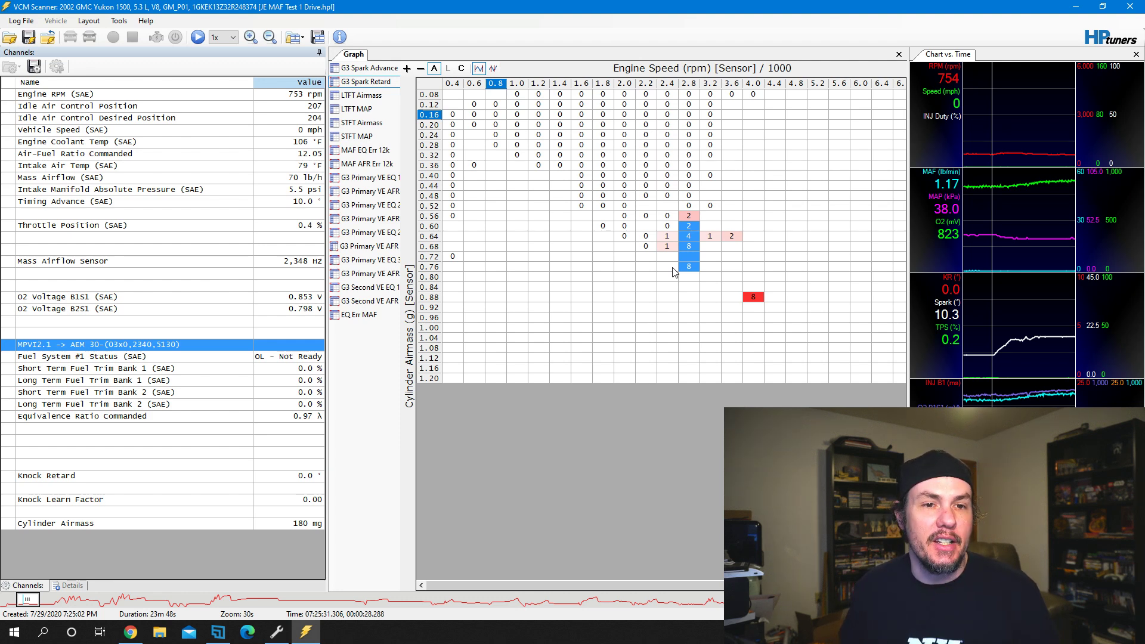
- Compare the logged spark advance above 0.72 g with the High Octane table's 0.88 to 1.12 g cells from 4,400 to 6,800 rpm in VCM Editor
click(390, 68)
drag(682, 258, 773, 315)
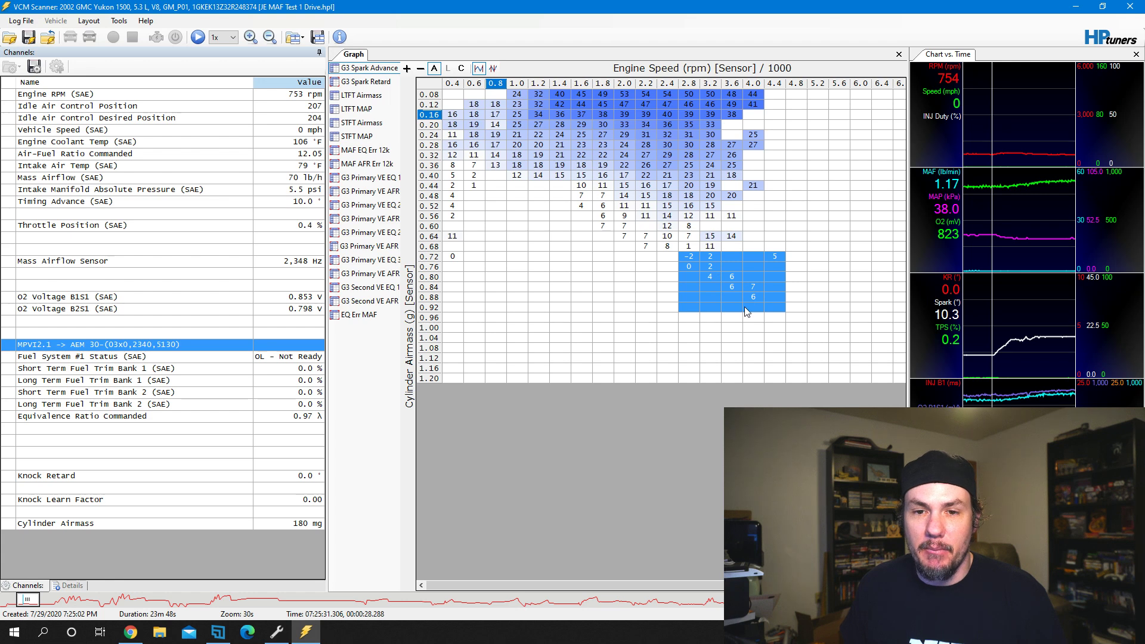
click(276, 632)
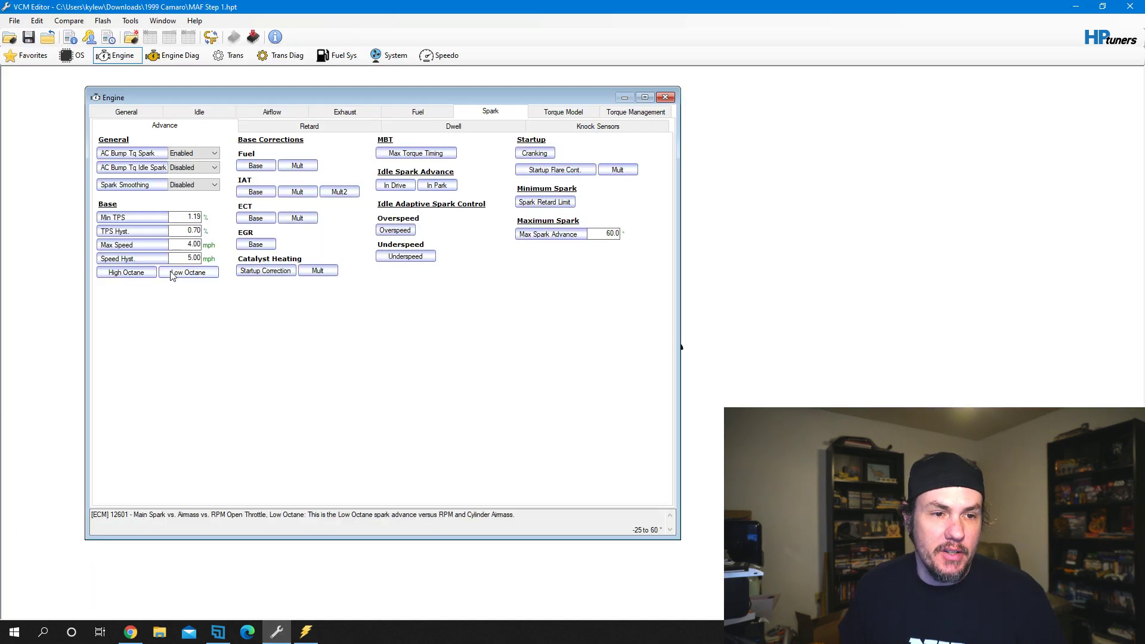
click(126, 272)
drag(552, 365, 680, 425)
click(305, 632)
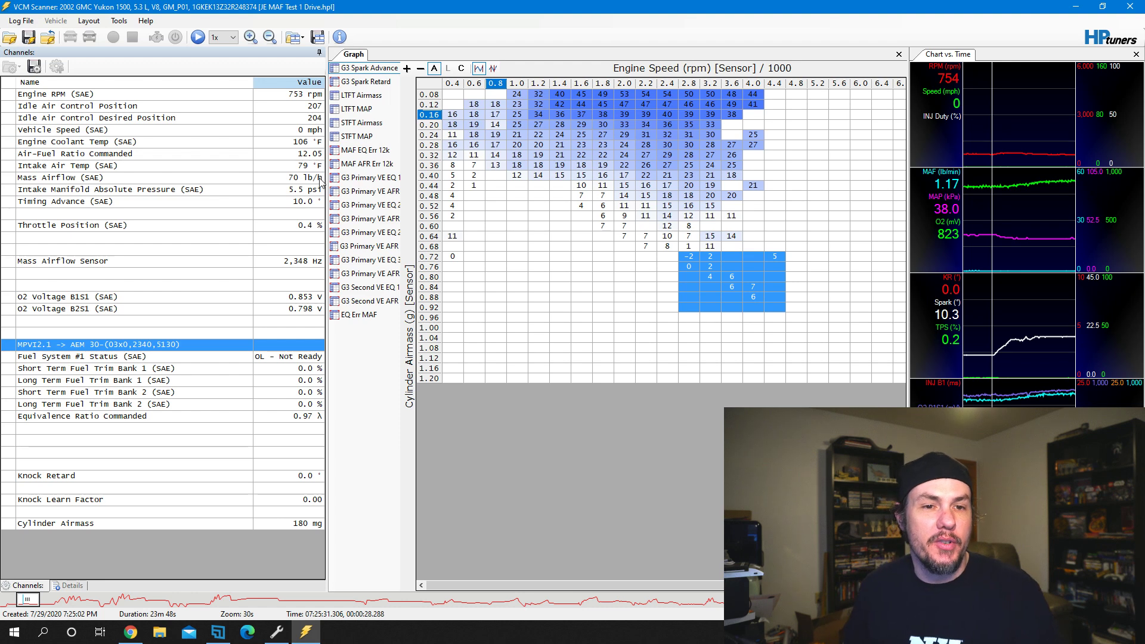
- Examine the MAF EQ Err 12k error cells from 2500 to 4250 Hz in VCM Scanner
click(362, 151)
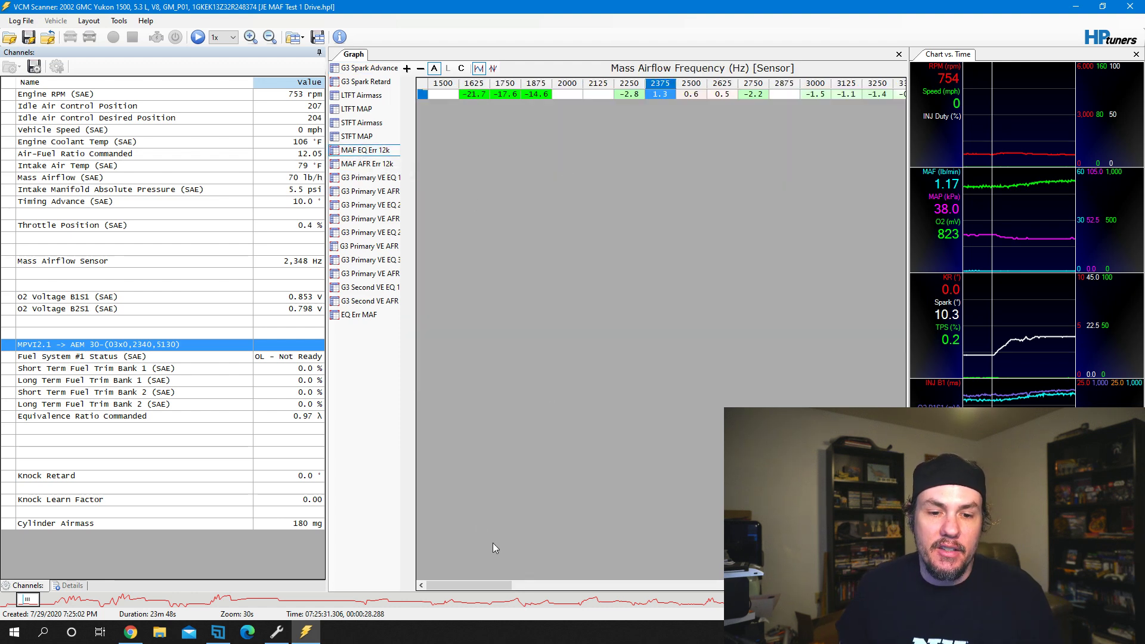
drag(493, 586, 541, 596)
drag(441, 94, 772, 94)
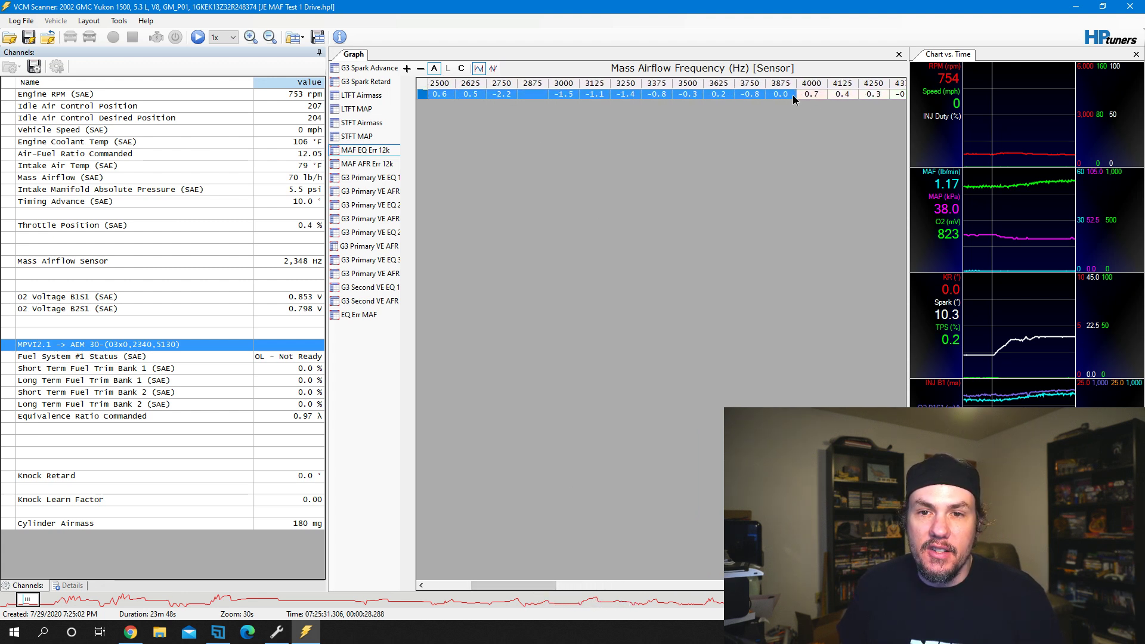
click(751, 94)
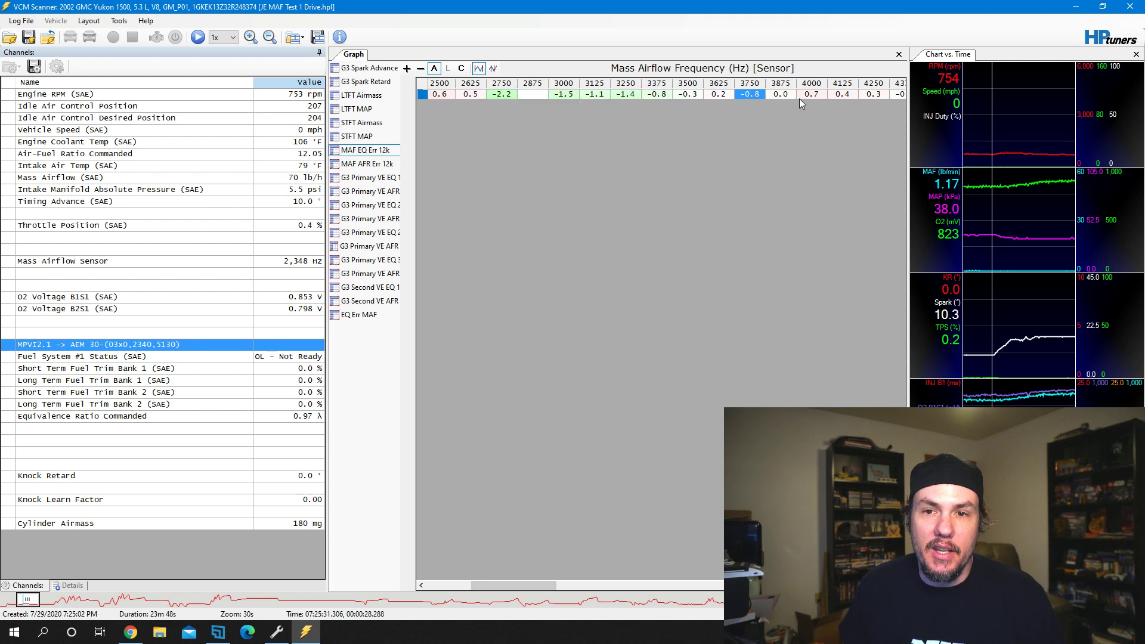
click(858, 95)
click(819, 96)
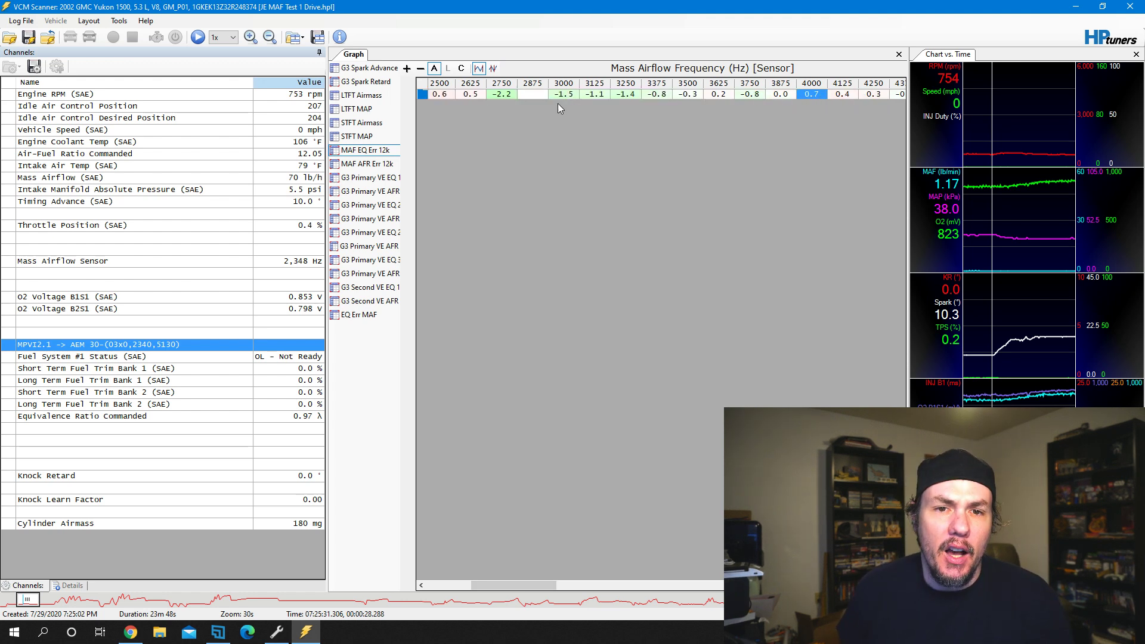
drag(499, 95, 674, 95)
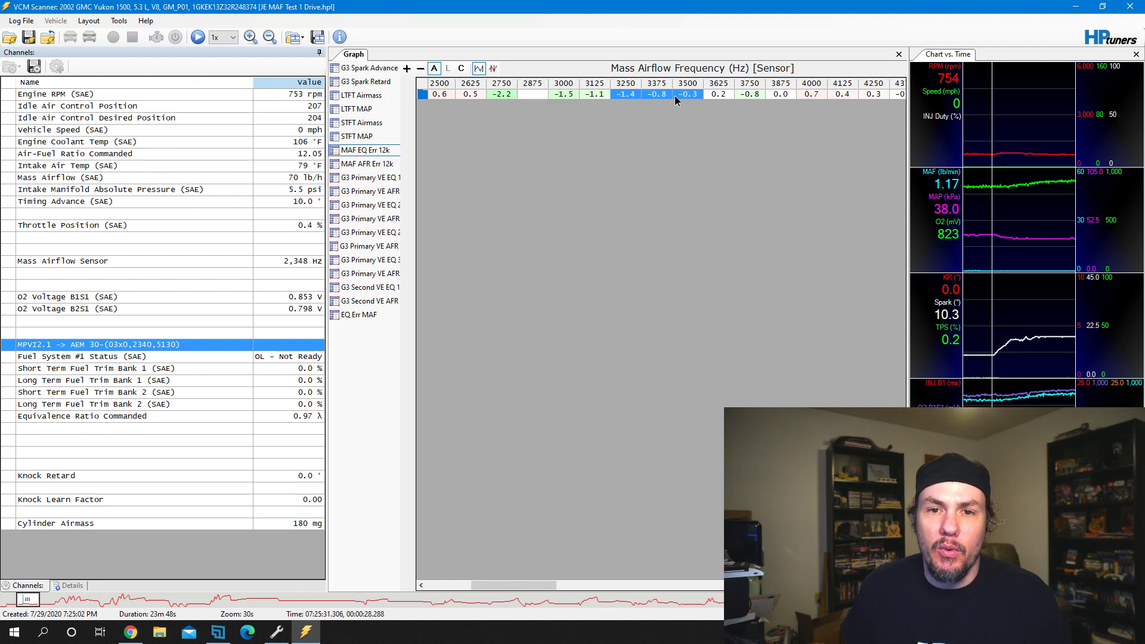
click(564, 96)
click(468, 96)
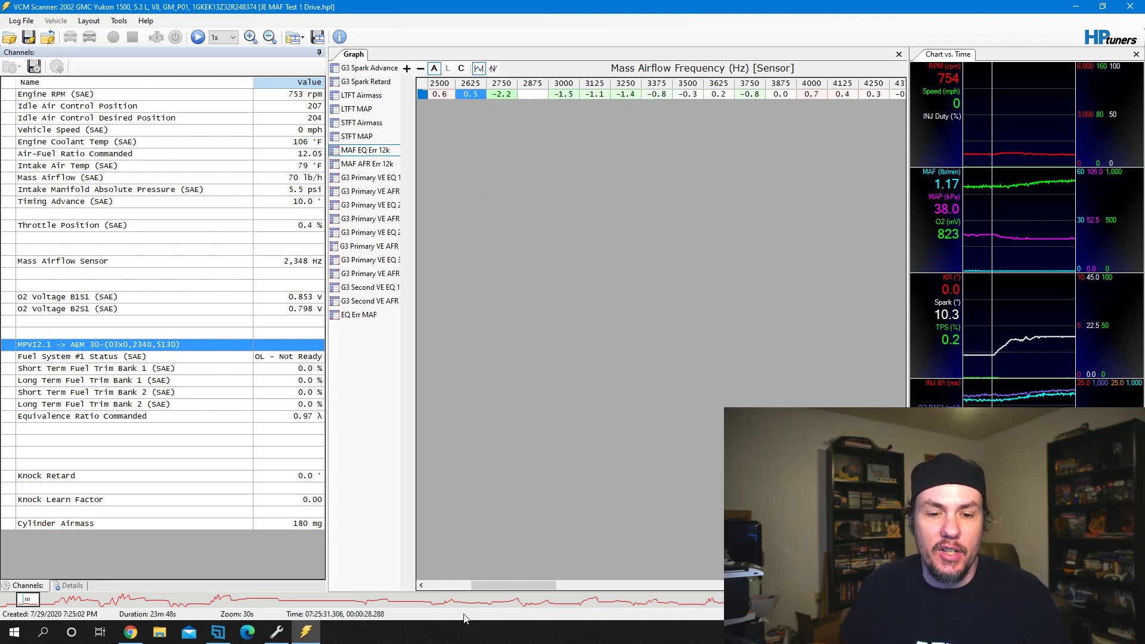
- Copy the MAF EQ Err 12k cells from 5875 to 6125 Hz
drag(513, 586, 584, 561)
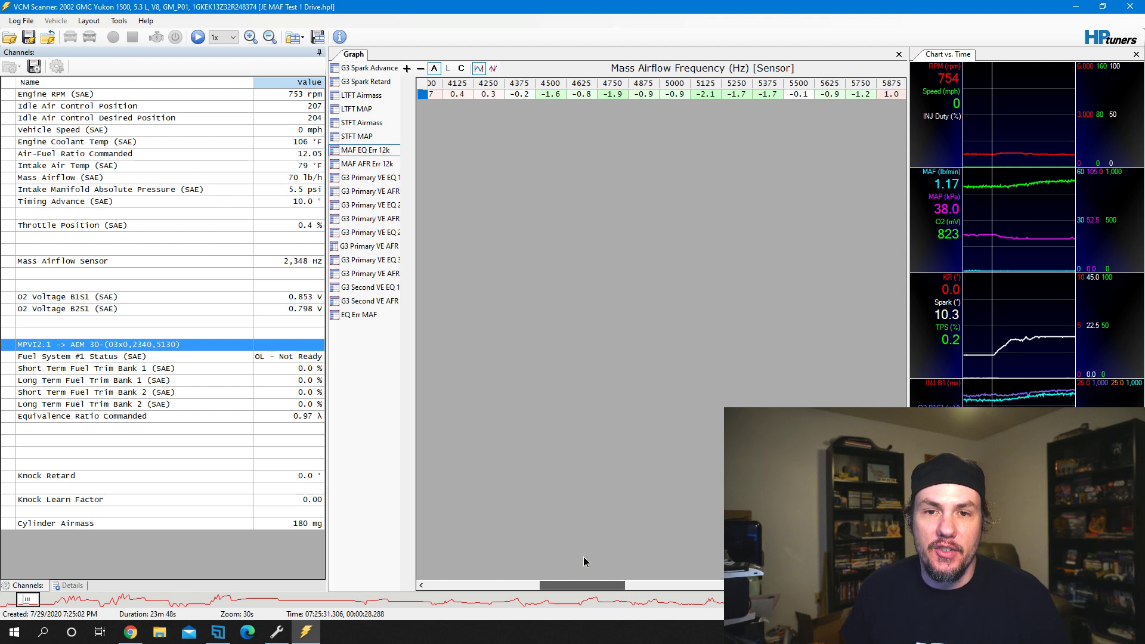
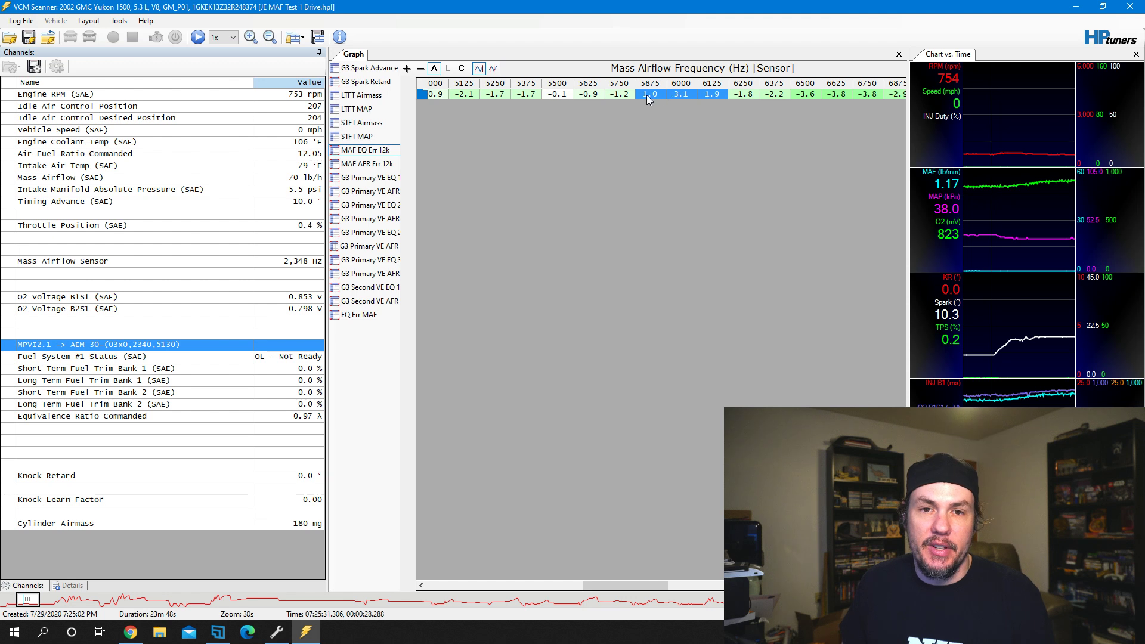
right_click(649, 98)
click(669, 103)
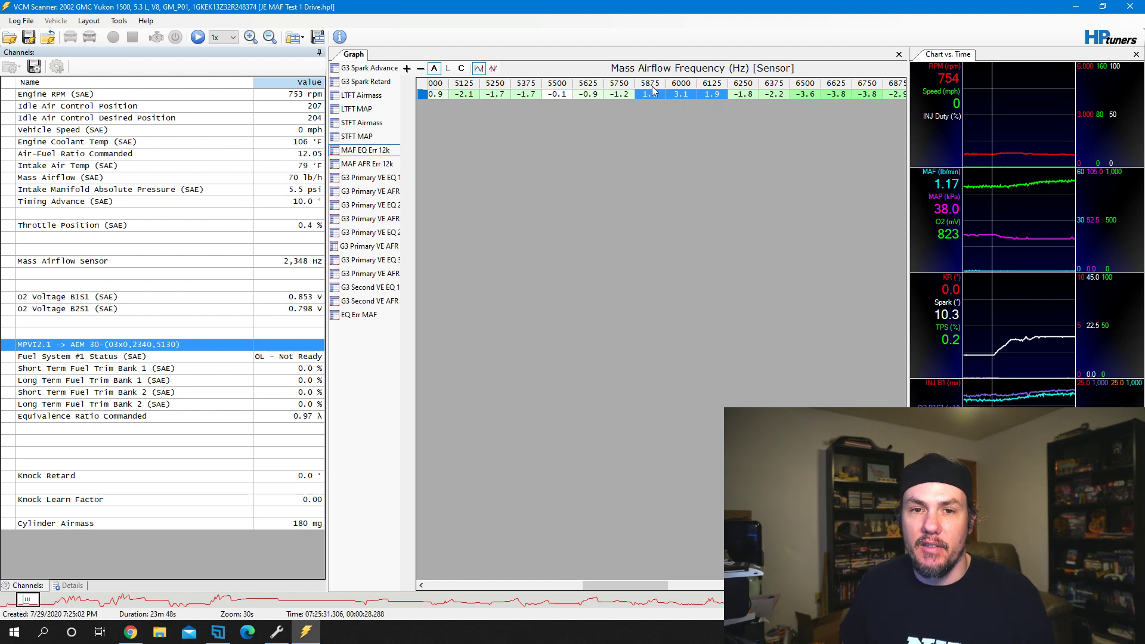
- Switch to VCM Editor, close the High Octane spark table and open the MAF calibration's Airflow vs. Frequency table around 5,875 Hz
click(276, 631)
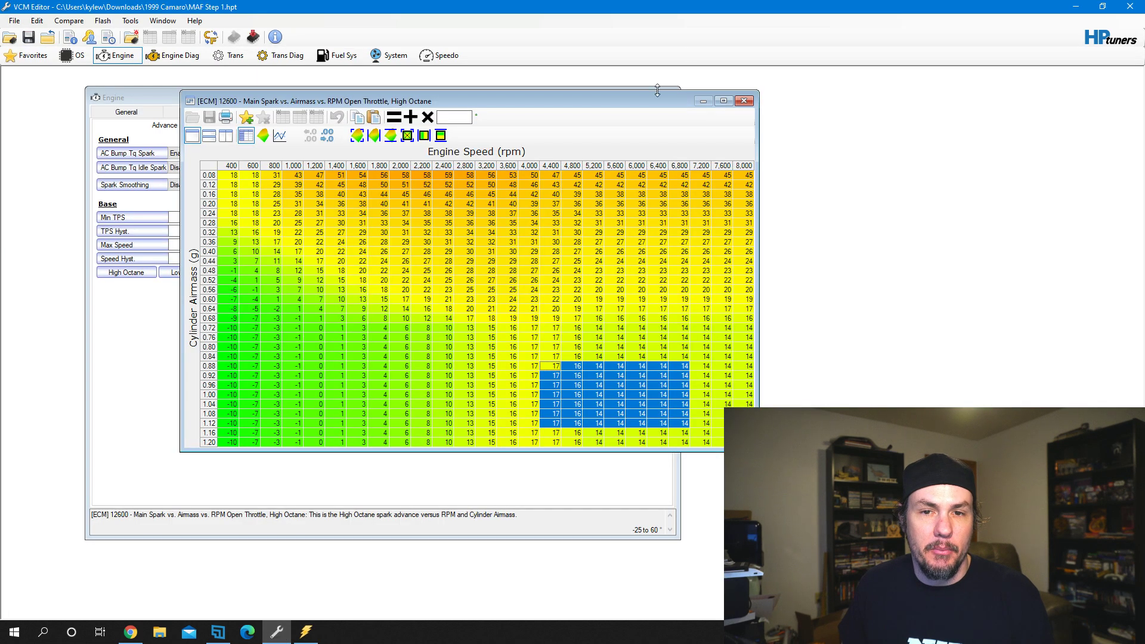
click(744, 101)
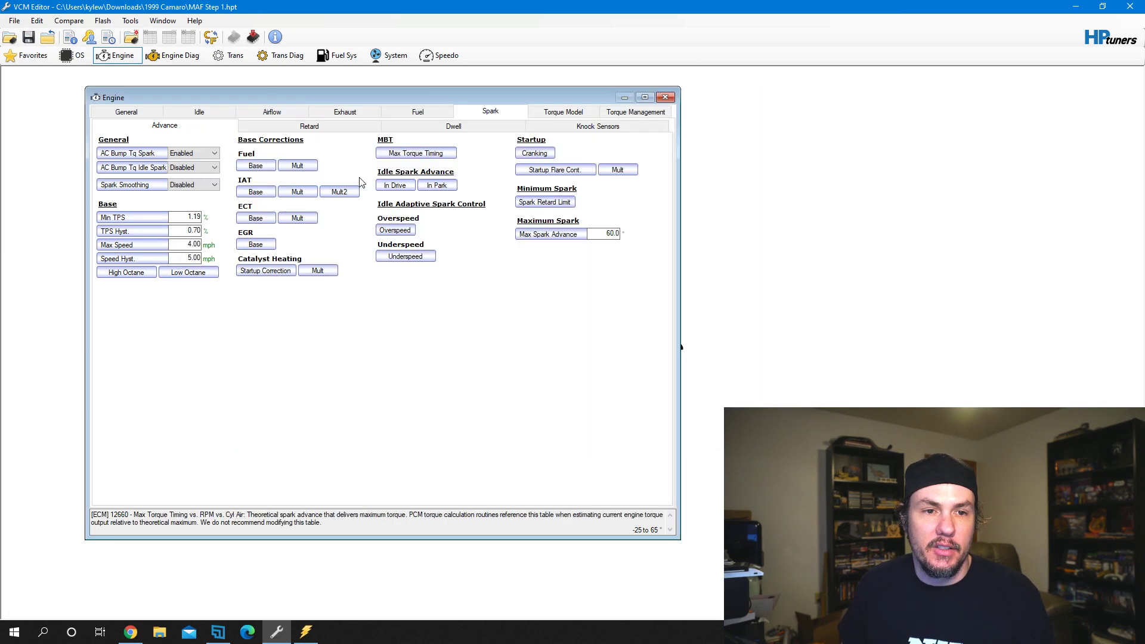
click(268, 112)
click(216, 127)
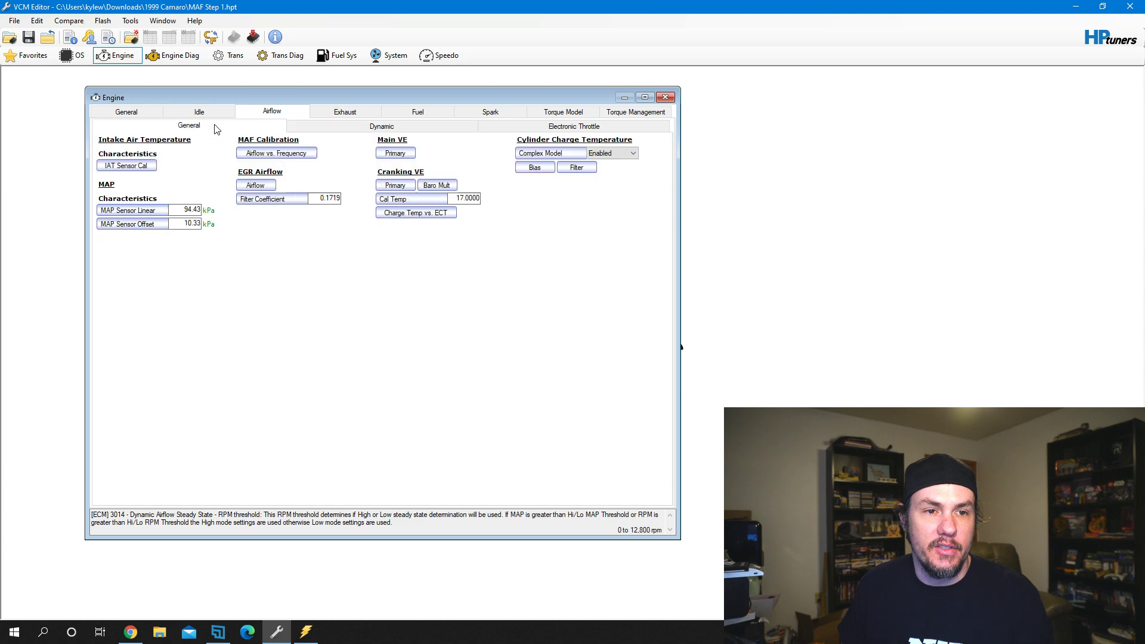
click(294, 156)
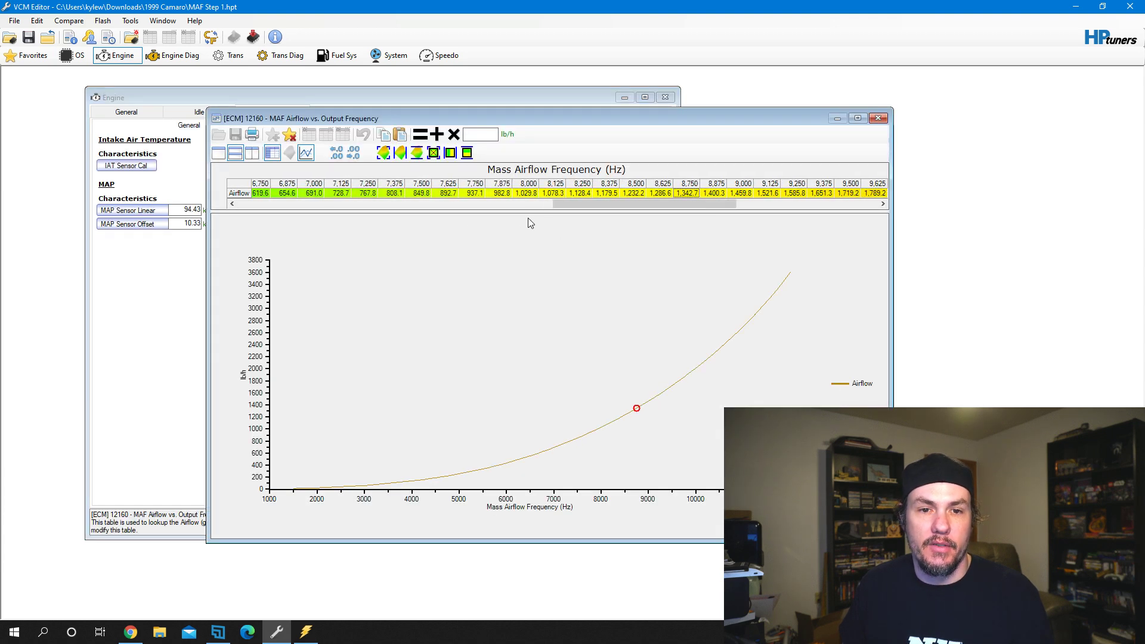
drag(568, 203, 454, 206)
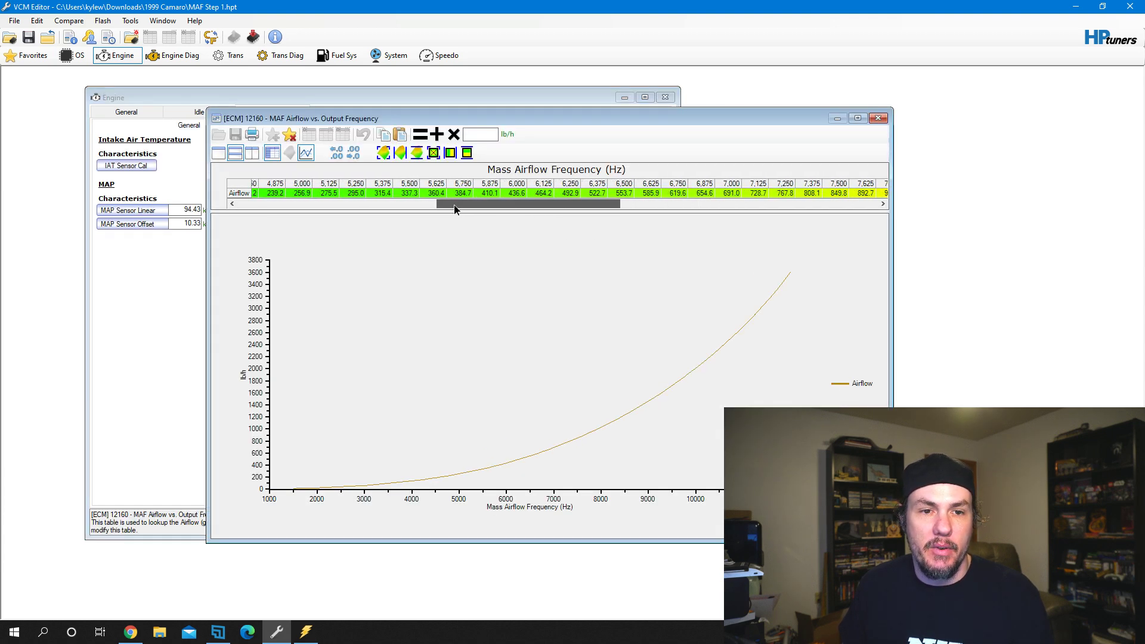
- Apply the copied error cells to the MAF airflow table from 5,875 Hz in VCM Editor using Paste Special Multiply by %
click(489, 192)
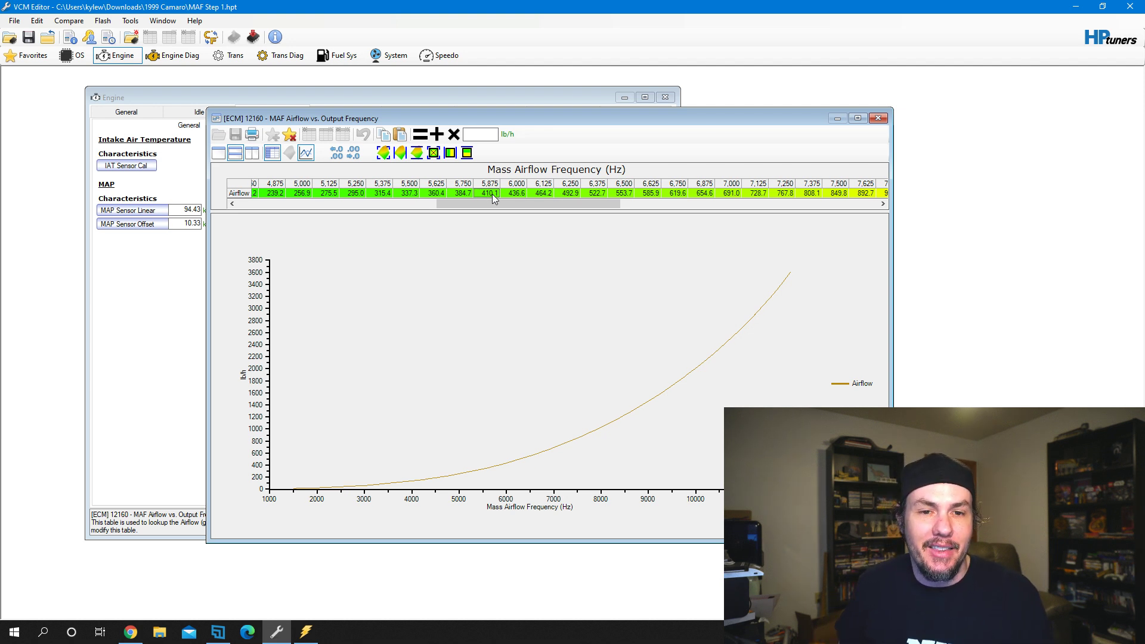
drag(488, 204, 355, 203)
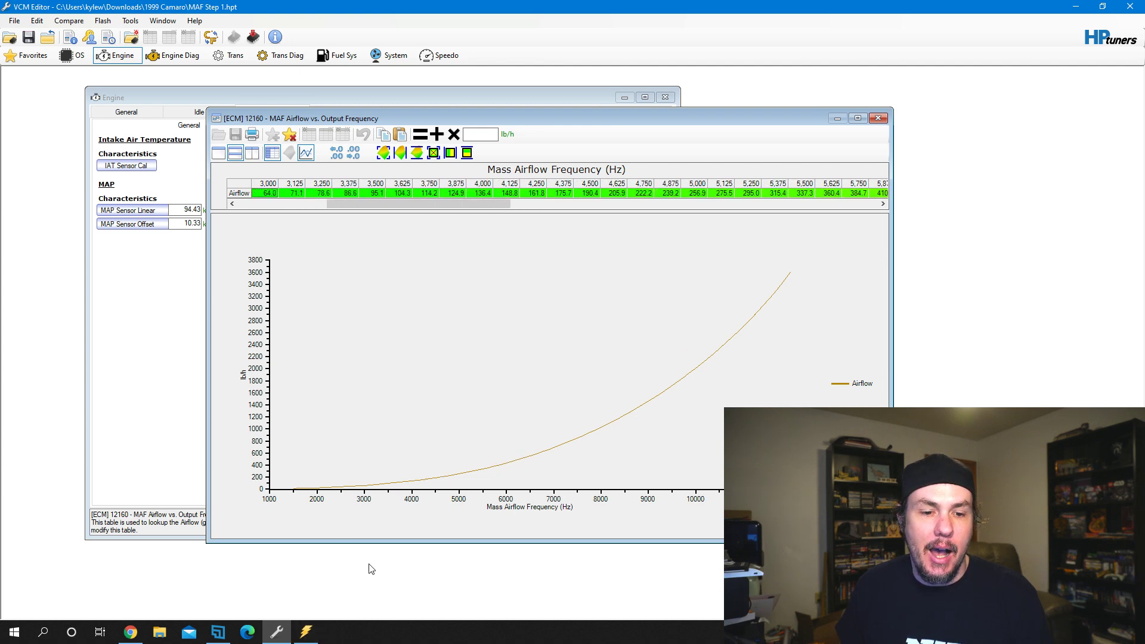
click(315, 639)
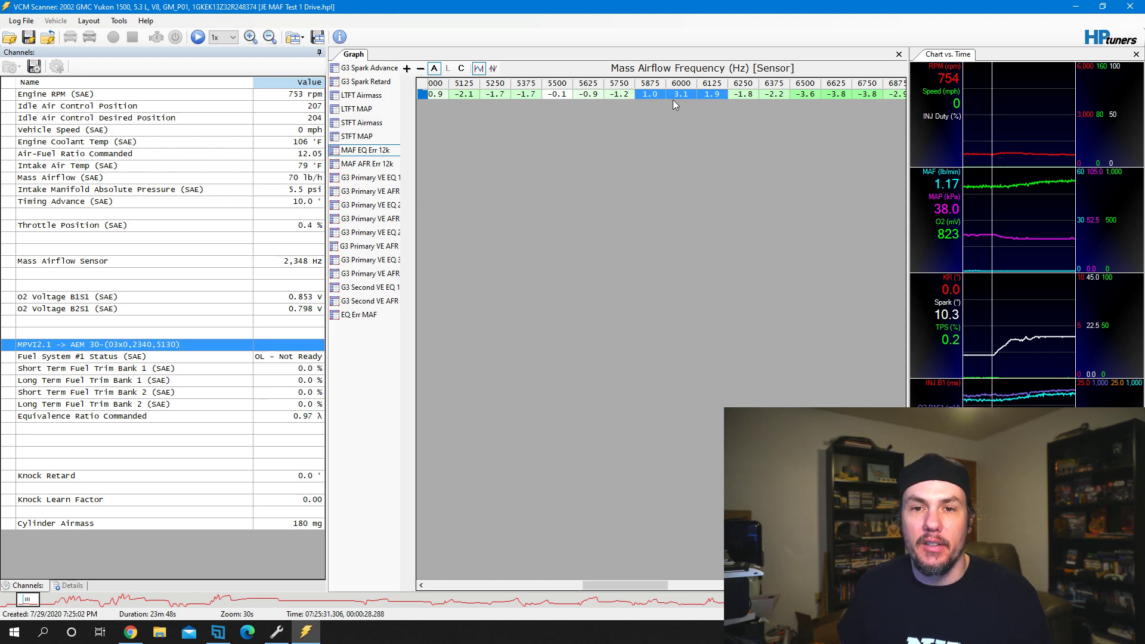
click(278, 634)
click(278, 633)
click(279, 633)
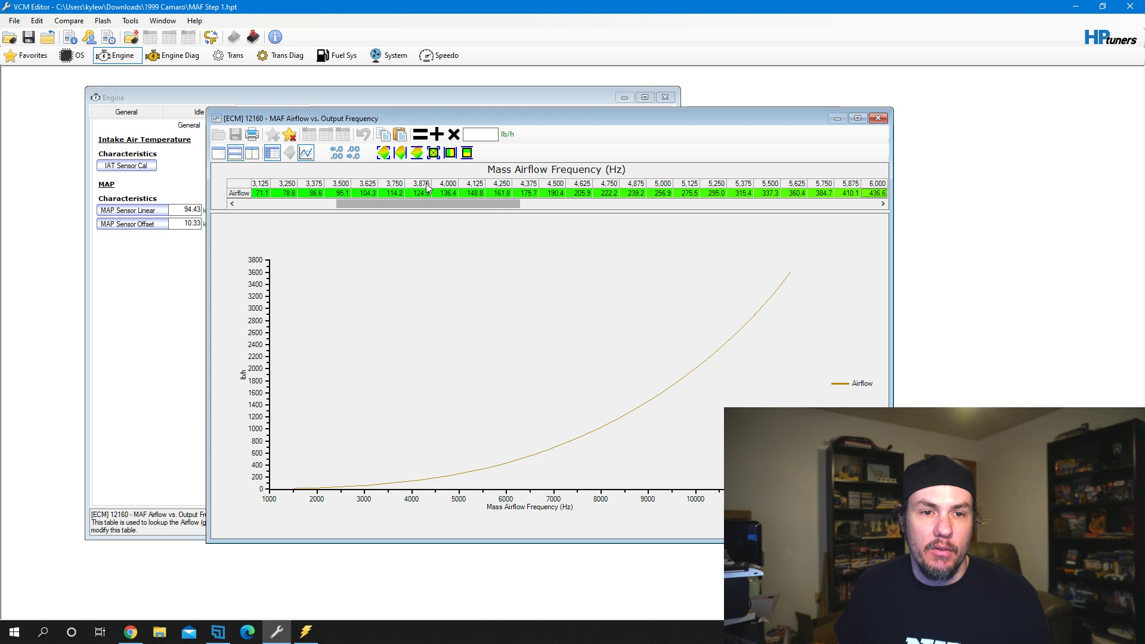
drag(400, 204, 469, 206)
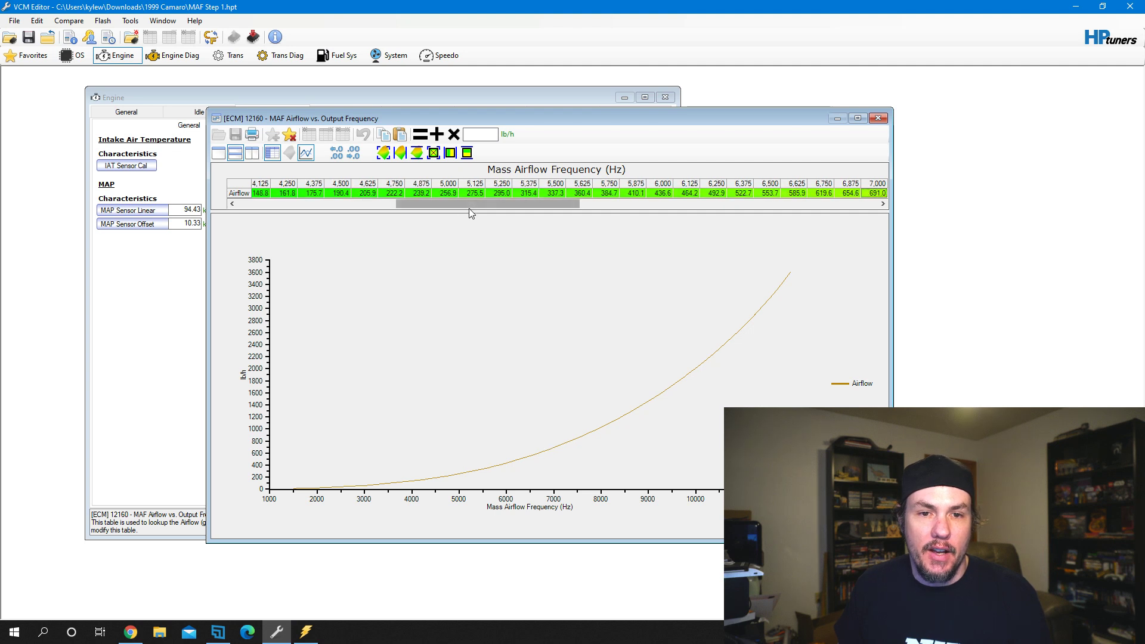
right_click(635, 193)
mouse_move(700, 244)
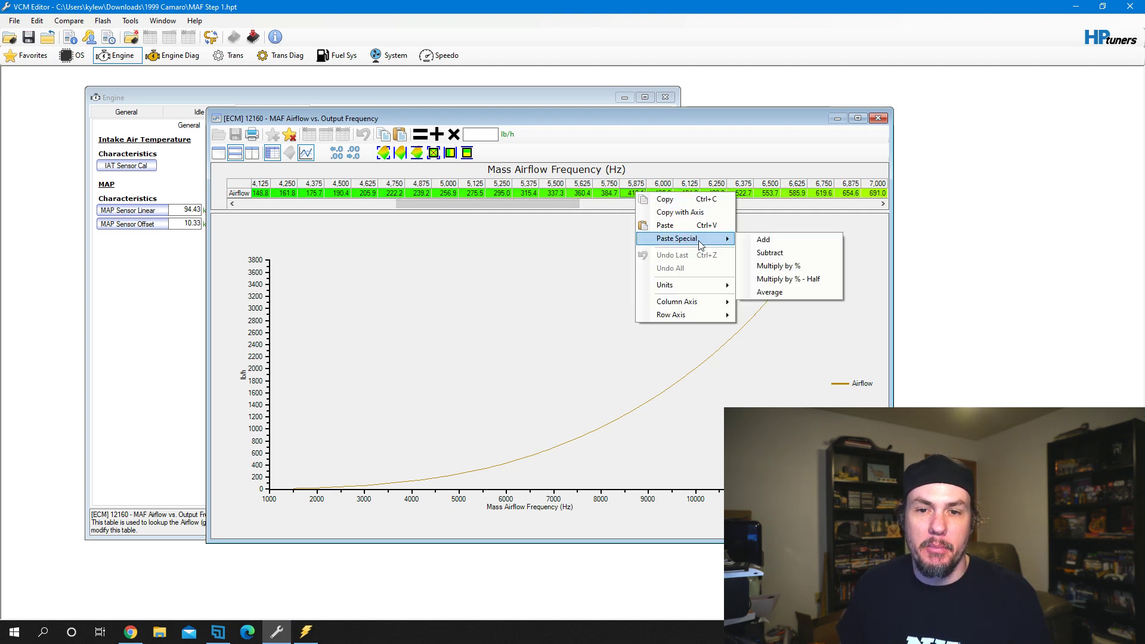
click(778, 266)
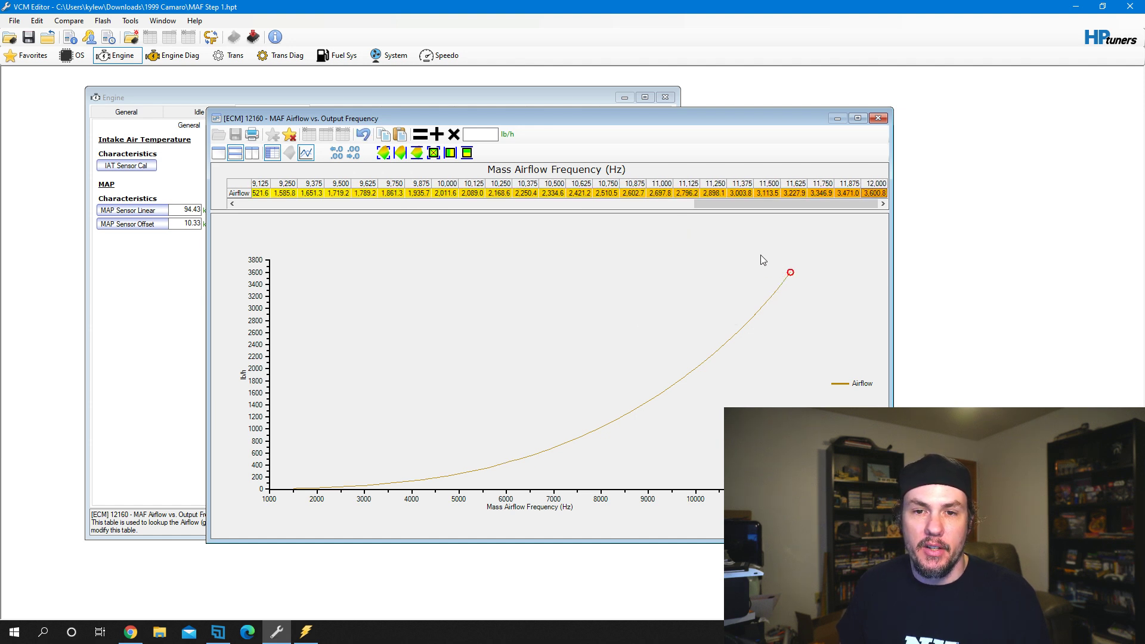
- Show only the airflow table and interpolate the 6,250 and 6,375 Hz cells horizontally between 6,125 and 6,500 Hz
click(782, 204)
drag(620, 226, 506, 207)
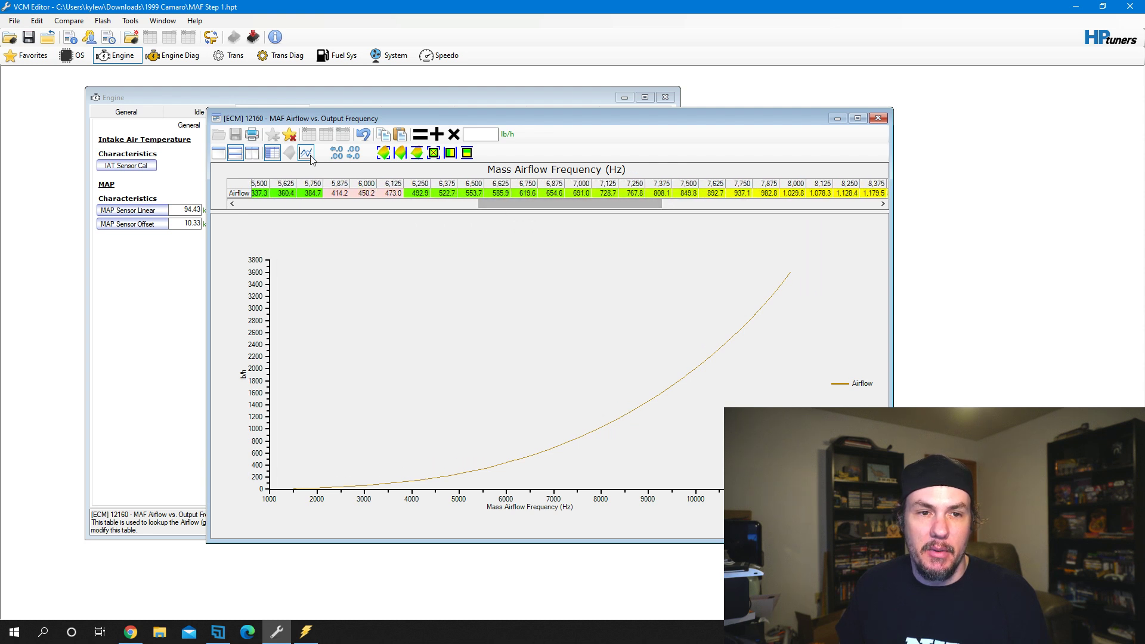
click(218, 153)
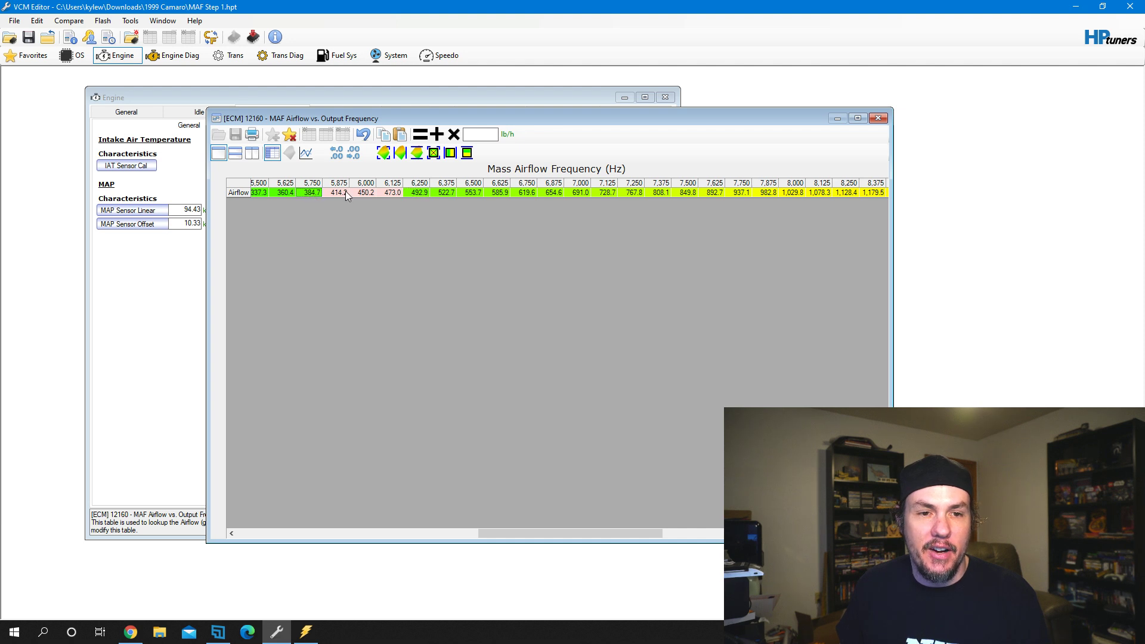
click(414, 194)
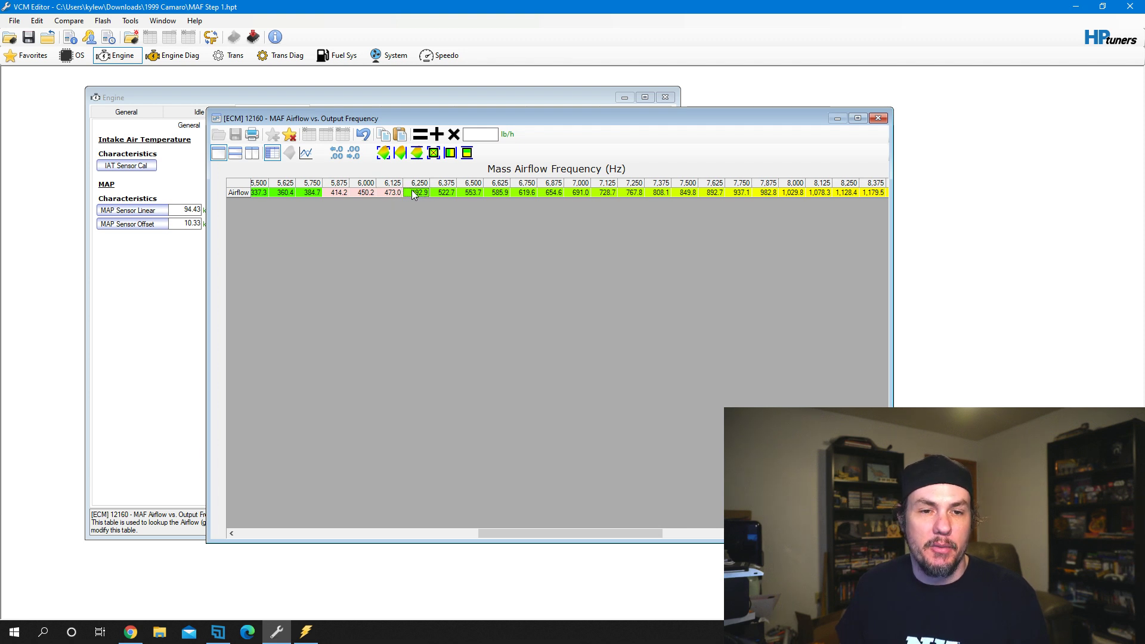
drag(394, 195, 460, 195)
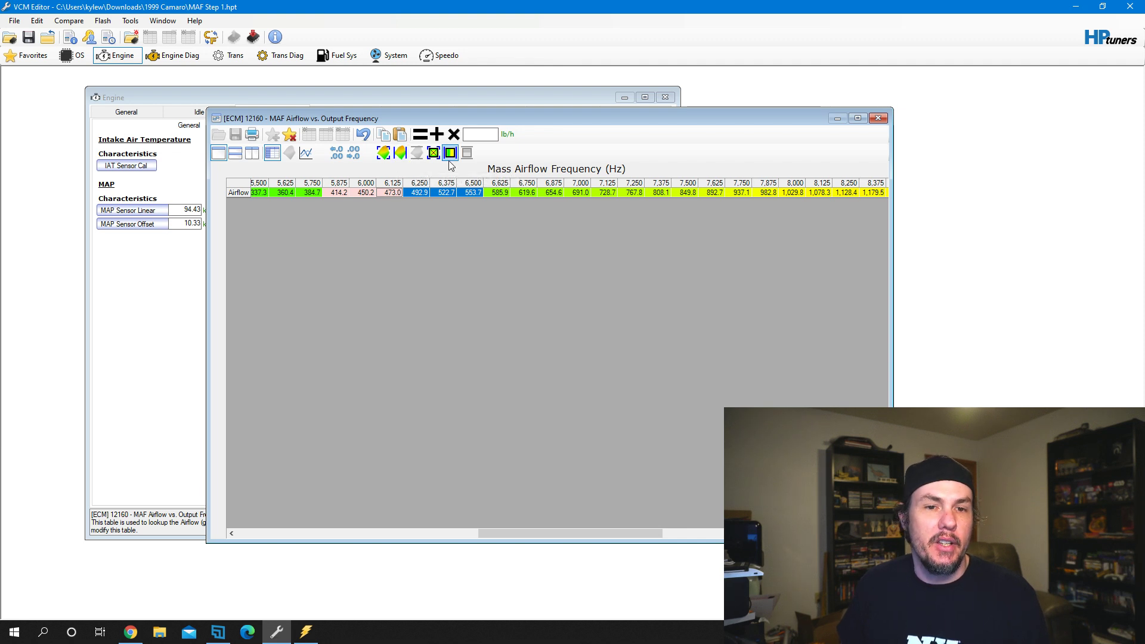
click(449, 158)
click(402, 197)
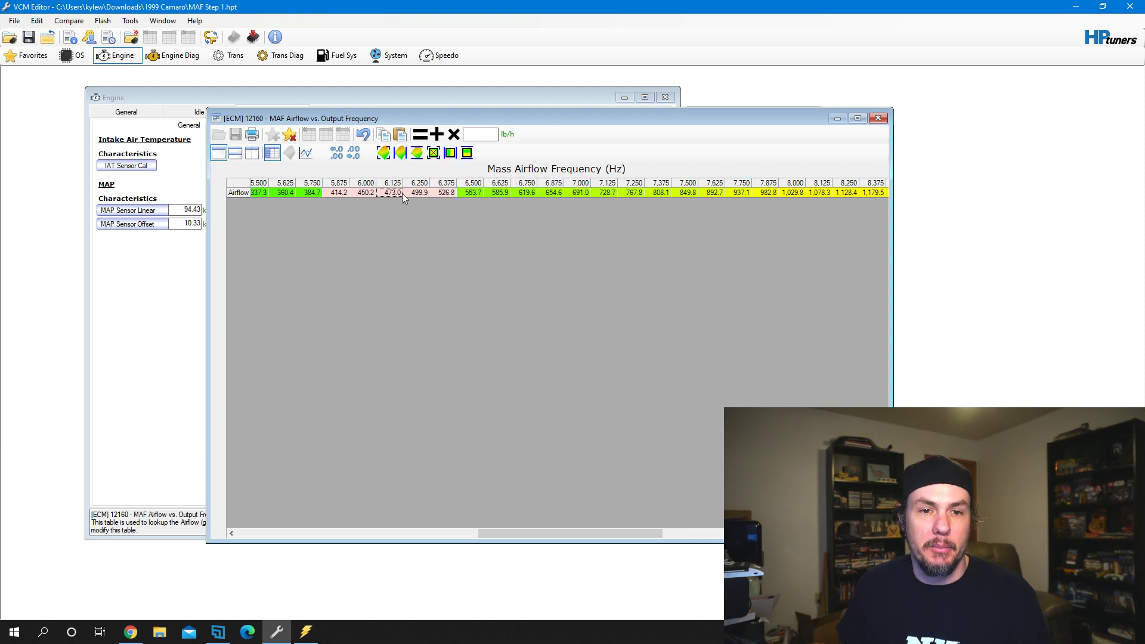
- Switch to VCM Scanner and copy the MAF EQ Err 12k cells from 6500 to 7875 Hz
click(305, 632)
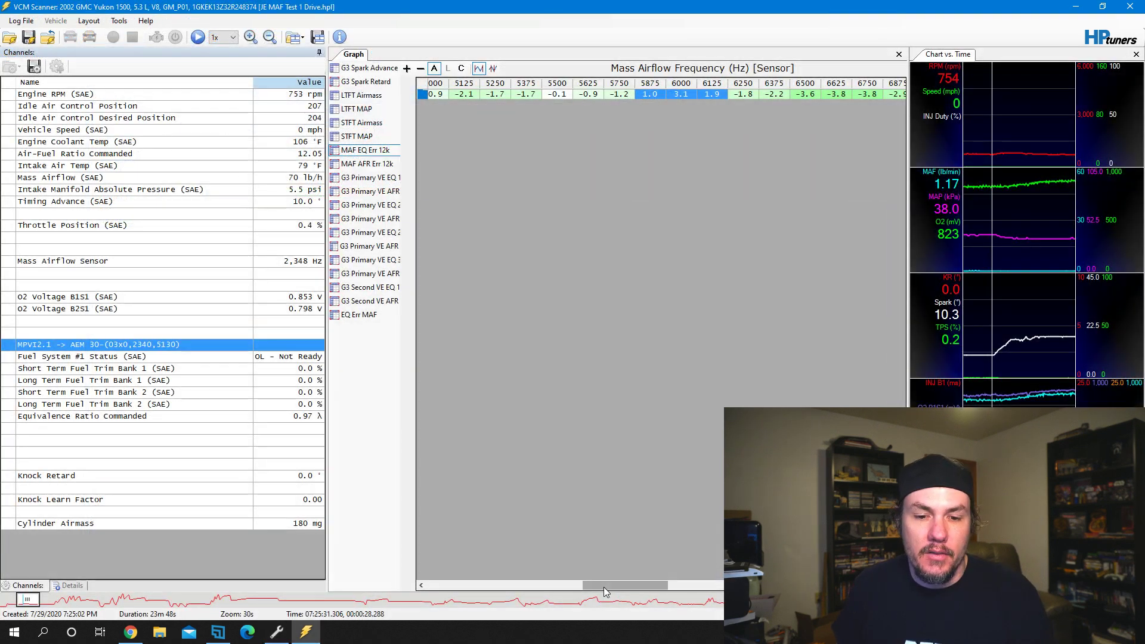
drag(604, 588, 649, 588)
click(555, 94)
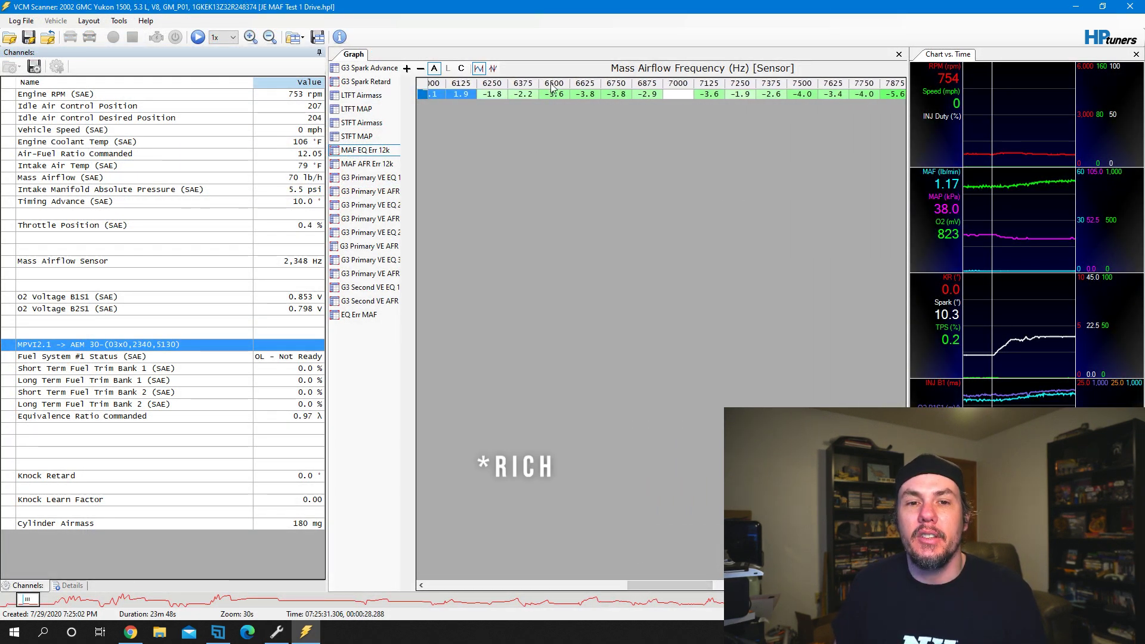
drag(557, 95, 888, 98)
right_click(890, 99)
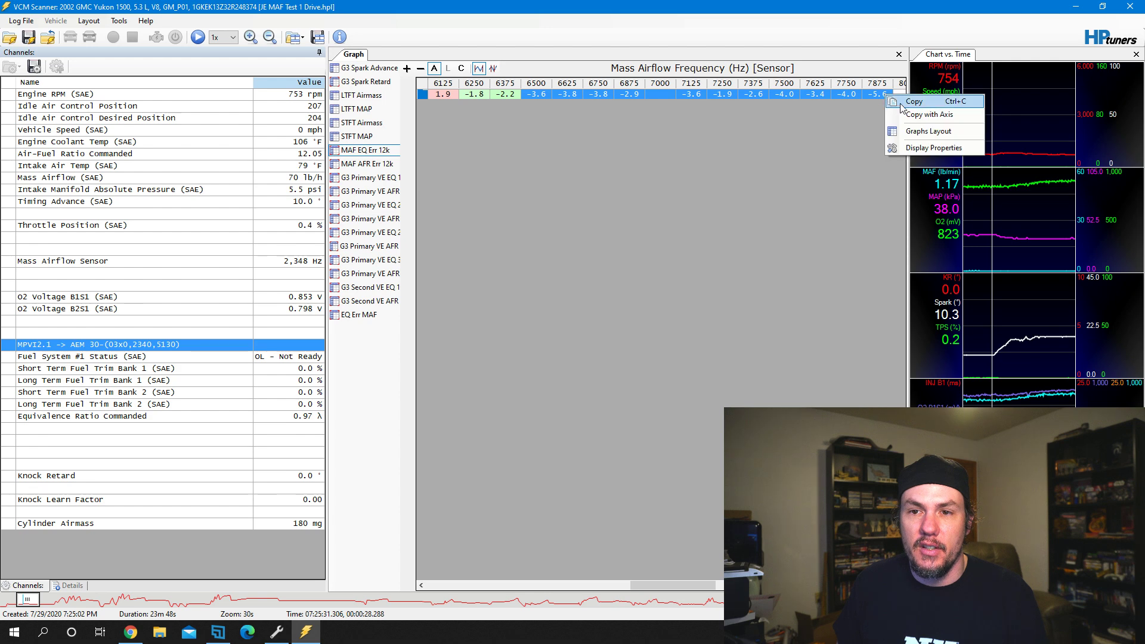
click(910, 108)
- Switch to VCM Editor and apply the copied errors from the 6,500 Hz airflow cell using Paste Special Multiply by % - Half
click(276, 632)
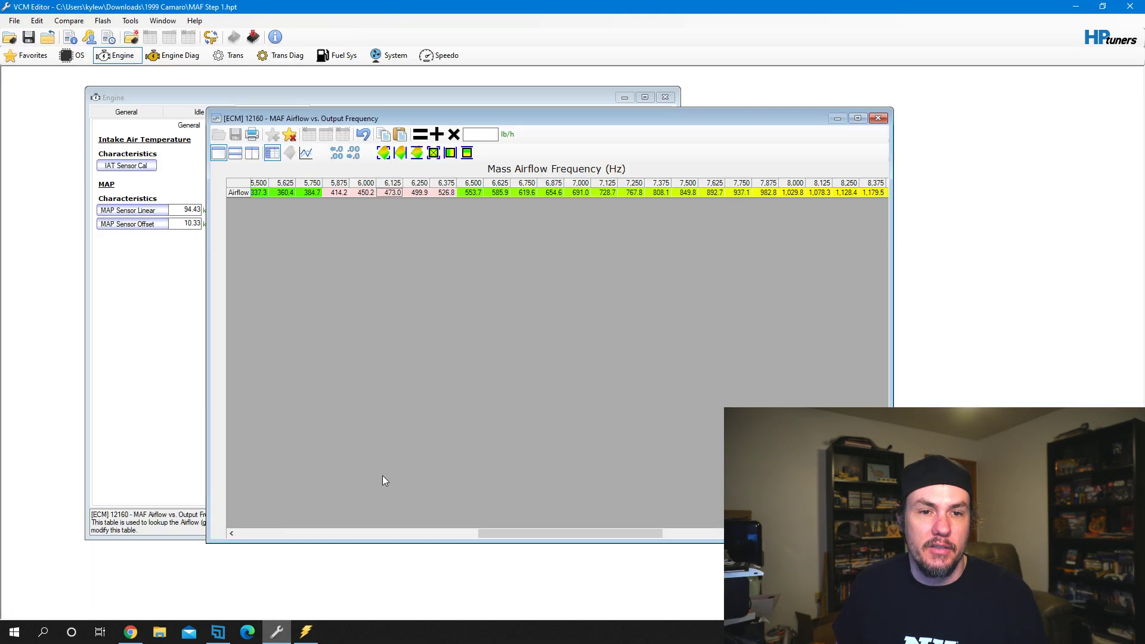
click(469, 193)
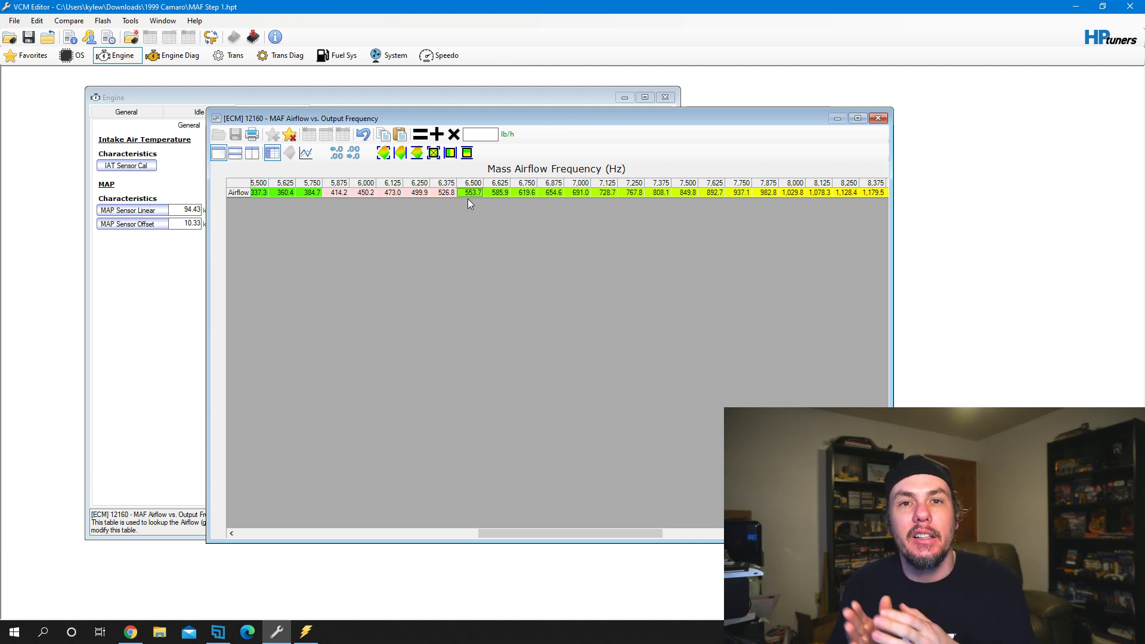
right_click(473, 194)
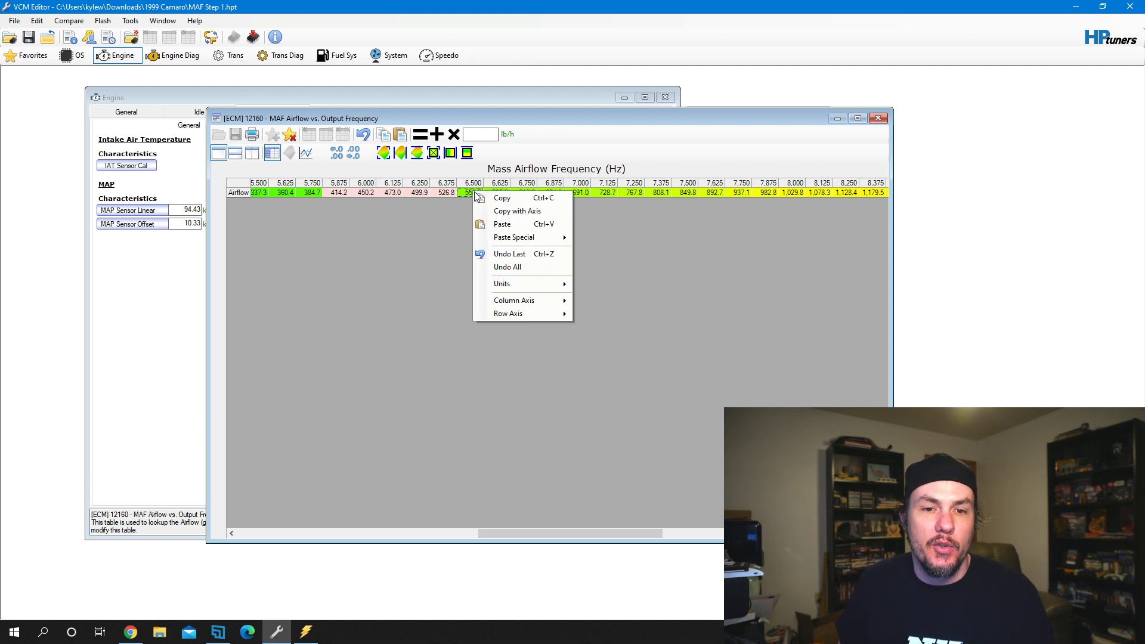
mouse_move(552, 238)
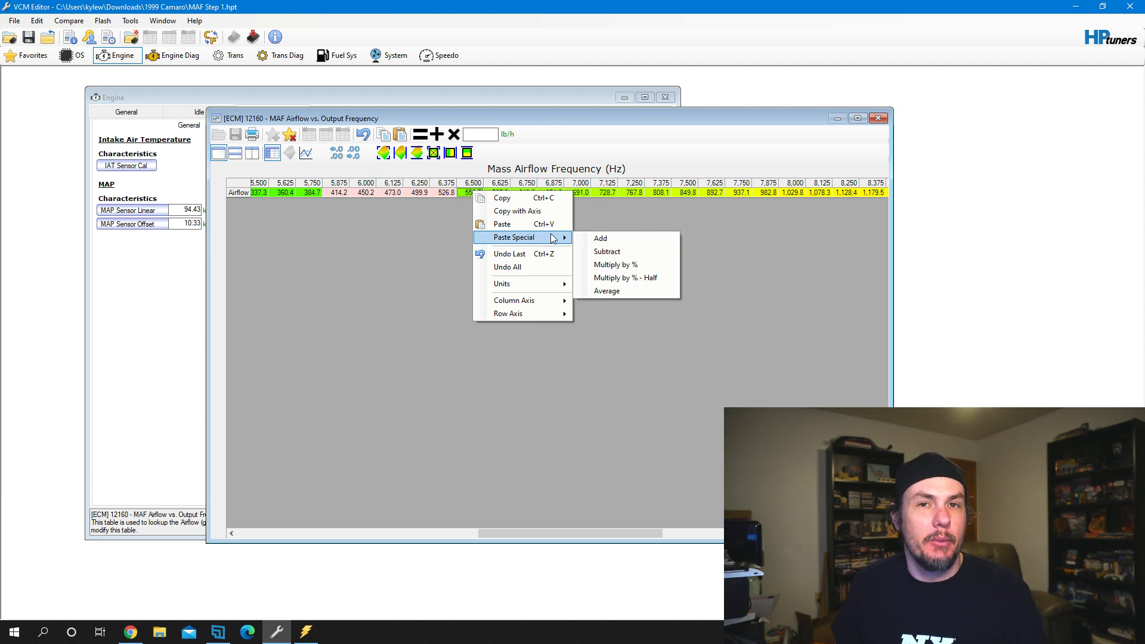
click(642, 278)
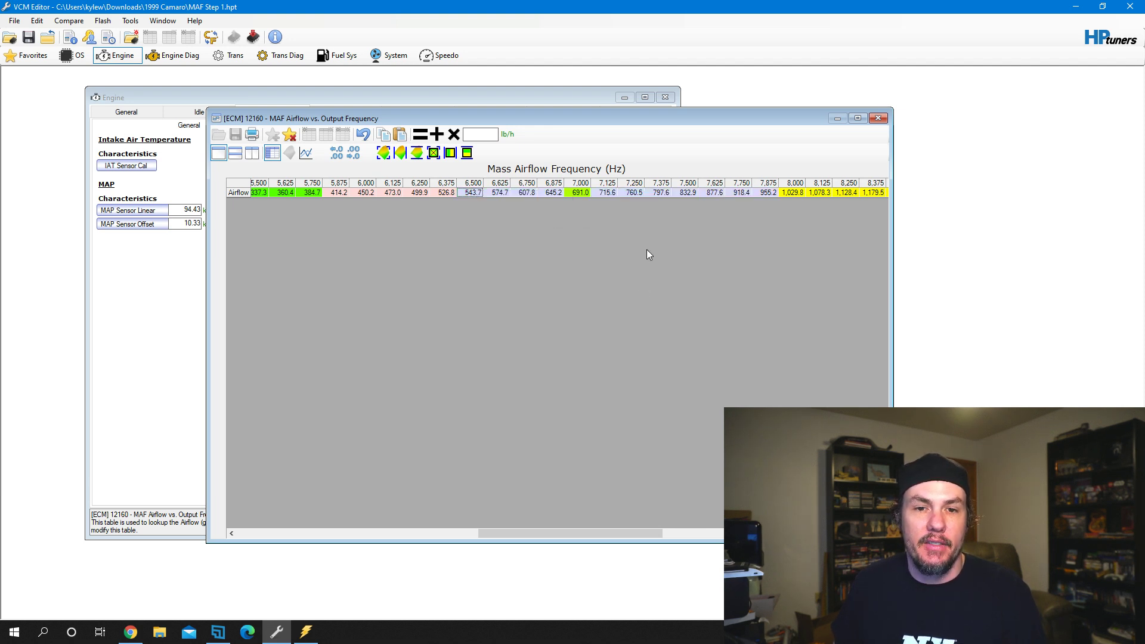
- Interpolate the 7,000 Hz airflow cell horizontally between 6,875 and 7,125 Hz
click(553, 192)
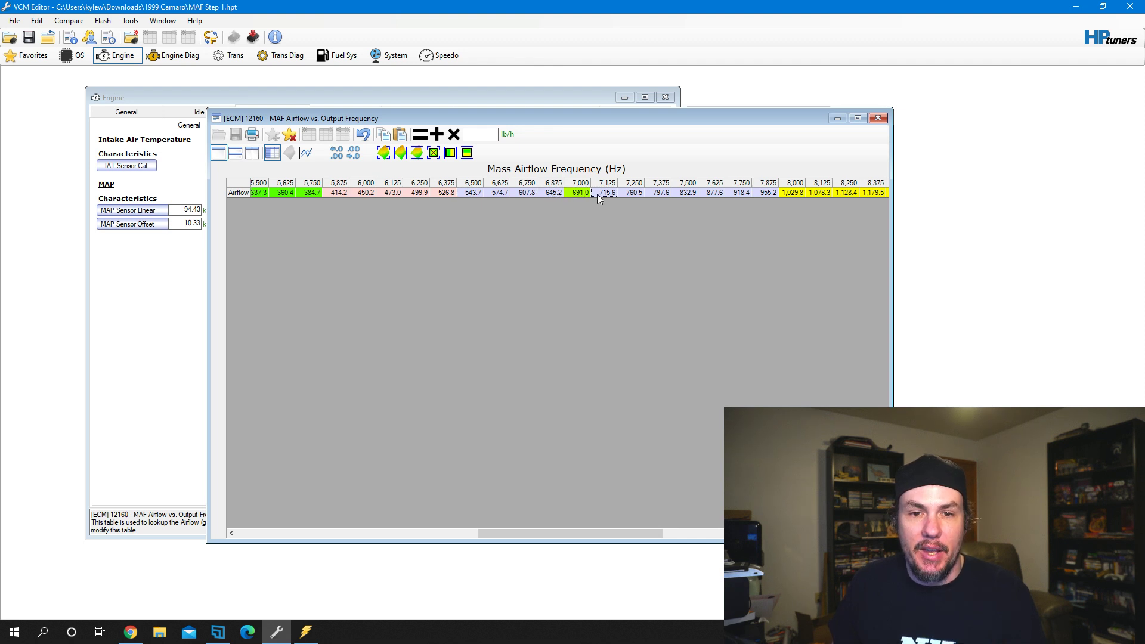
drag(553, 193, 608, 192)
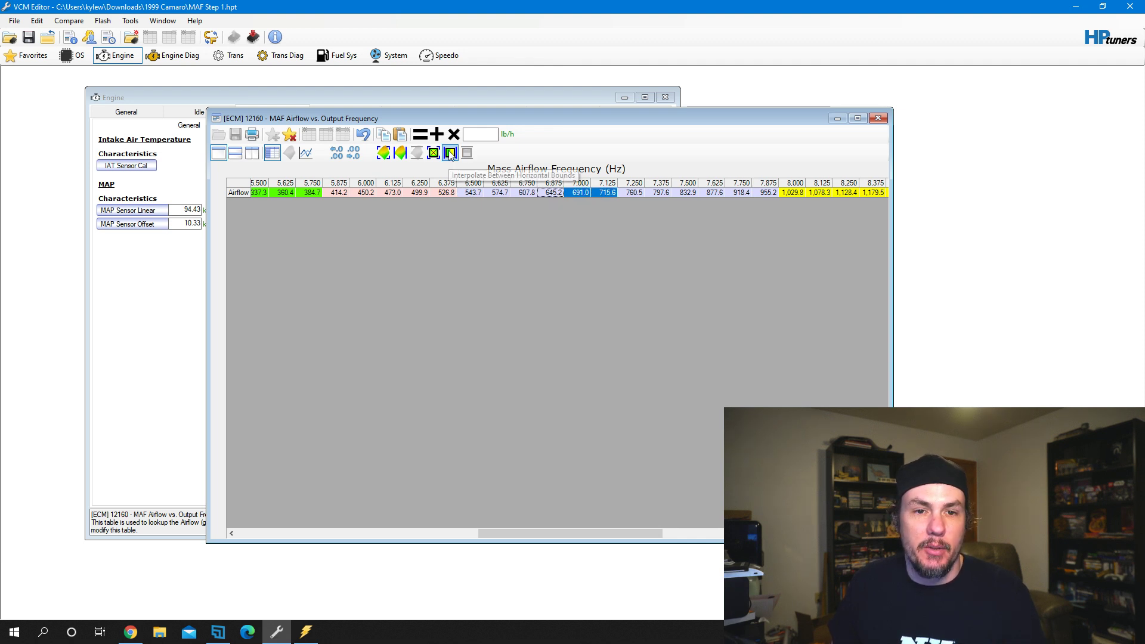
click(451, 154)
click(559, 192)
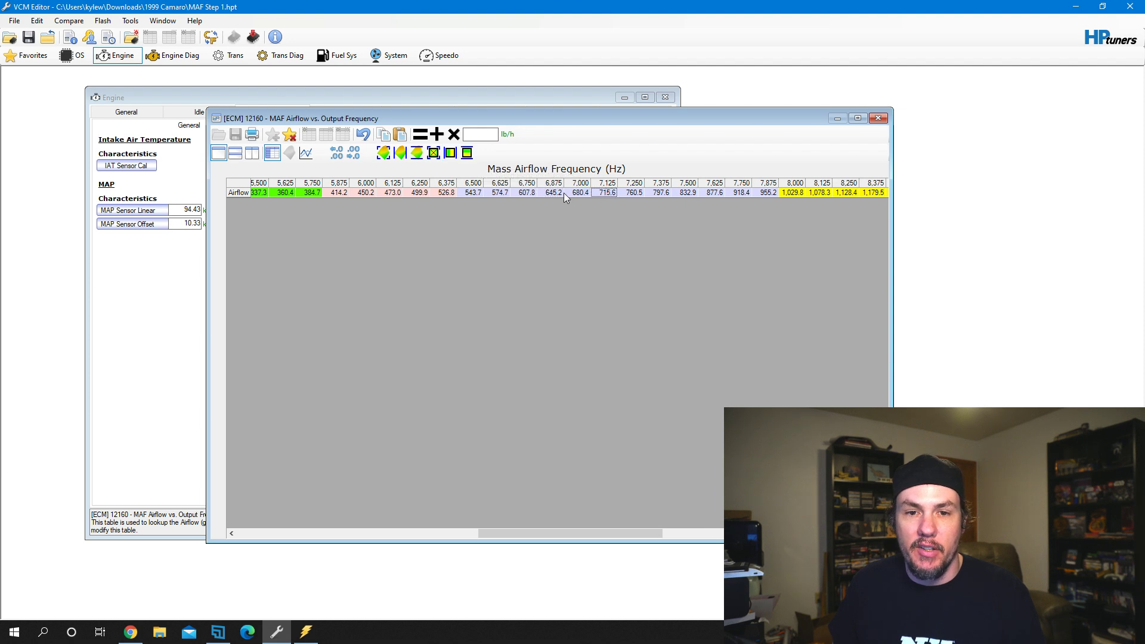
click(608, 192)
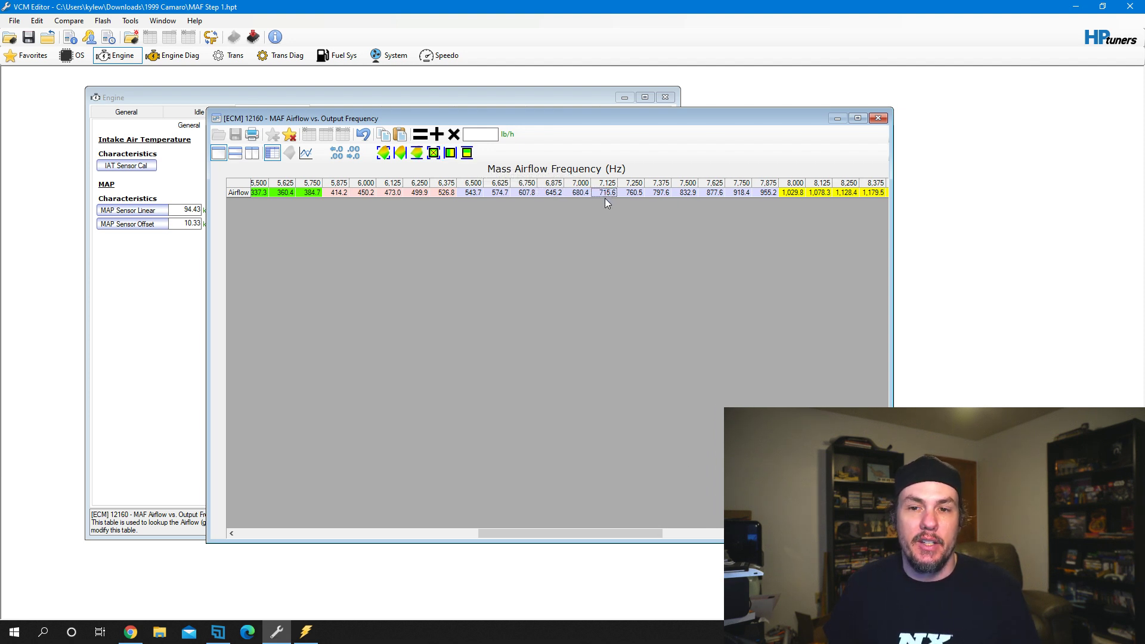
- Display the airflow curve together with the table and start saving the edited tune as a new file
click(236, 157)
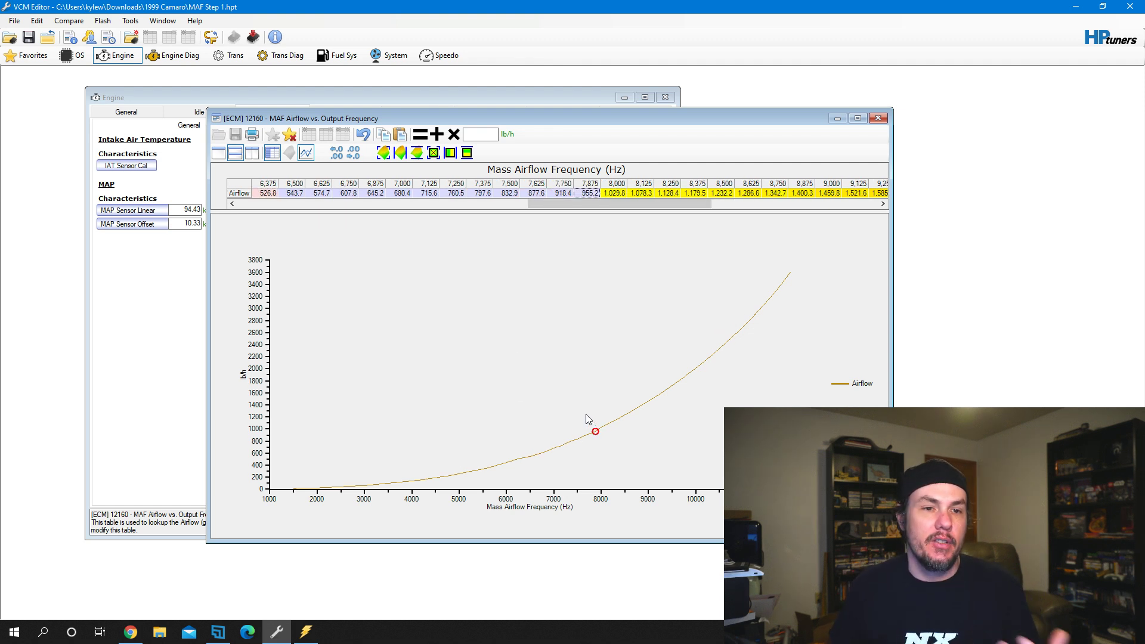
key(ctrl+a)
click(15, 21)
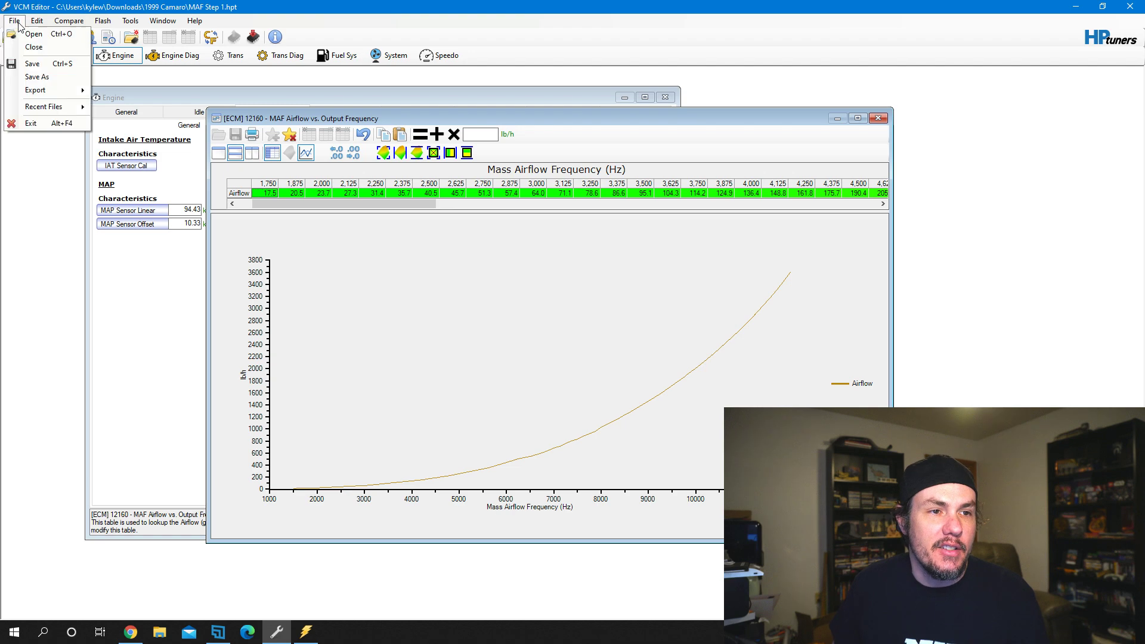
click(36, 76)
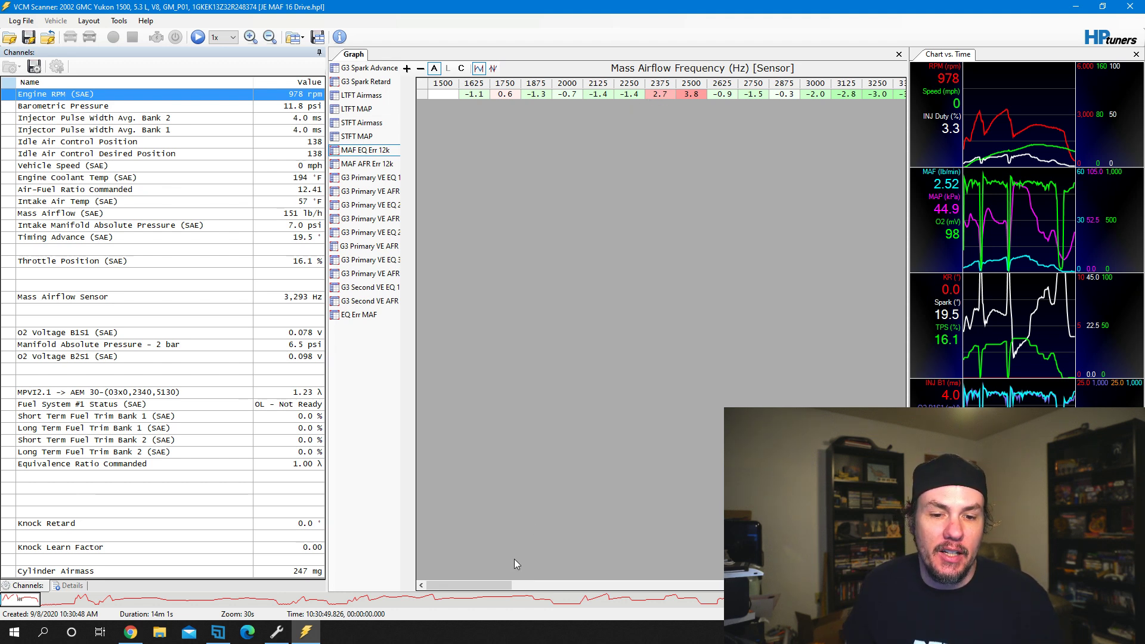
- Examine the MAF EQ Err 12k errors of the JE MAF 16 Drive log from 4625 to 5875 Hz and from 2250 to 2625 Hz
drag(470, 584, 607, 583)
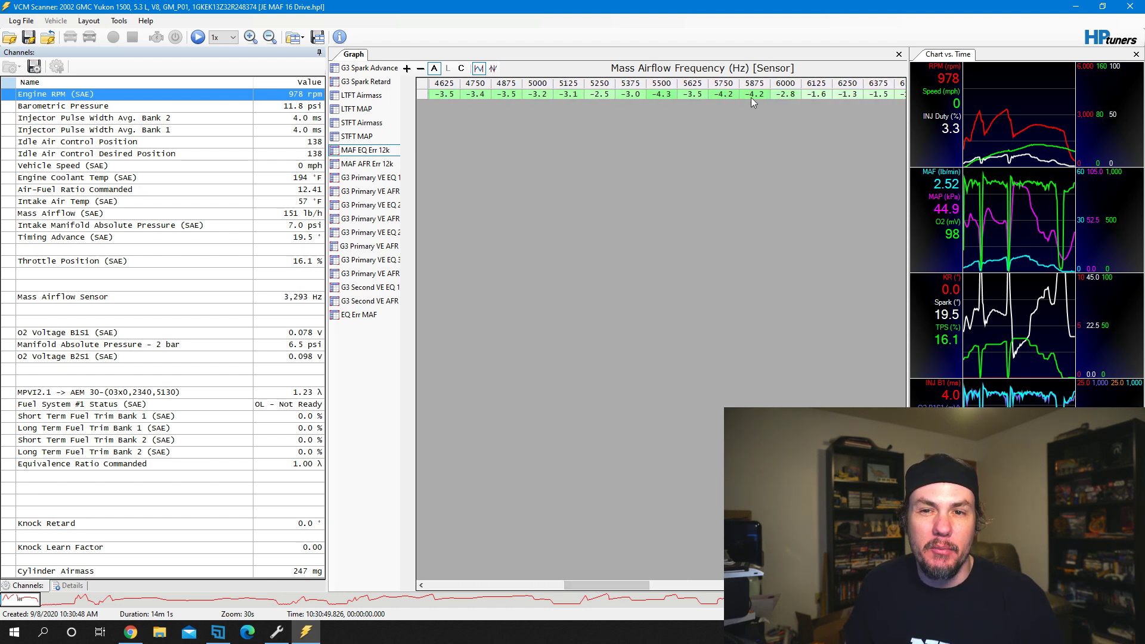
drag(750, 97, 430, 100)
click(667, 99)
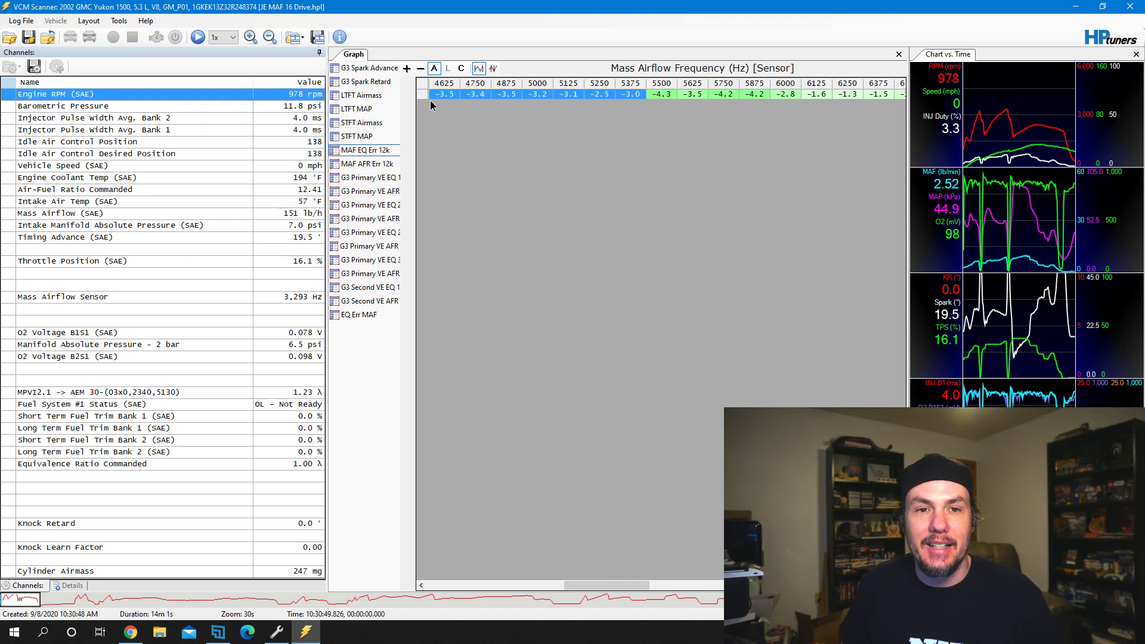
drag(631, 585, 511, 601)
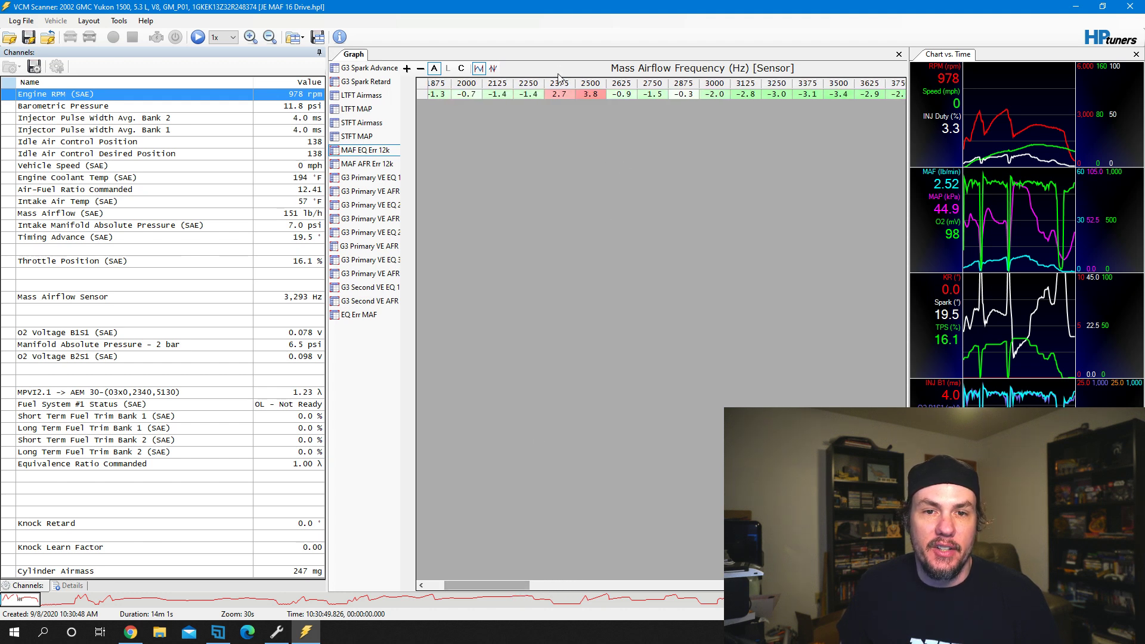
drag(531, 96, 621, 95)
click(622, 94)
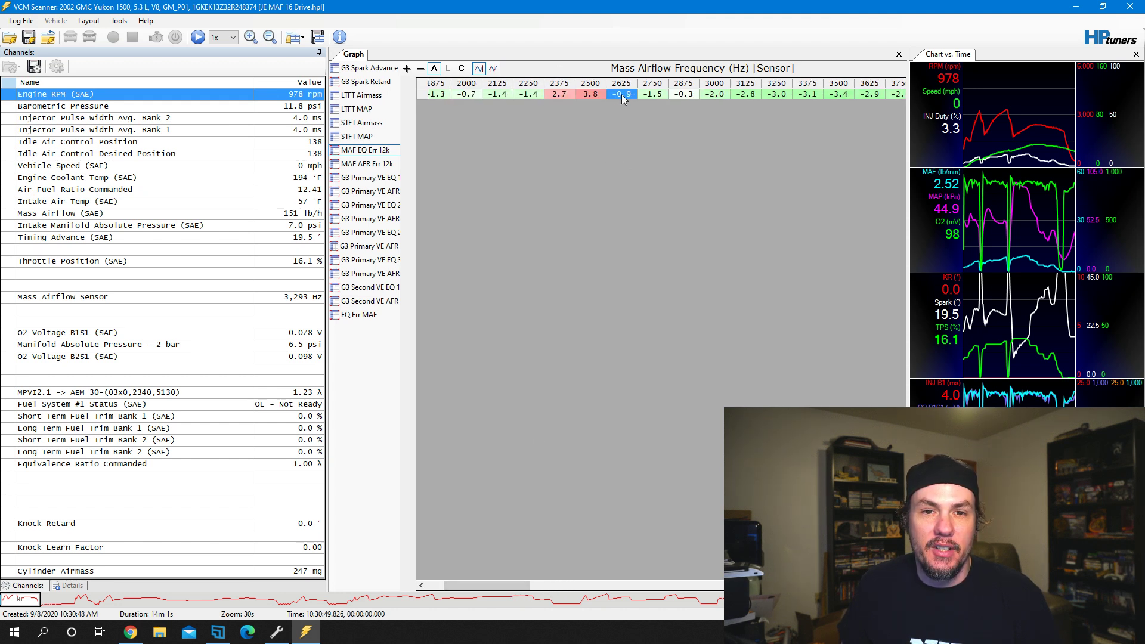
click(539, 94)
click(529, 95)
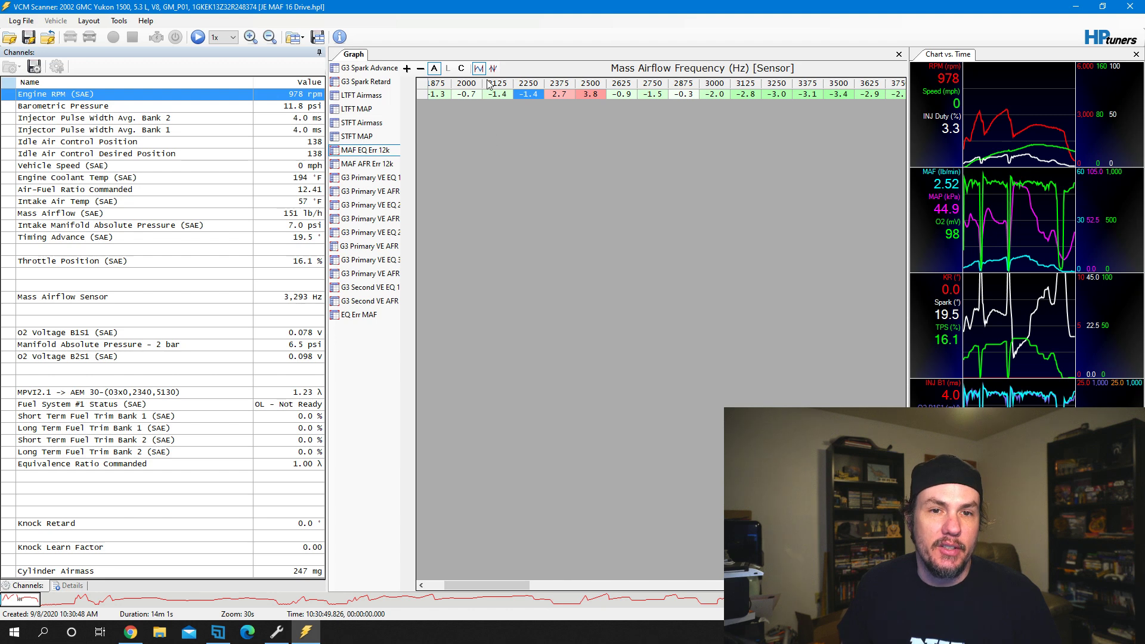
- Go to about 0:54 in the JE MAF 16 Drive log and select the MPVI2.1 -> AEM 30 wideband channel for inspection
click(83, 604)
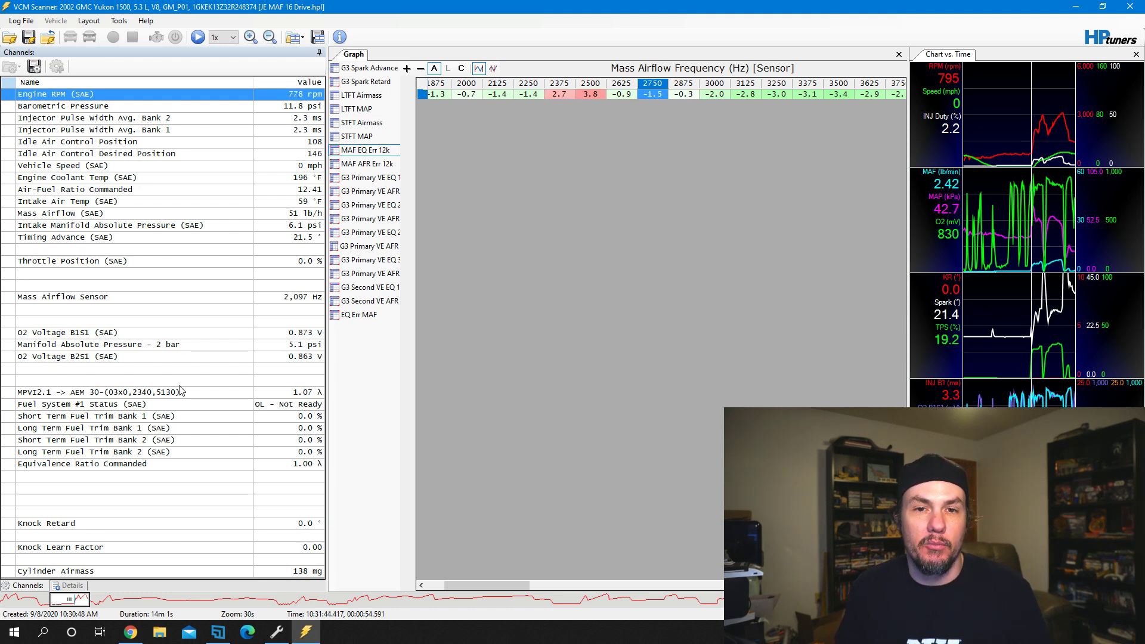
key(Left)
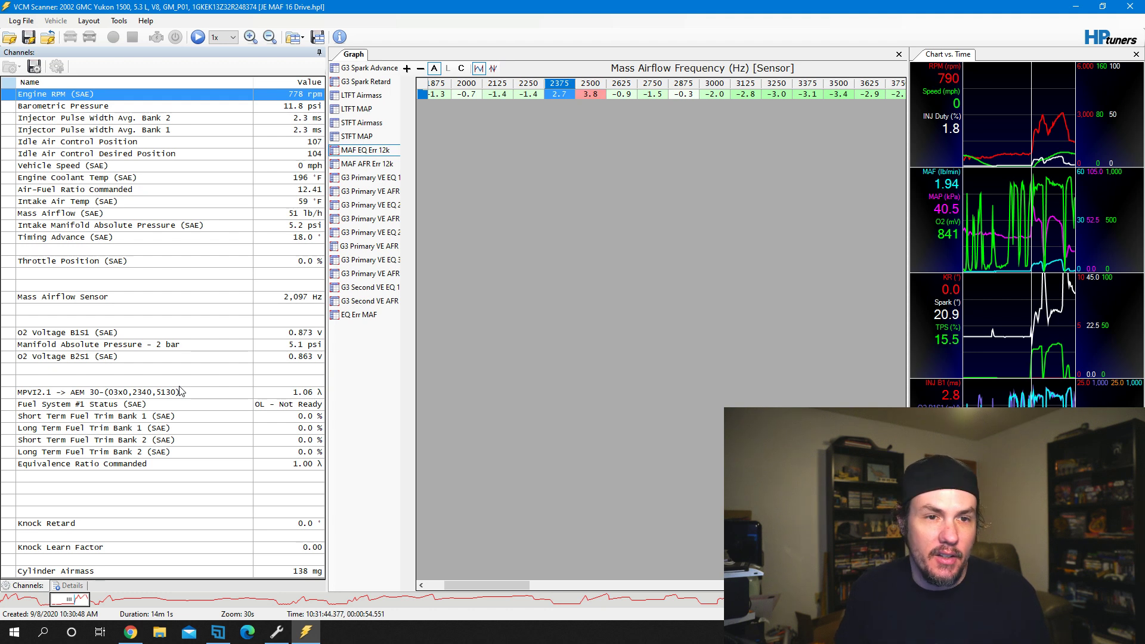
click(158, 395)
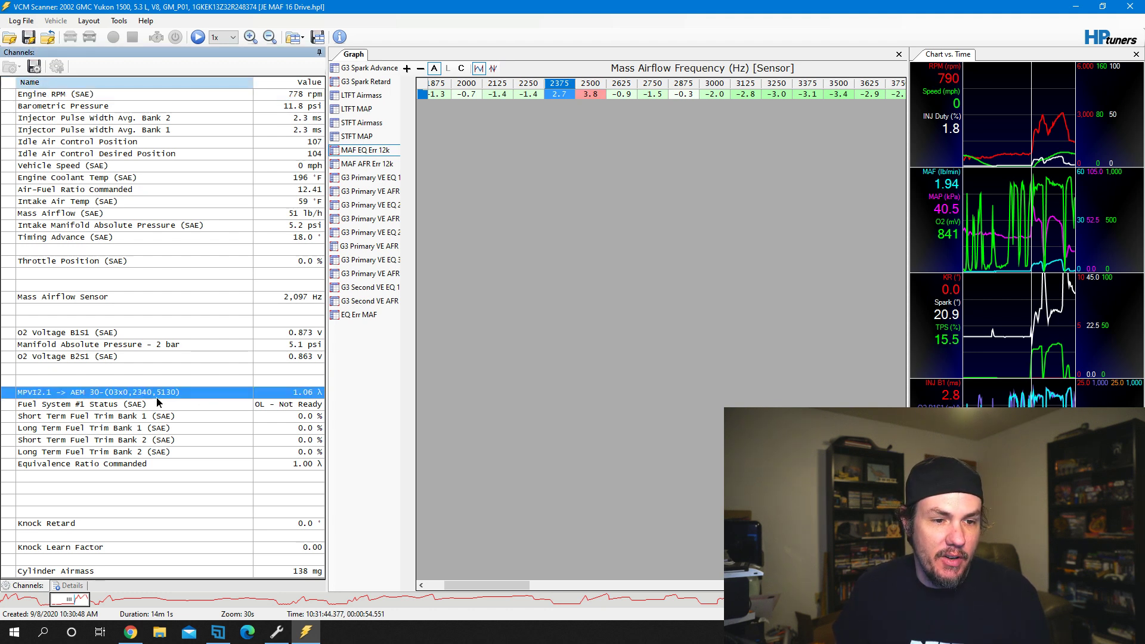
- Step back and forth around 0:54.5 in the log, comparing the AEM 30 wideband lambda across the 2125 to 2500 Hz airflow cells
key(Left)
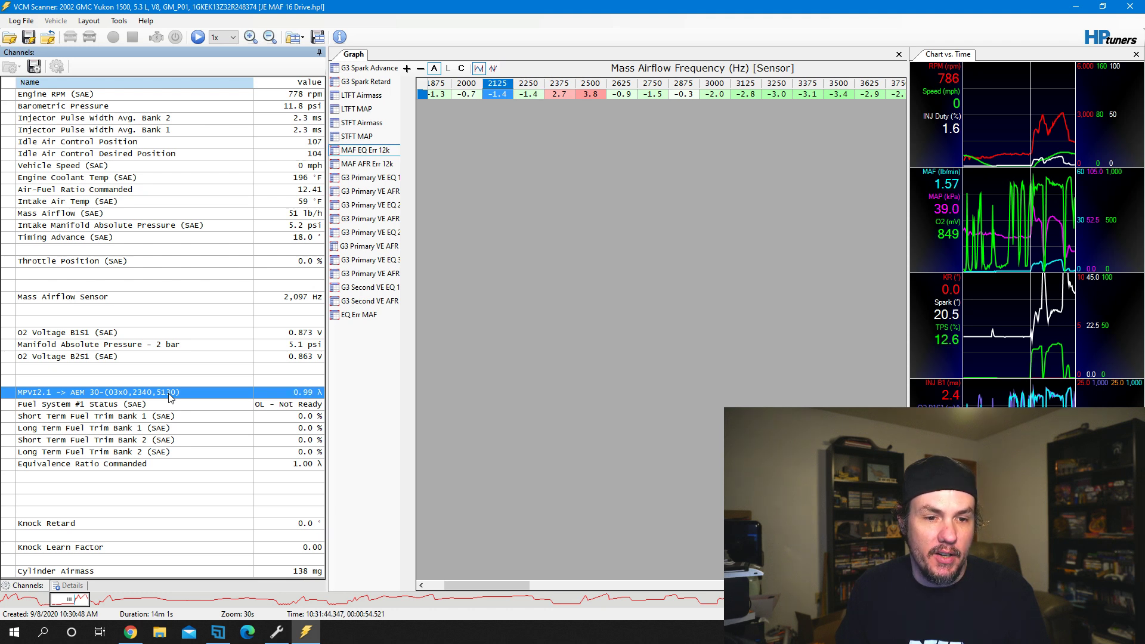
key(Right)
key(Left)
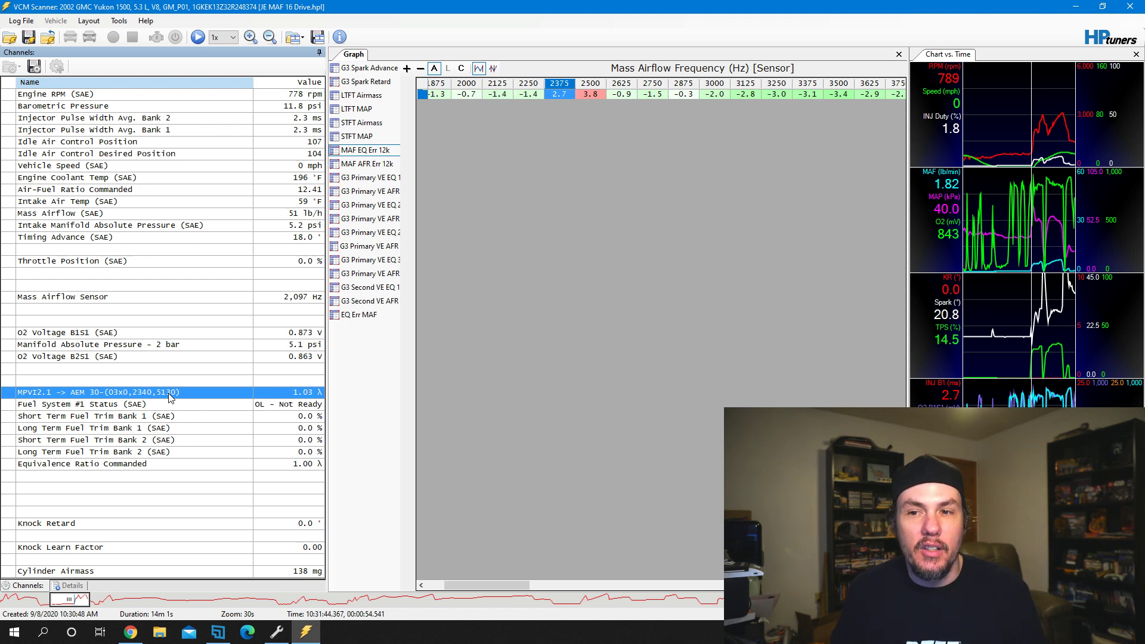
key(Right)
key(Right)
key(Right)
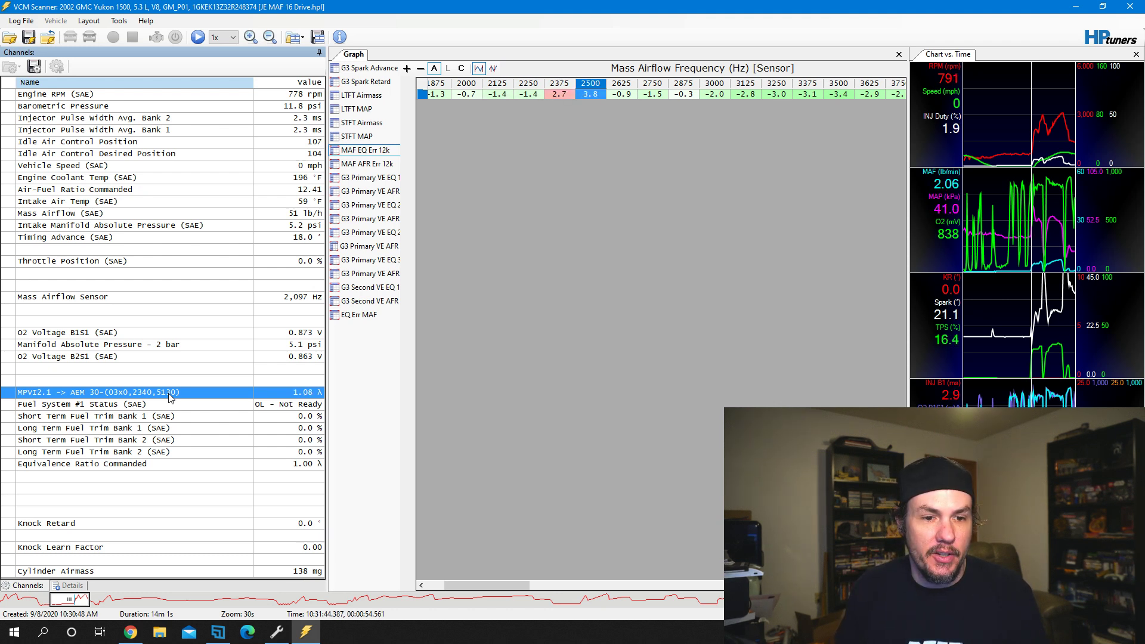
- Advance the log frame by frame to about 0:55.4, tracking the wideband lambda and the active airflow cell up to 4375 Hz
key(Right)
key(Right)
key(Right)
key(Right)
key(Right)
key(Right)
key(Right)
key(Right)
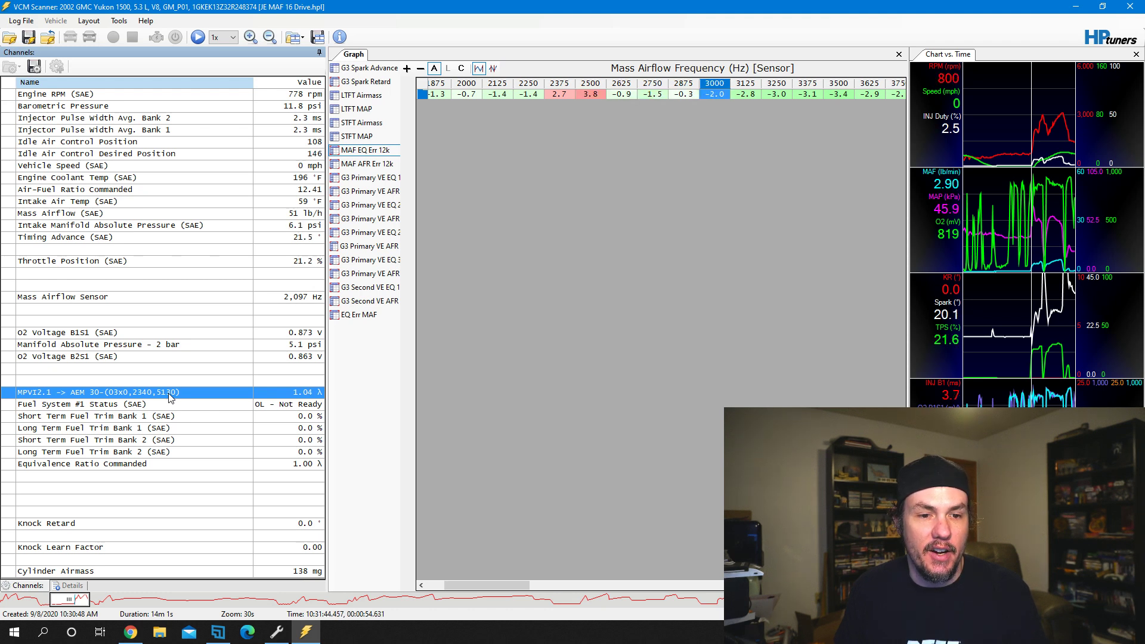
key(Right)
key(Right)
key(Right)
key(Right)
key(Right)
key(Right)
key(Right)
key(Right)
key(Right)
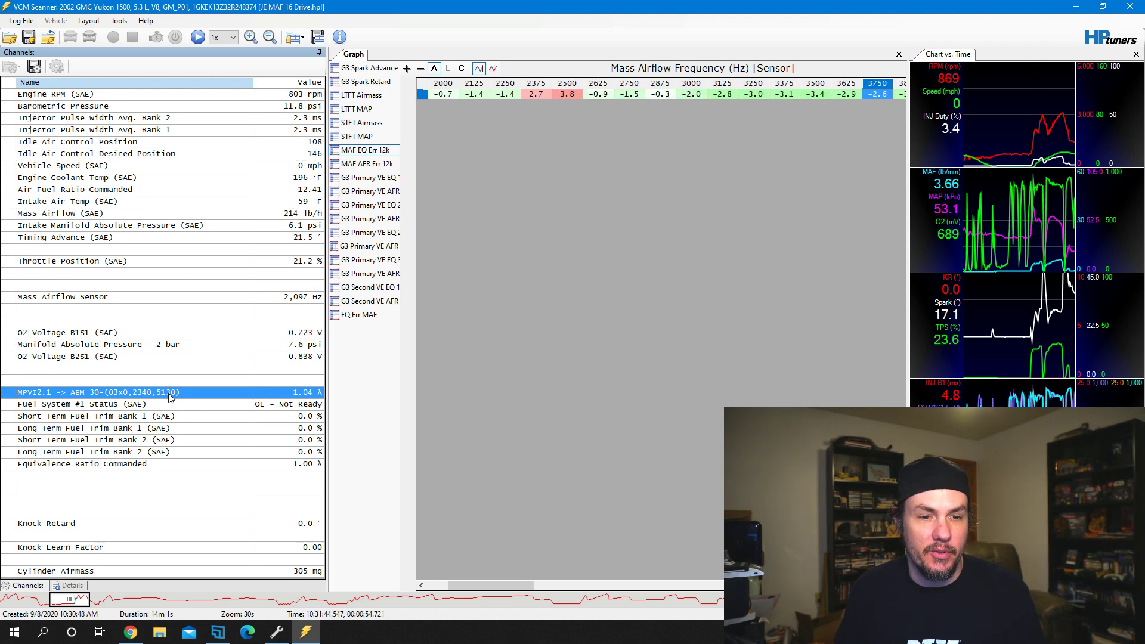
key(Right)
key(Right)
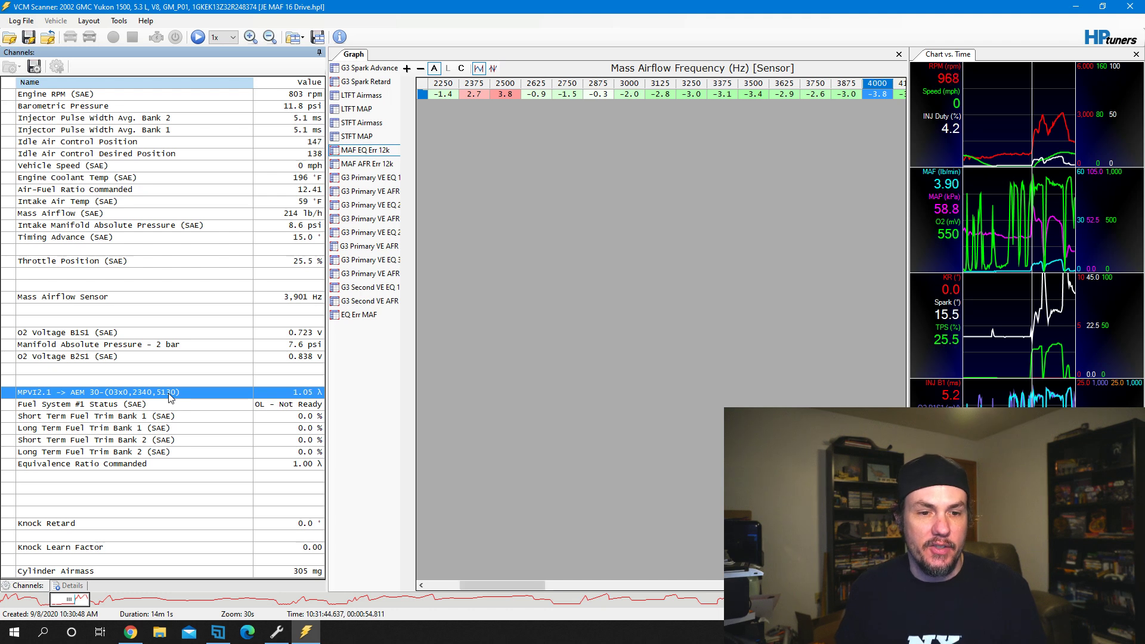
key(Right)
key(Right)
key(Right)
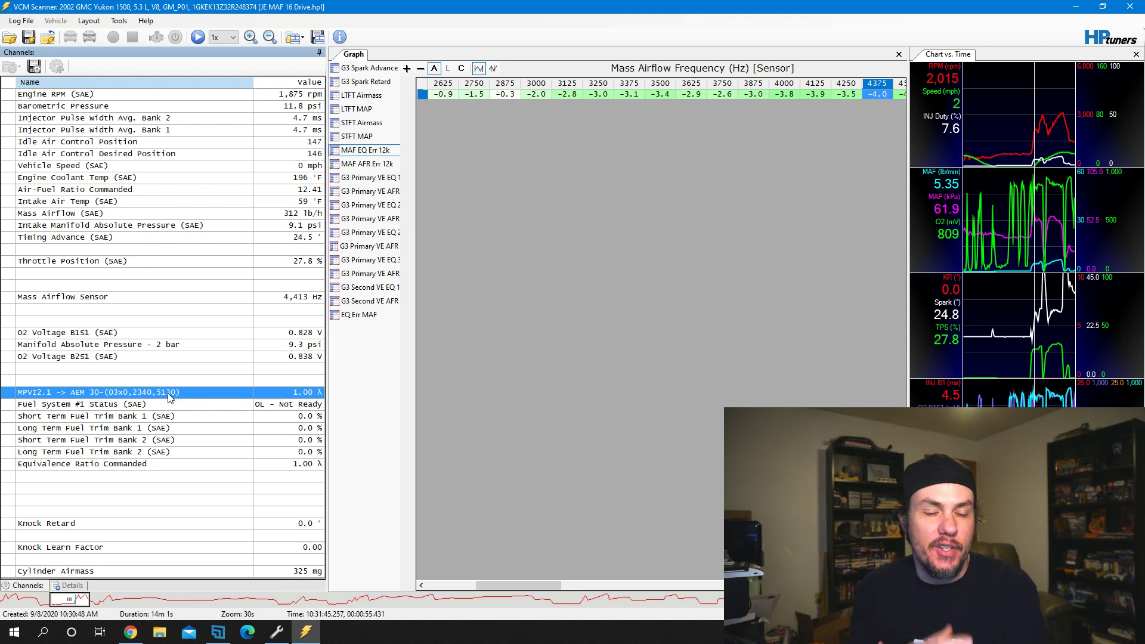
- Select the 2250 Hz cell in the MAF EQ Err 12k table and step the log back to about 0:54.4
click(449, 586)
click(631, 94)
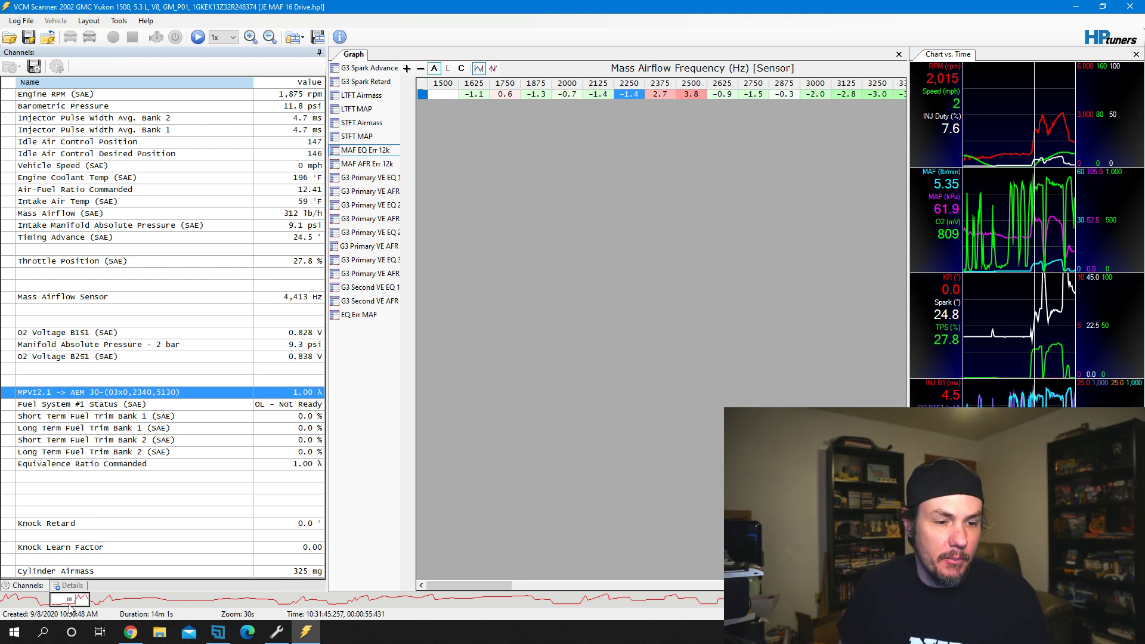
key(Left)
key(Left)
key(Left)
key(Left)
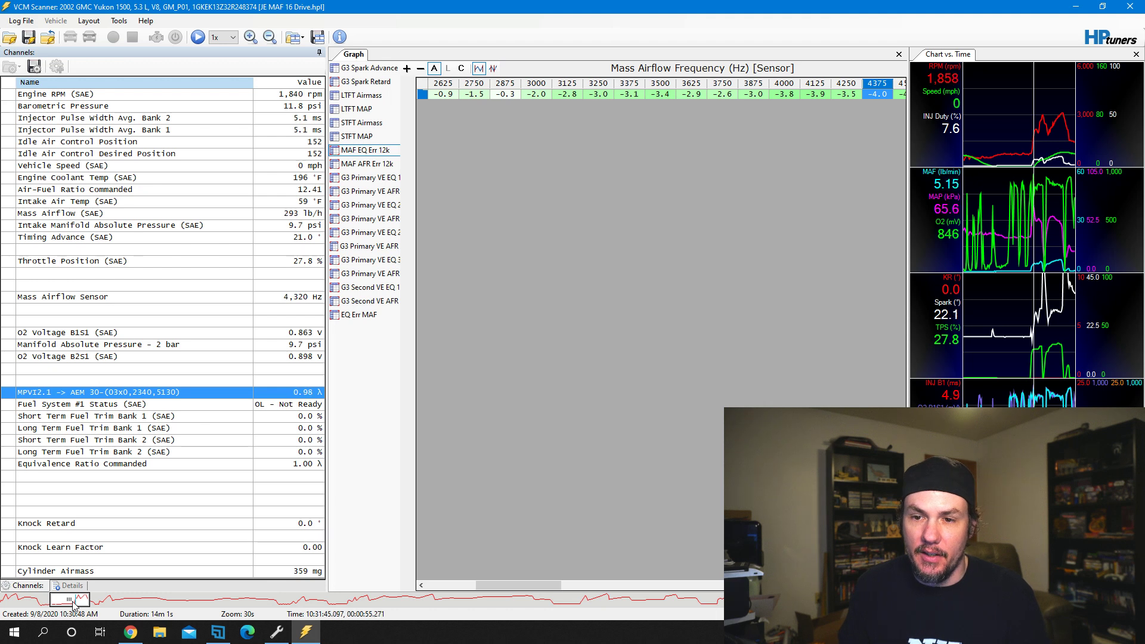
key(Left)
key(Left)
key(Left)
key(Left)
key(Left)
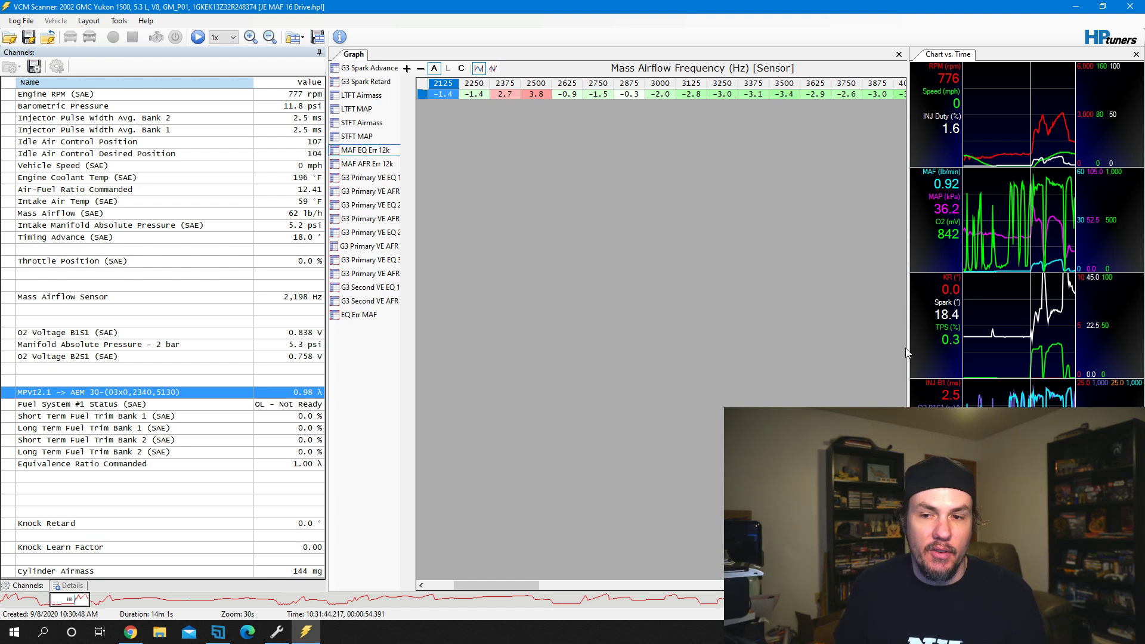
- Step forward to about 0:54.9, comparing wideband lambda, throttle and MAF frequency as the active cell moves from 2125 to 4000 Hz
key(Right)
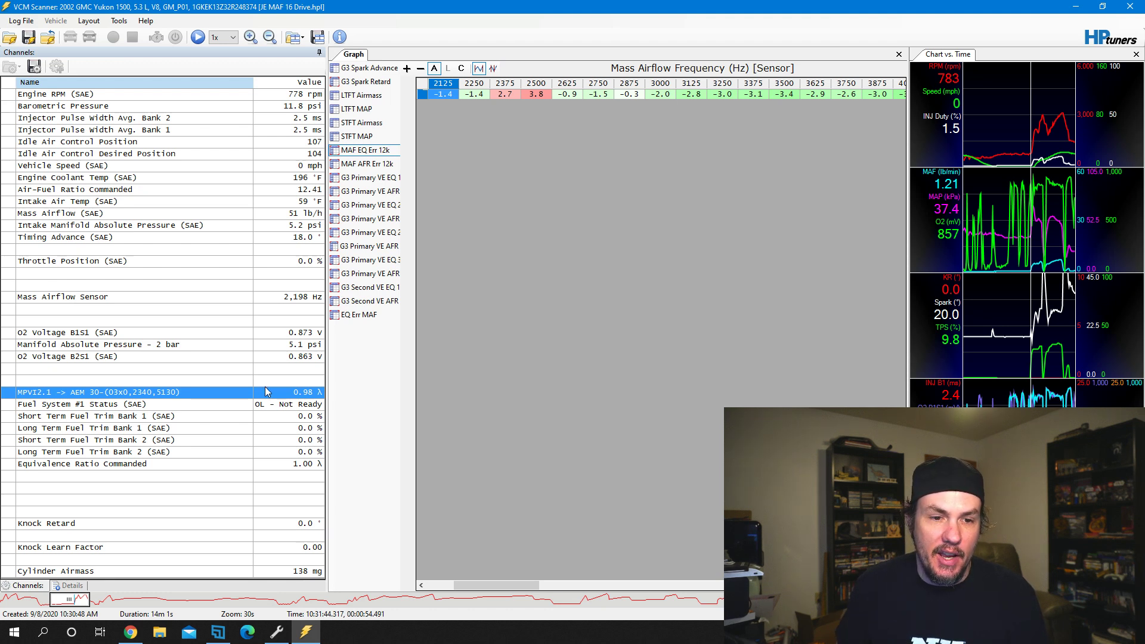
key(Right)
key(Right)
key(Right)
key(Right)
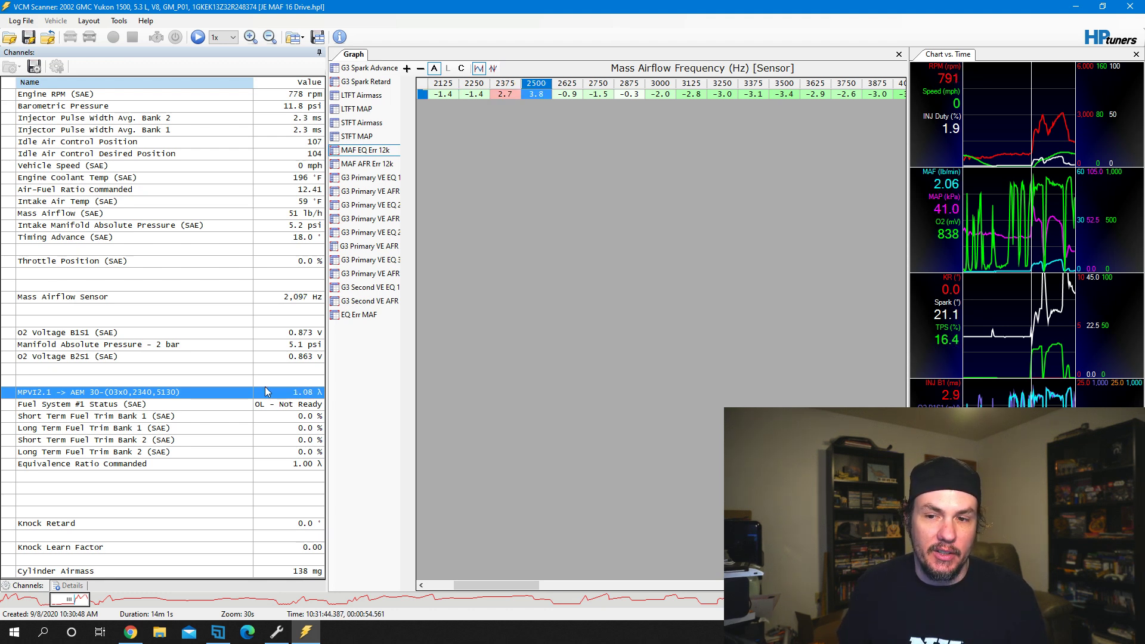
key(Right)
key(Right)
key(Right)
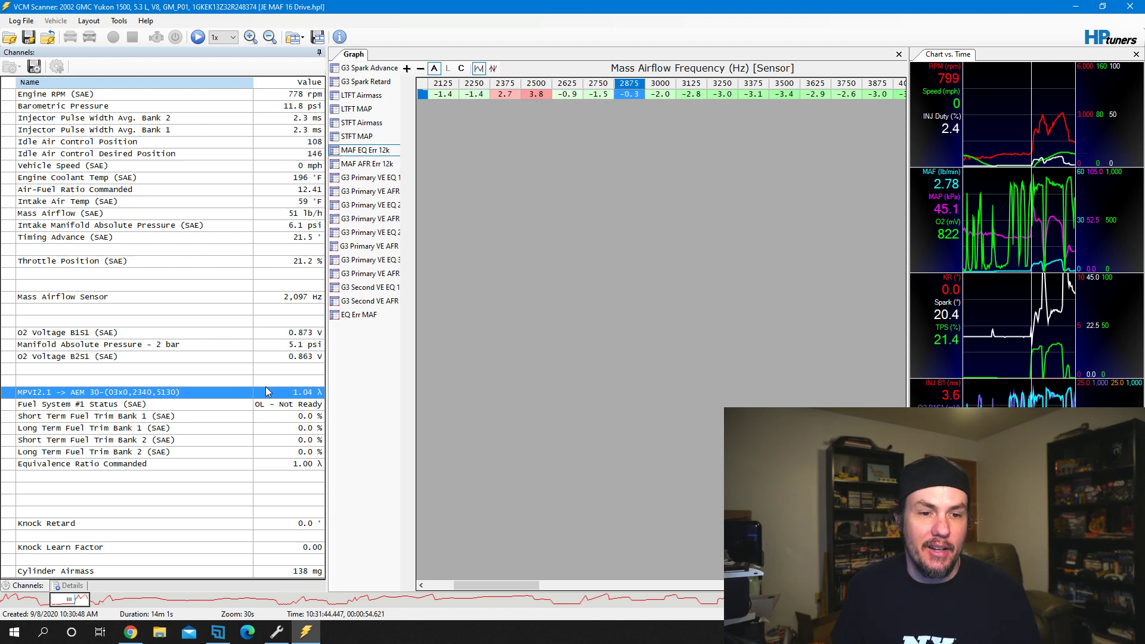
key(Right)
key(Right)
key(Right)
key(Right)
key(Right)
key(Right)
key(Right)
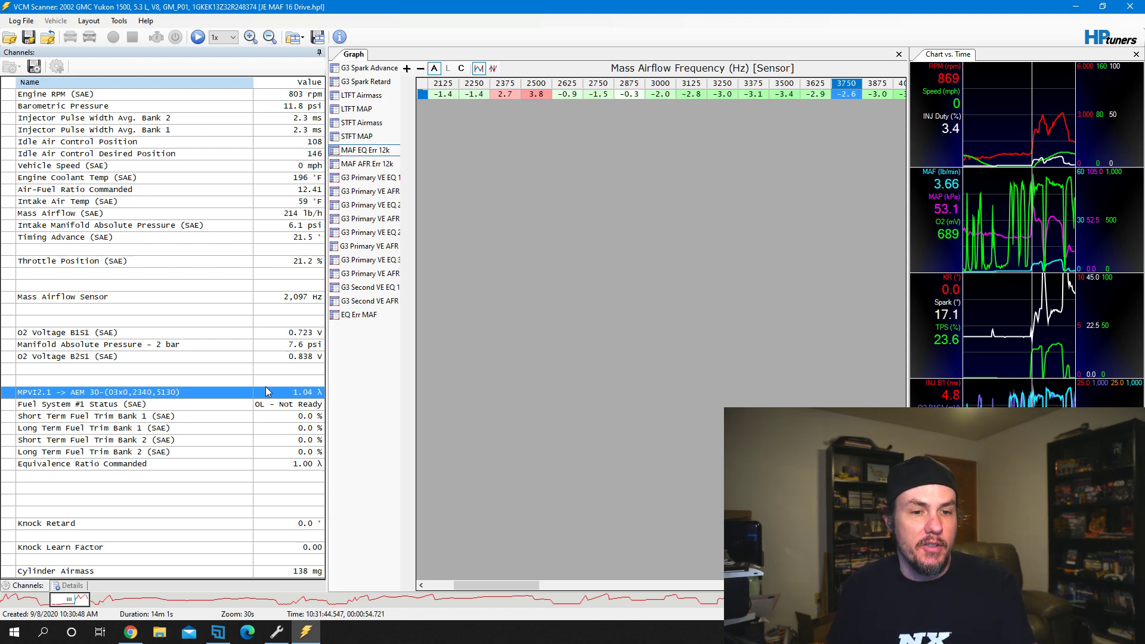
key(Right)
key(Right)
key(Right)
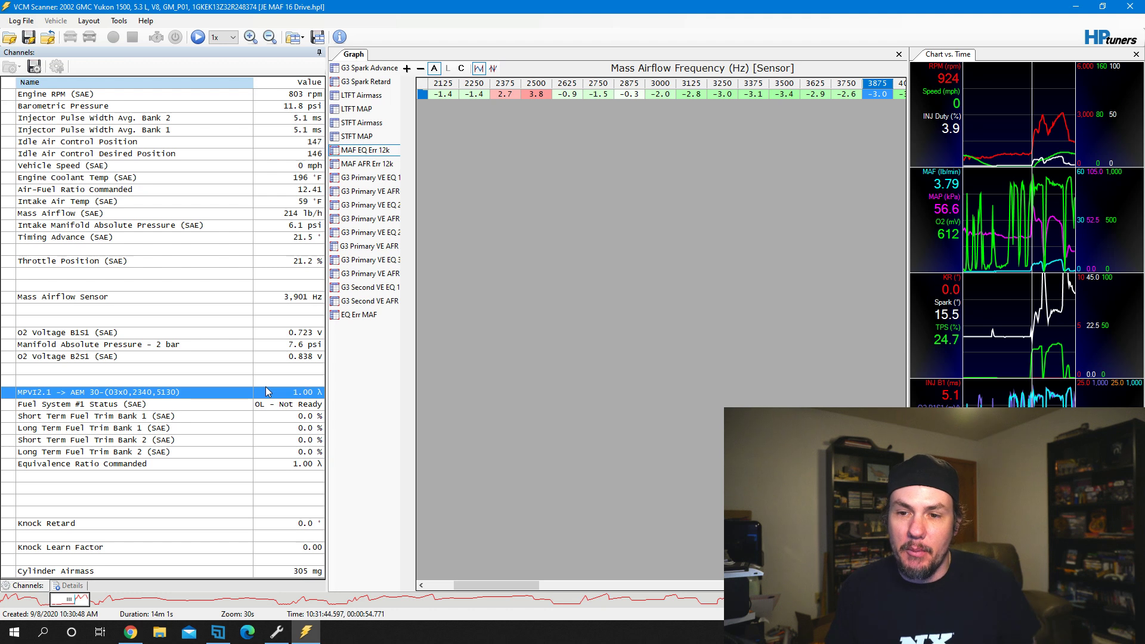
key(Right)
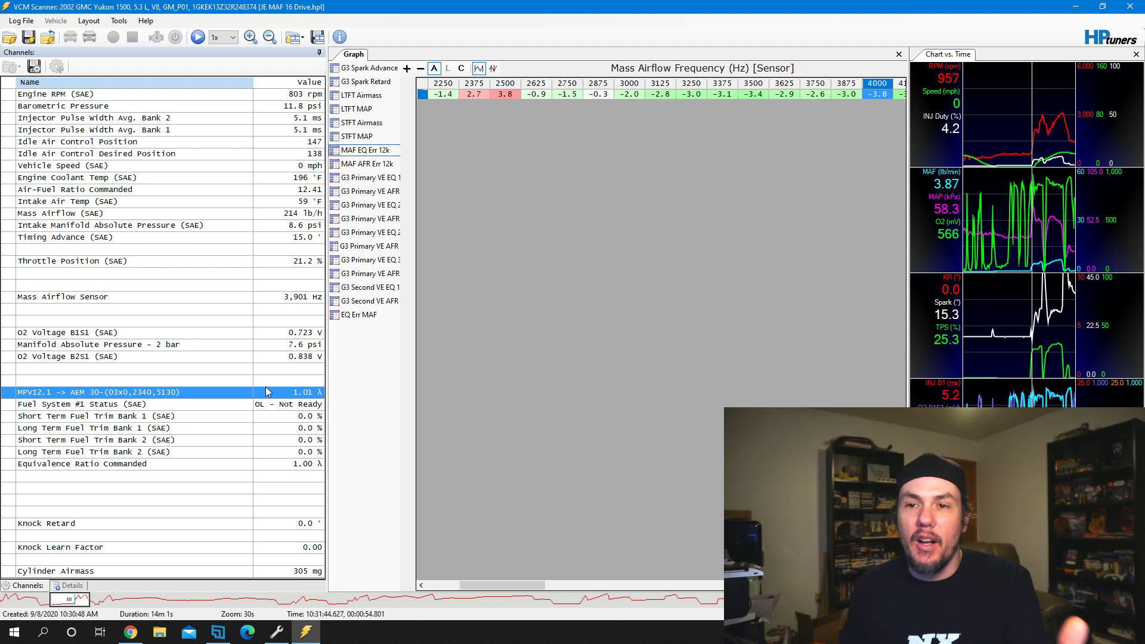
key(Right)
key(Right)
key(Right)
key(Right)
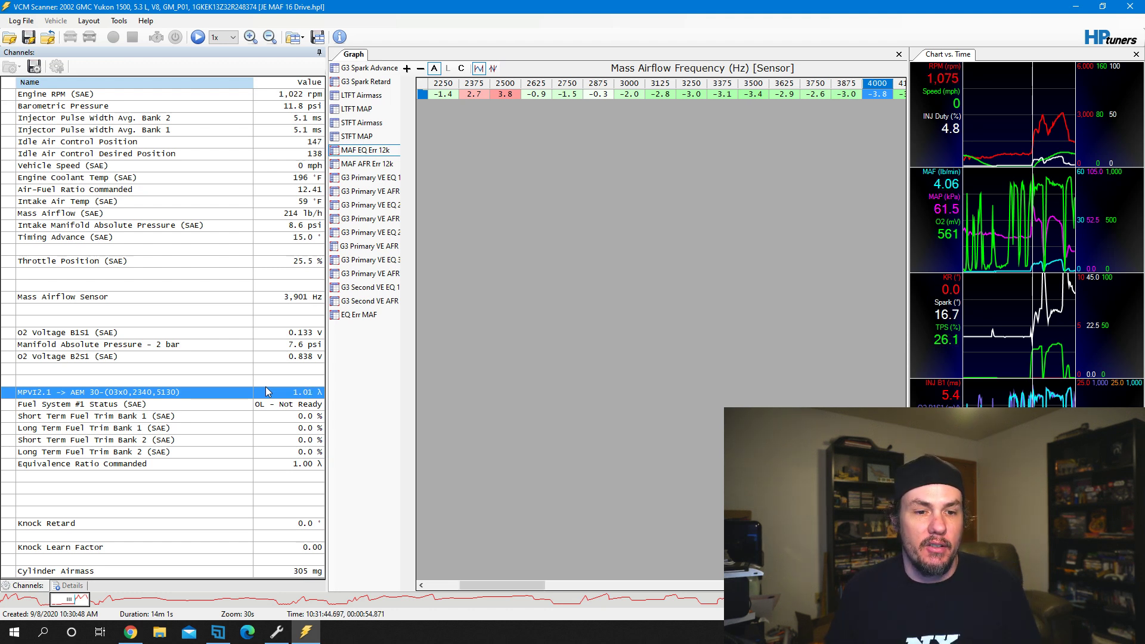
key(Right)
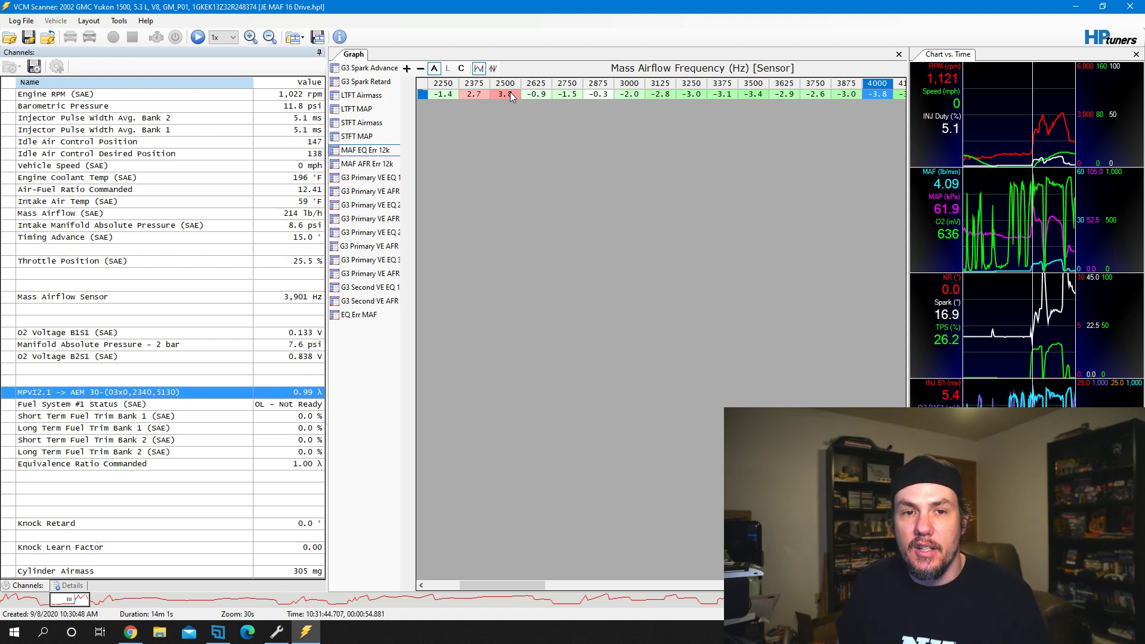
- Inspect the MAF EQ Err 12k errors in the 2250 to 2625 Hz cells and in the 7250 Hz cell
drag(510, 96, 449, 97)
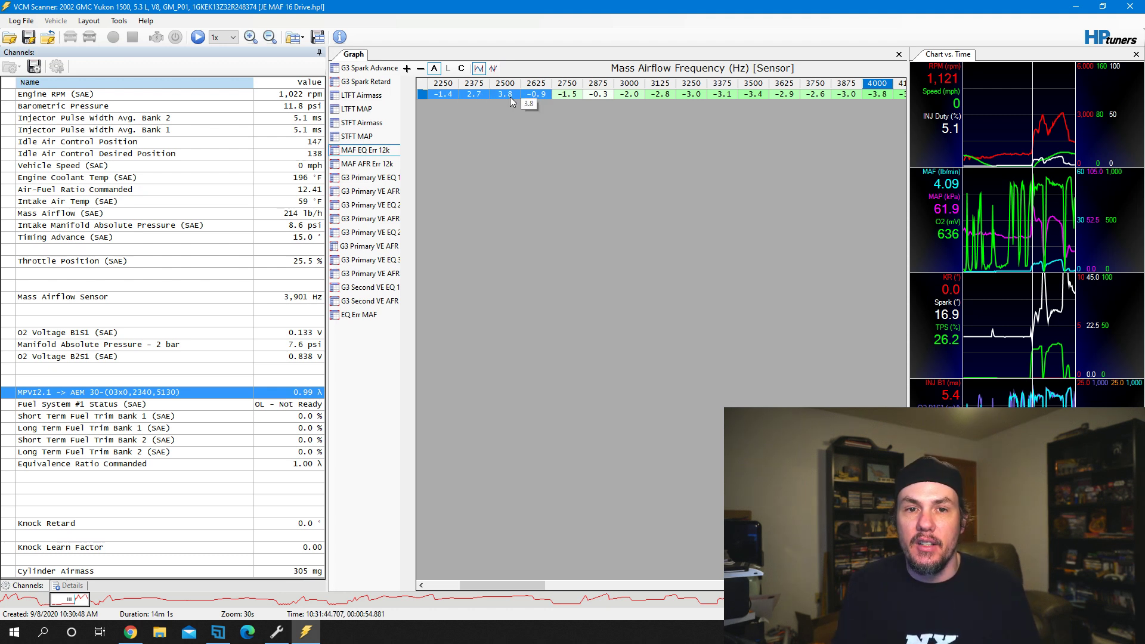
click(510, 96)
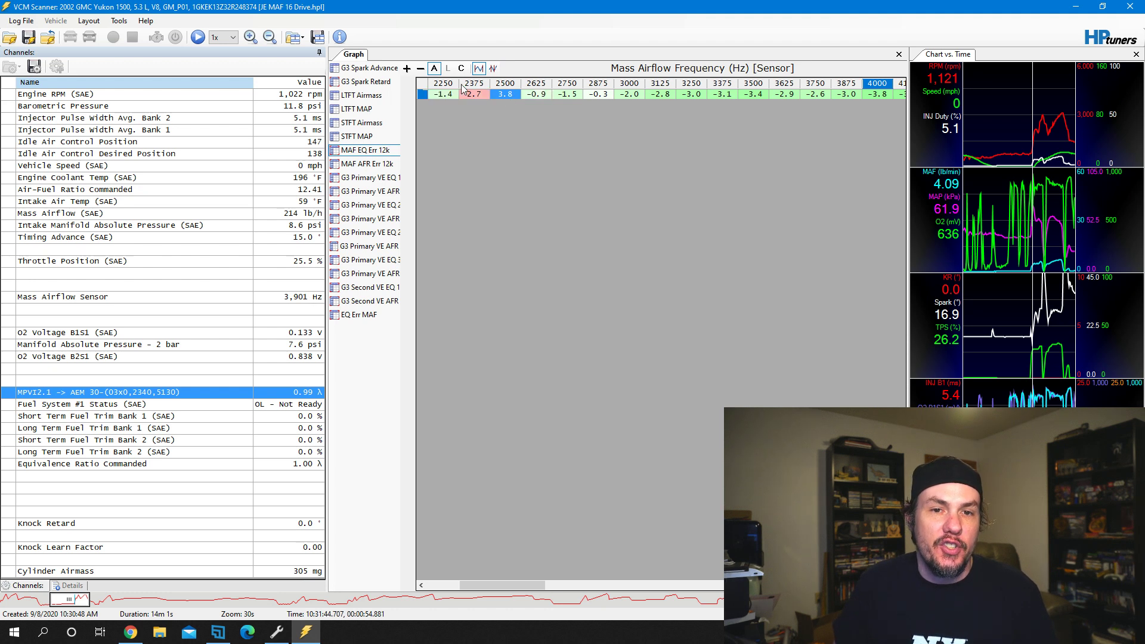
click(474, 95)
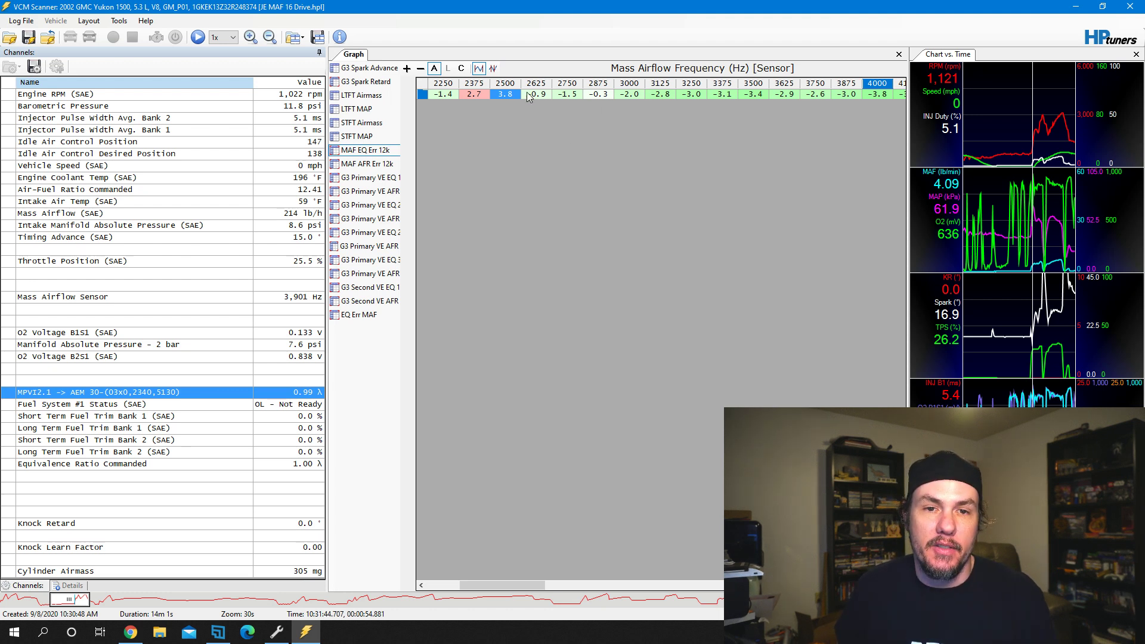
drag(495, 586, 666, 553)
click(728, 96)
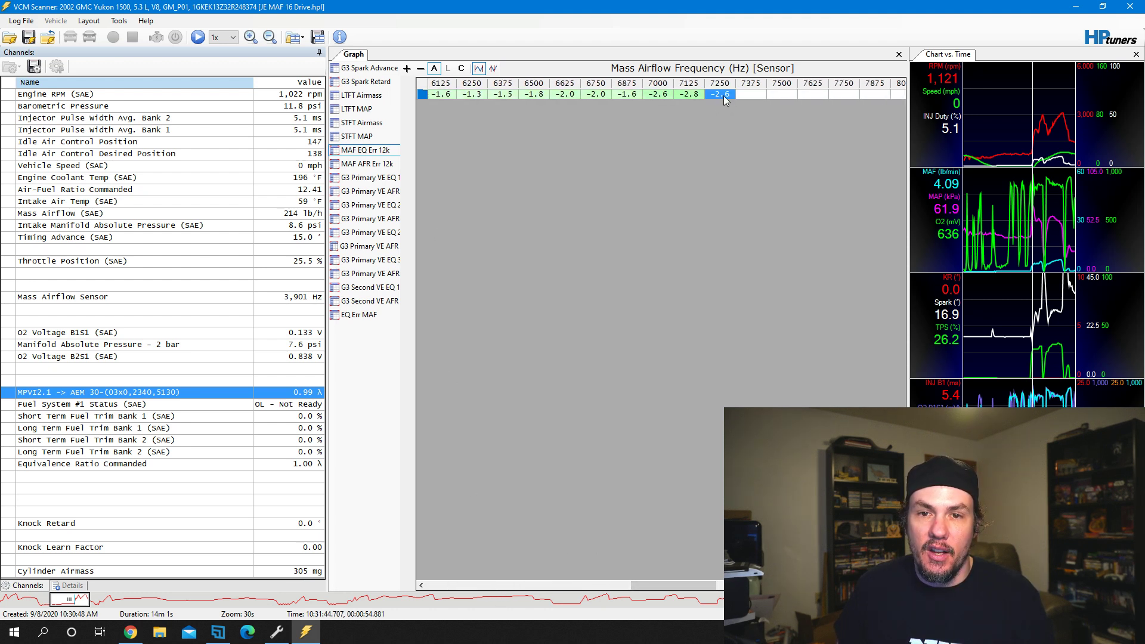
- Move through the log from about 0:56 to 1:03, checking wideband lambda and the active airflow cell during acceleration and closed-throttle deceleration
scroll(80, 602, down, 3)
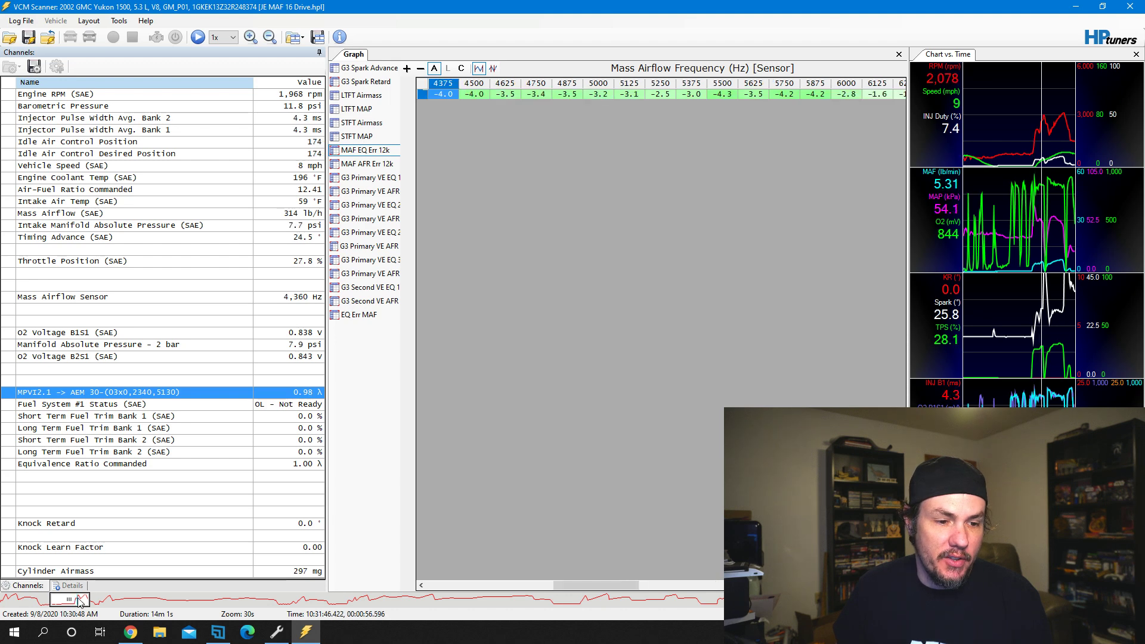
scroll(93, 604, down, 4)
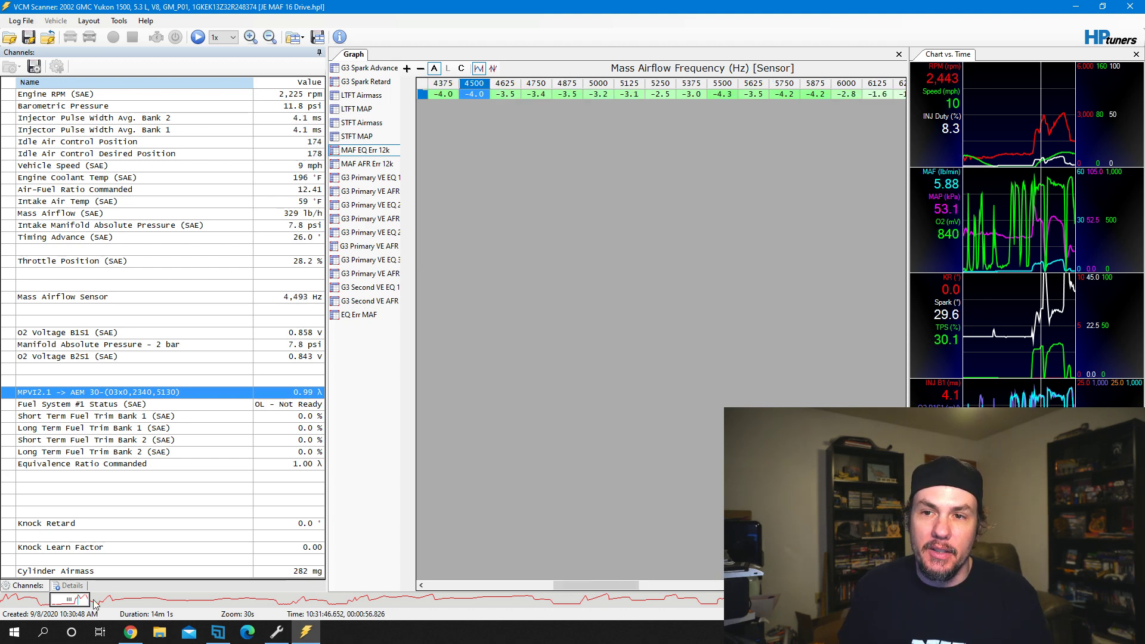
scroll(94, 604, down, 6)
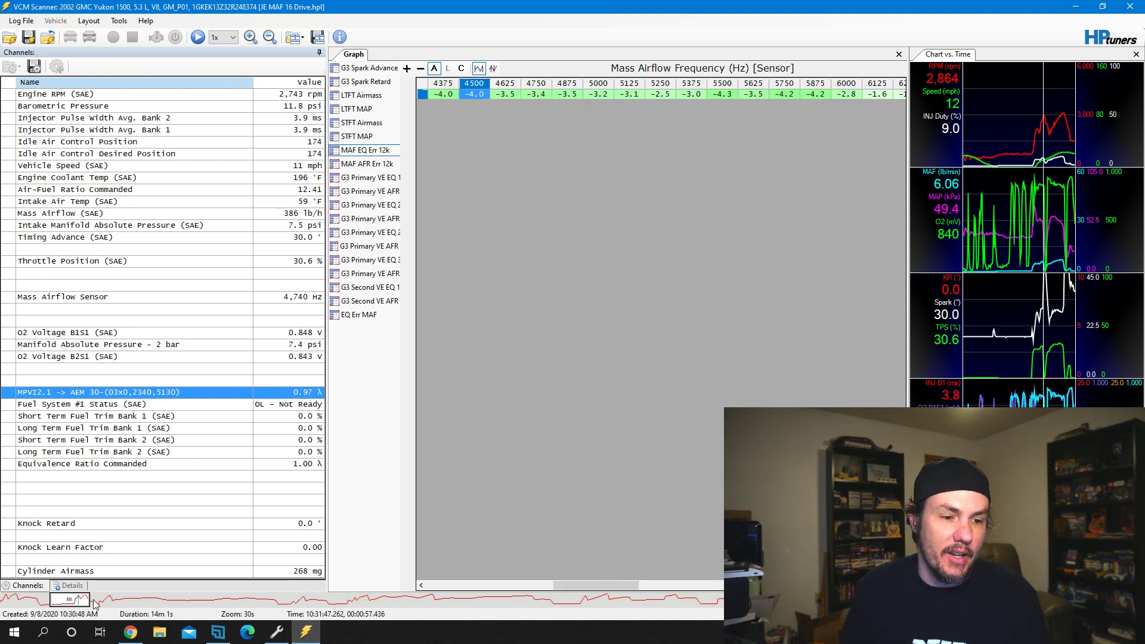
scroll(94, 604, down, 5)
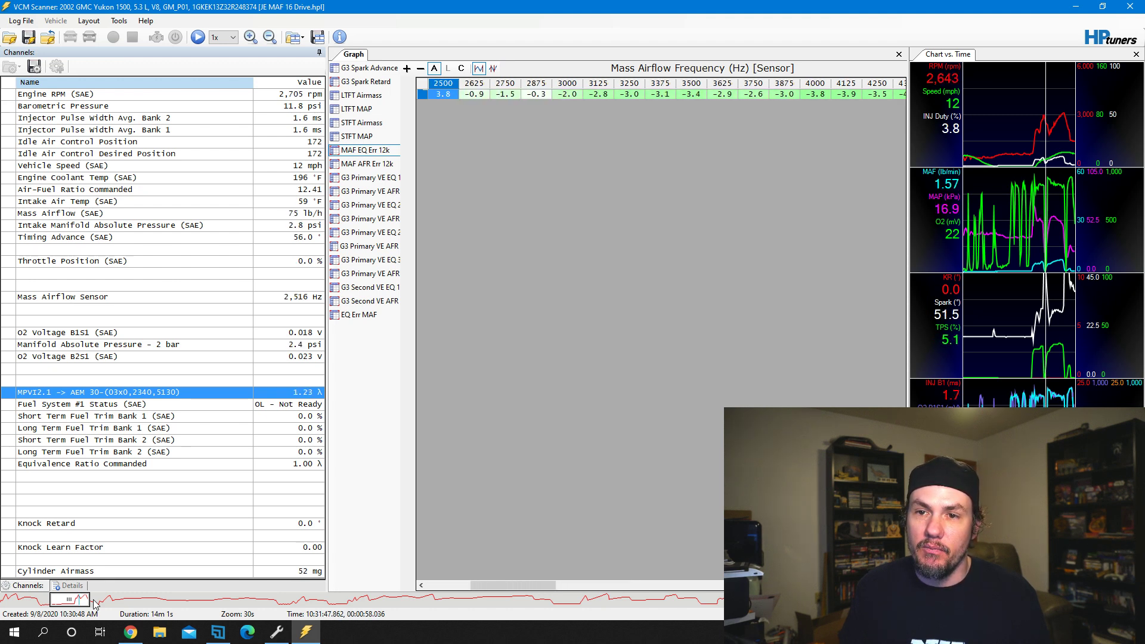
click(86, 602)
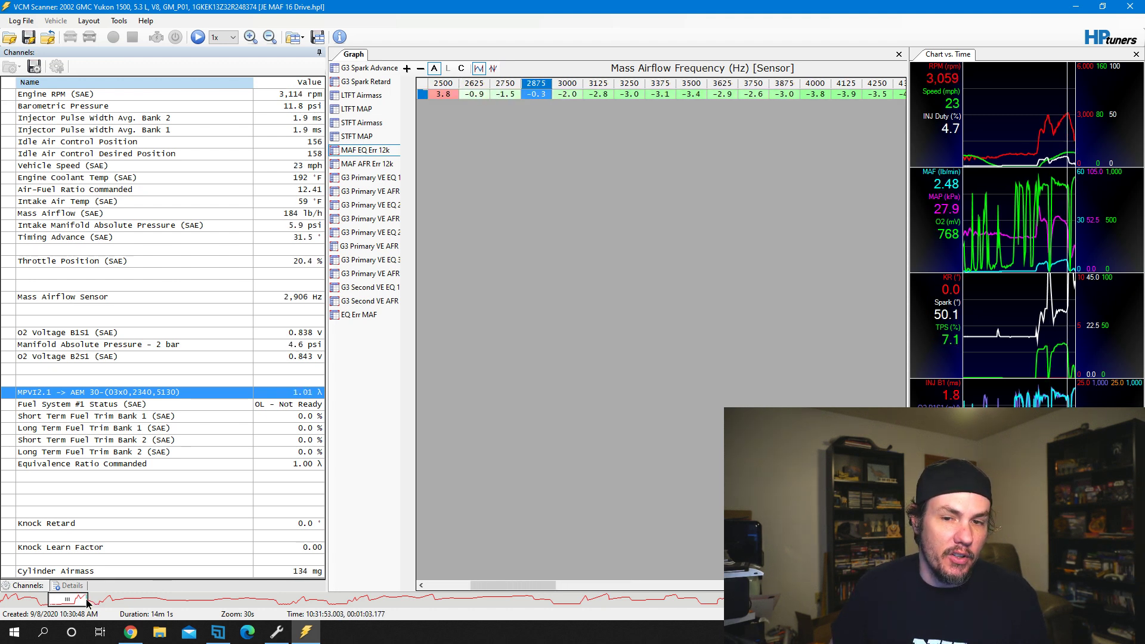
scroll(84, 602, down, 2)
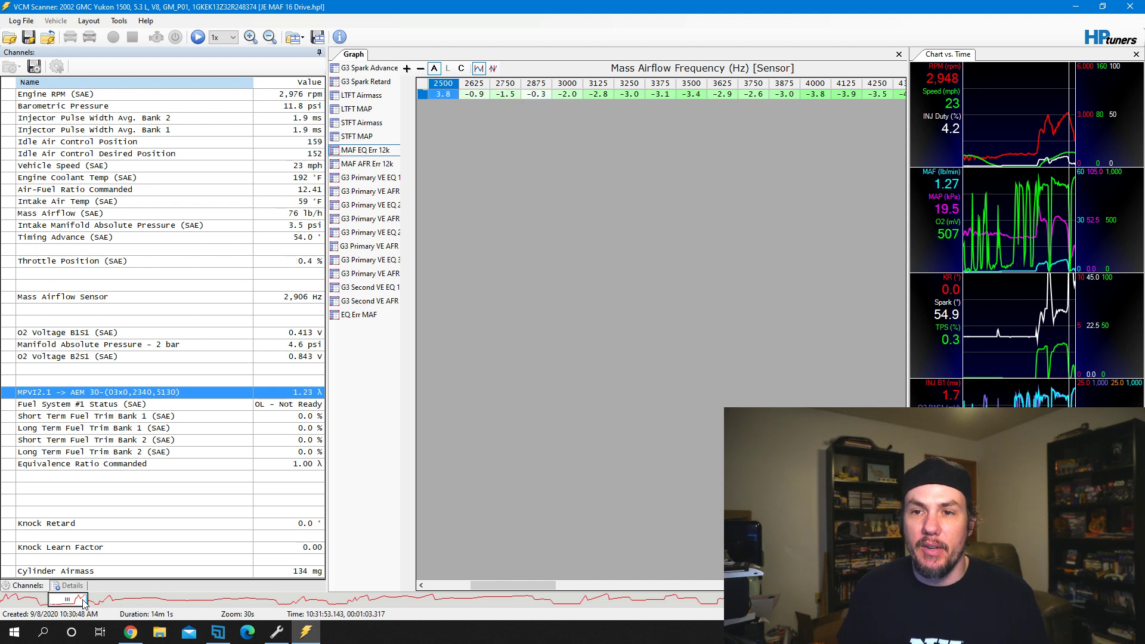